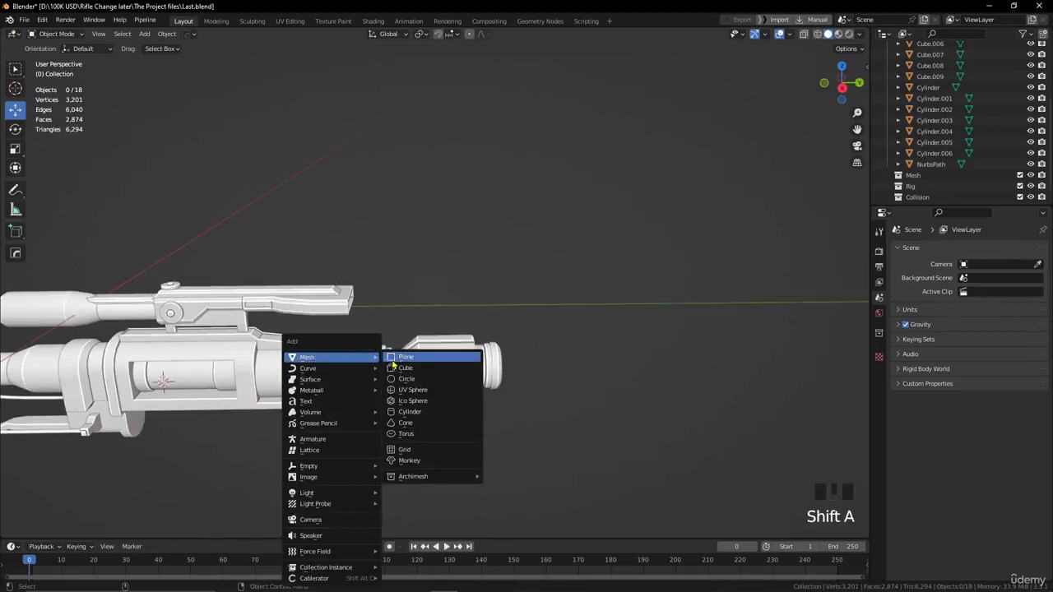
Add a cube, scale it to about 2.237, and position it beneath the rear section of the rifle body.
{"action": "left_click", "coordinate": [398, 368]}
{"action": "left_click_drag", "start_coordinate": [203, 384], "coordinate": [451, 400]}
{"action": "key", "text": "s"}
{"action": "left_click", "coordinate": [598, 402]}
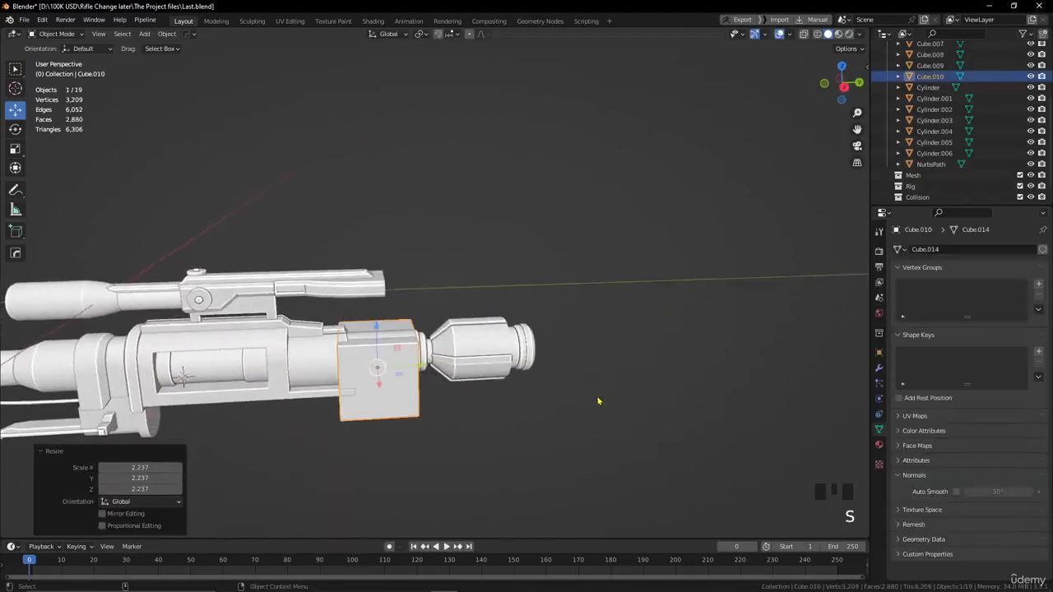
{"action": "left_click_drag", "start_coordinate": [377, 332], "coordinate": [405, 387]}
{"action": "left_click_drag", "start_coordinate": [405, 387], "coordinate": [402, 354], "text": "alt"}
Flatten the cube into a thin plate by raising its bottom face about 3.85 m along Z.
{"action": "key", "text": "Tab"}
{"action": "left_click", "coordinate": [371, 273]}
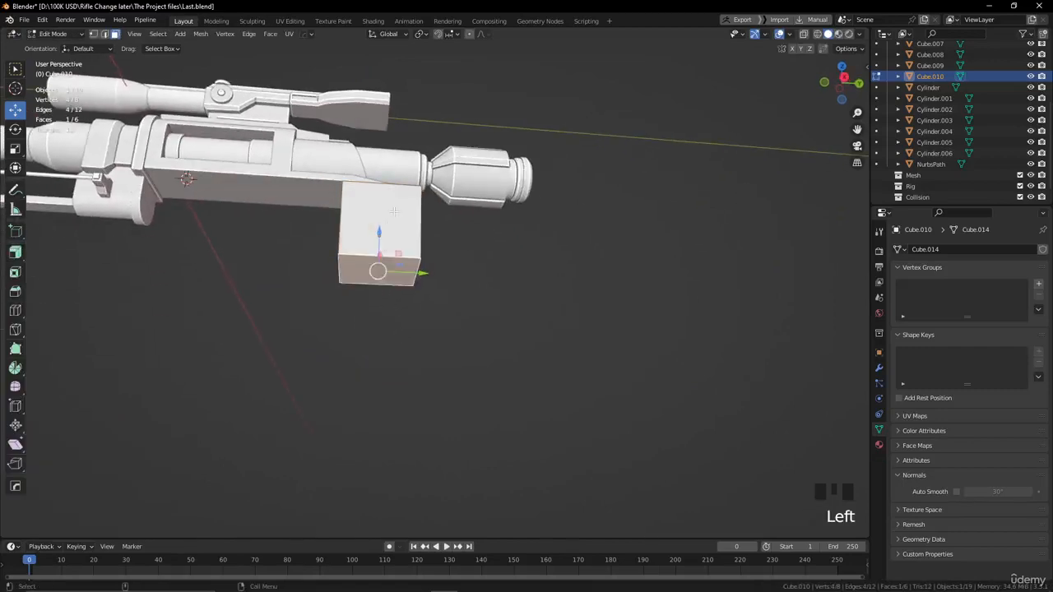
{"action": "left_click_drag", "start_coordinate": [381, 228], "coordinate": [375, 168]}
{"action": "left_click_drag", "start_coordinate": [374, 169], "coordinate": [488, 349], "text": "alt"}
{"action": "scroll", "coordinate": [489, 350], "scroll_direction": "up", "scroll_amount": 2}
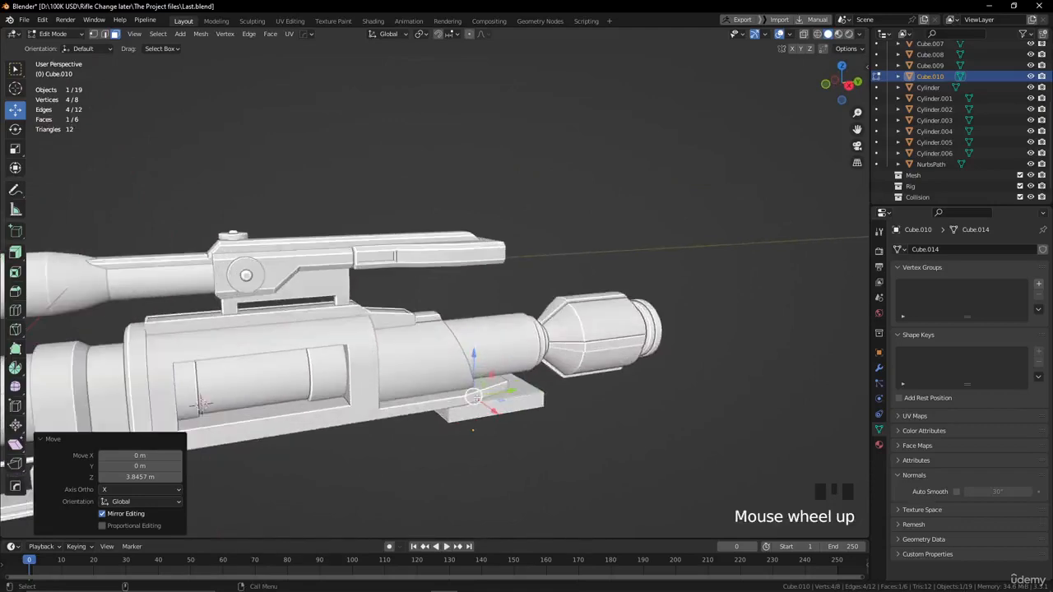
{"action": "left_click_drag", "start_coordinate": [477, 411], "coordinate": [637, 403], "text": "alt"}
{"action": "middle_click", "coordinate": [728, 391], "text": "alt"}
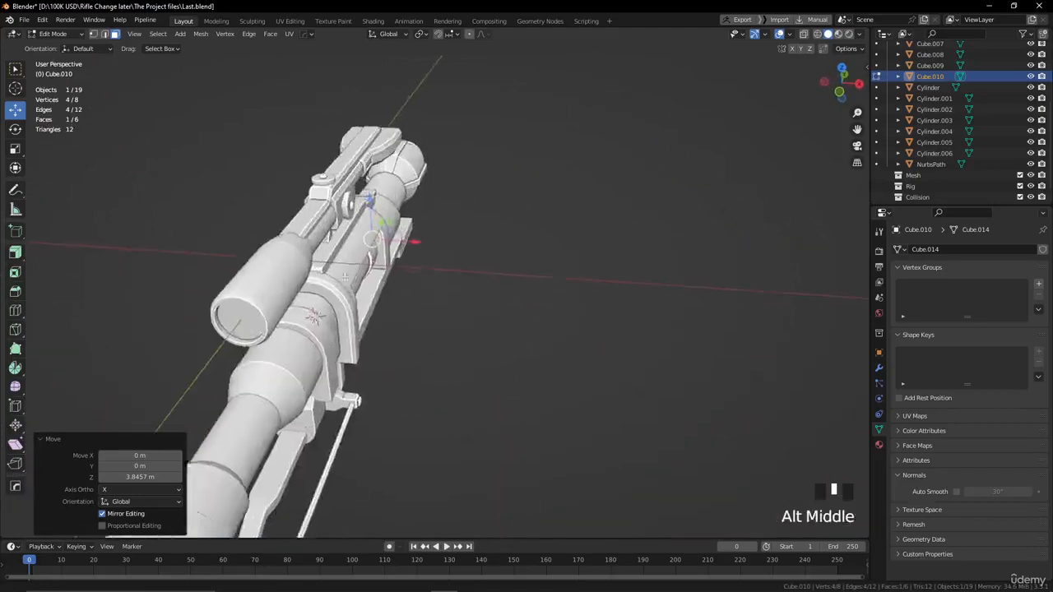
Centre the plate under the rifle in top view by moving it about 0.528 m along X.
{"action": "left_click_drag", "start_coordinate": [391, 276], "coordinate": [440, 370], "text": "alt"}
{"action": "key", "text": "KP_7"}
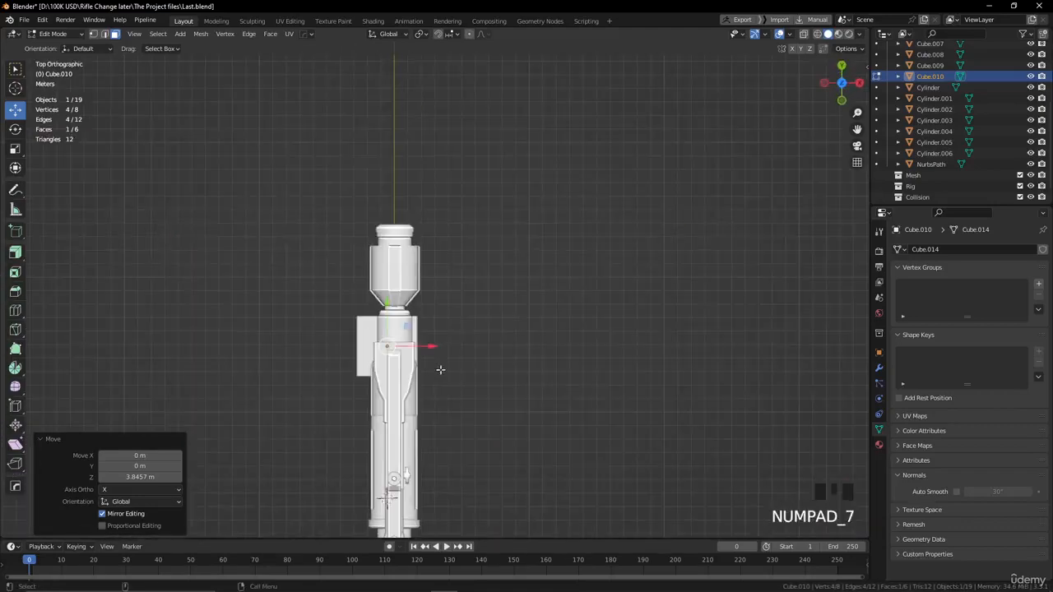
{"action": "key", "text": "Tab"}
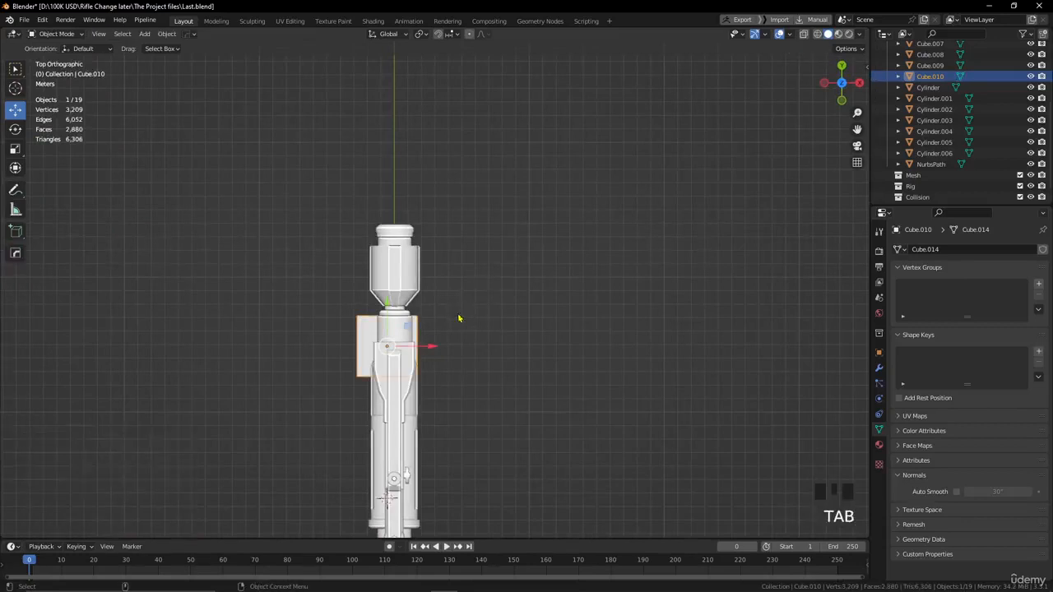
{"action": "middle_click", "coordinate": [470, 348], "text": "alt"}
{"action": "left_click_drag", "start_coordinate": [468, 340], "coordinate": [474, 335]}
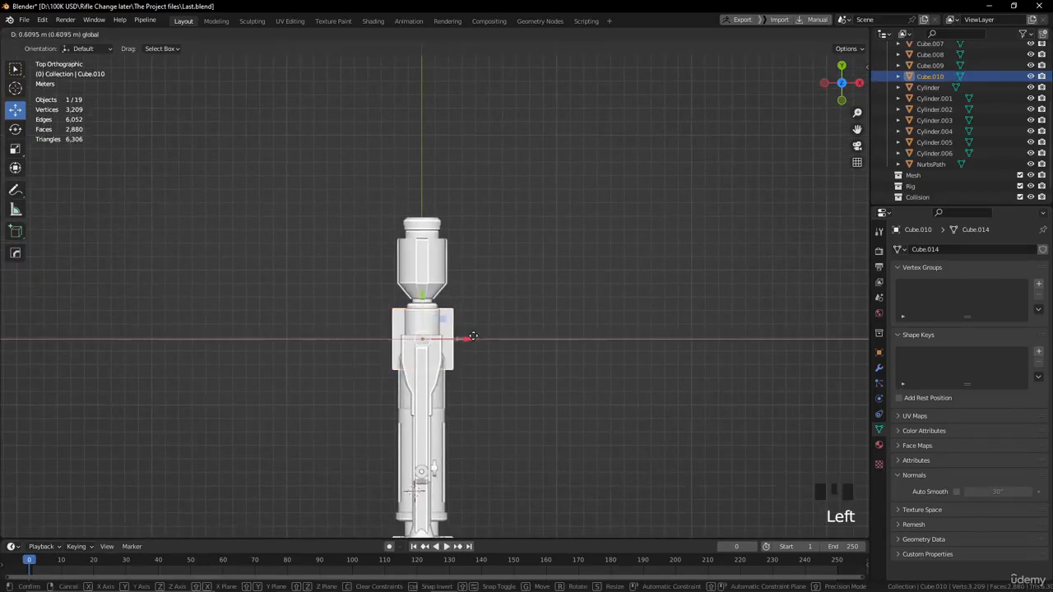
{"action": "left_click_drag", "start_coordinate": [474, 340], "coordinate": [474, 340]}
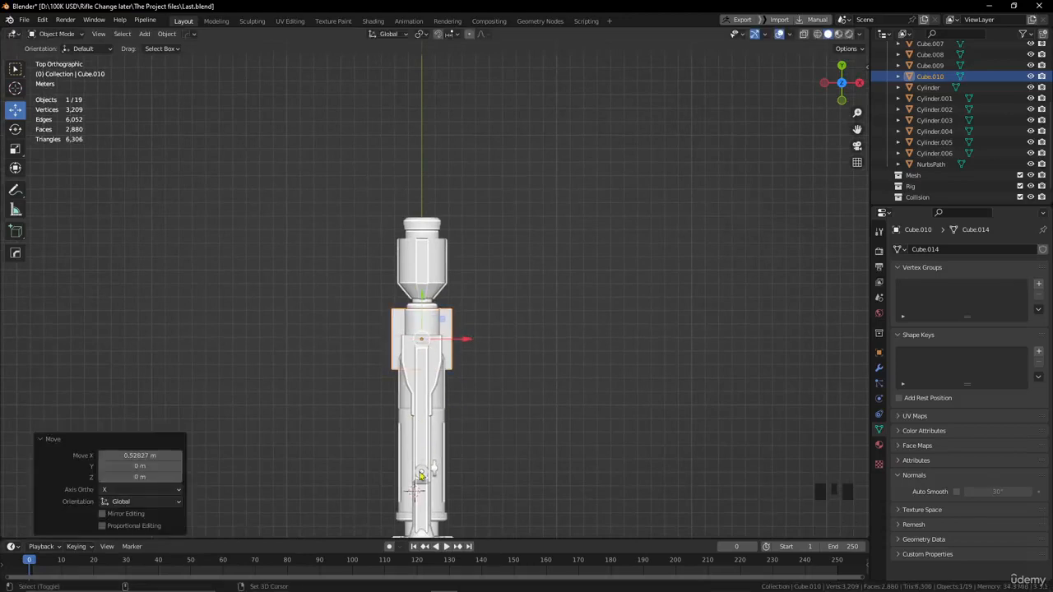
Place the 3D cursor on the scope's round knob and set the plate's origin to its geometry.
{"action": "right_click", "coordinate": [422, 475], "text": "shift"}
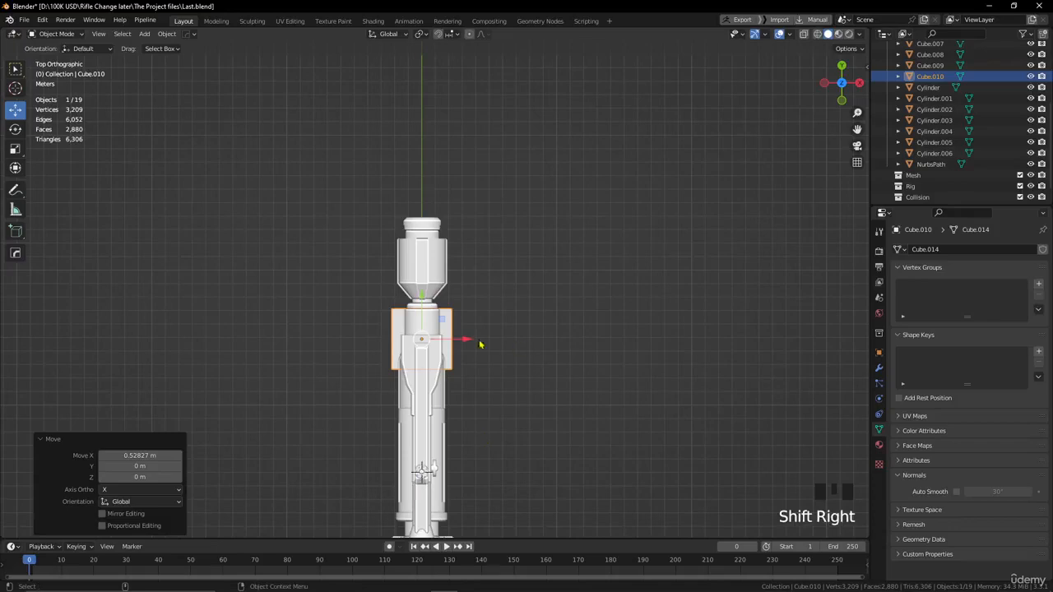
{"action": "left_click_drag", "start_coordinate": [480, 345], "coordinate": [412, 245], "text": "alt"}
{"action": "left_click", "coordinate": [437, 292]}
{"action": "middle_click", "coordinate": [420, 283], "text": "alt"}
{"action": "scroll", "coordinate": [411, 246], "scroll_direction": "up", "scroll_amount": 2}
{"action": "left_click", "coordinate": [414, 248]}
{"action": "middle_click", "coordinate": [415, 251], "text": "alt"}
{"action": "scroll", "coordinate": [443, 354], "scroll_direction": "up", "scroll_amount": 1}
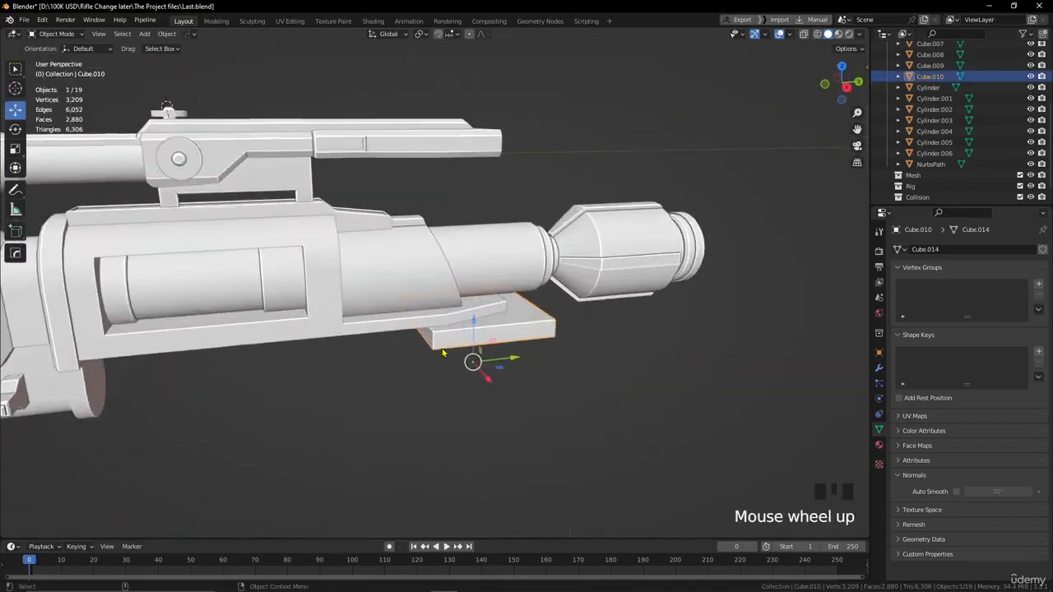
{"action": "left_click", "coordinate": [167, 34]}
{"action": "mouse_move", "coordinate": [186, 57]}
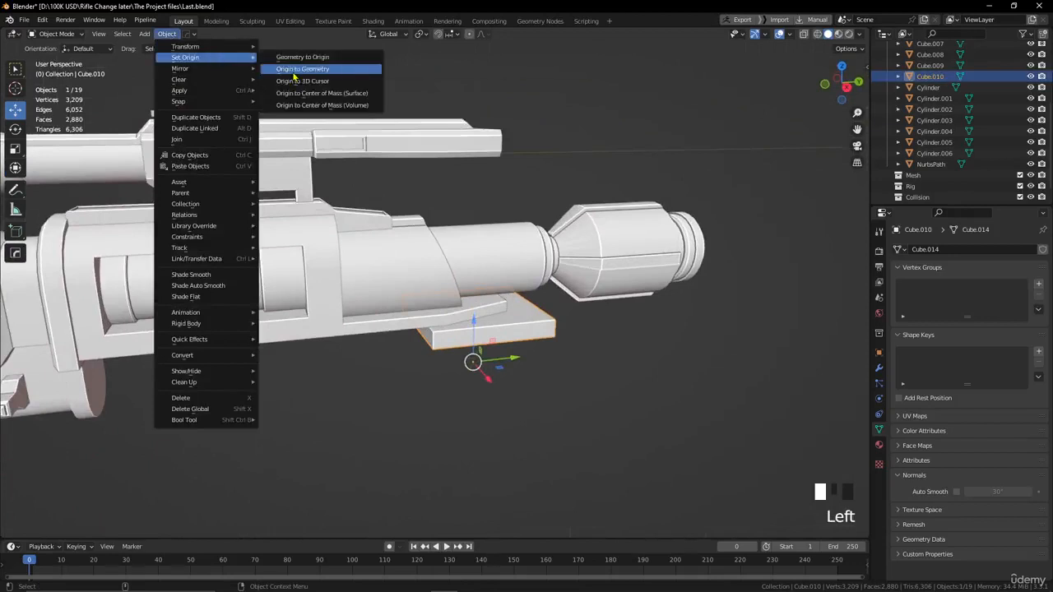
{"action": "left_click", "coordinate": [296, 69]}
{"action": "left_click_drag", "start_coordinate": [400, 328], "coordinate": [404, 315], "text": "alt"}
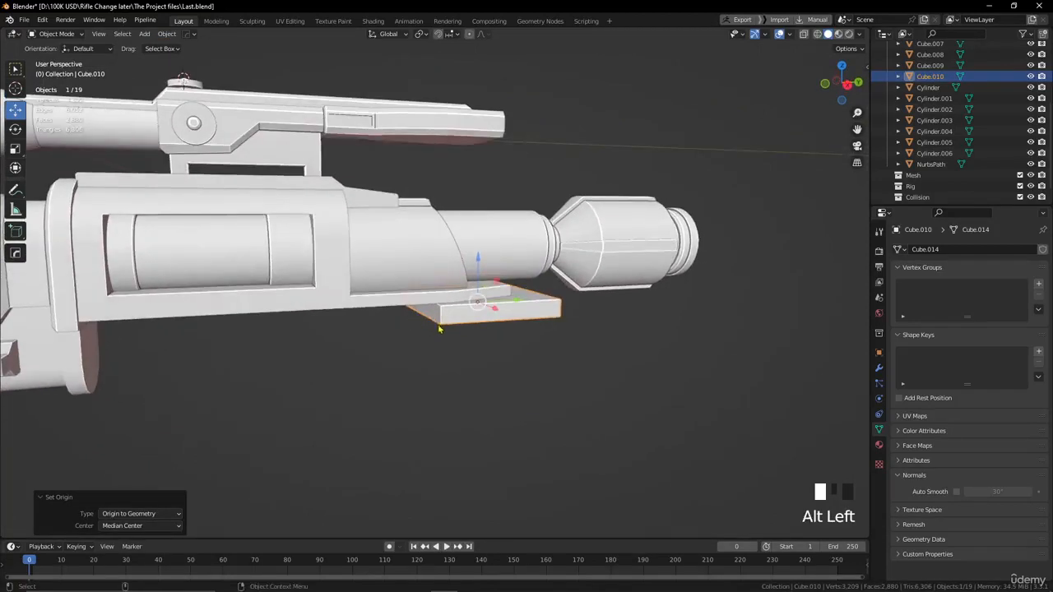
Extrude the plate's muzzle-side end face about 0.76 m and widen it by 1.273 along X.
{"action": "key", "text": "Tab"}
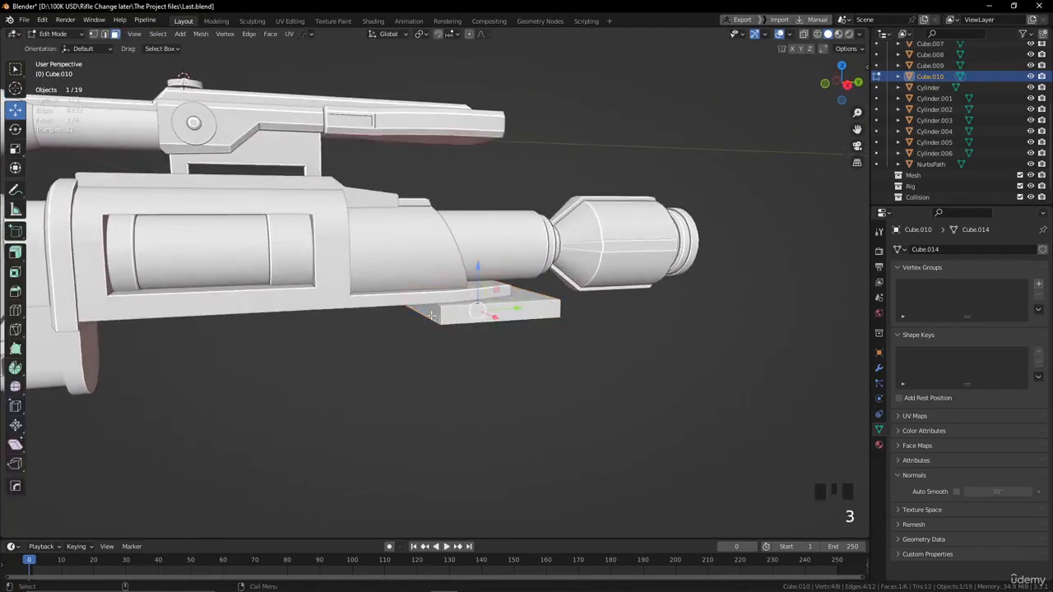
{"action": "left_click", "coordinate": [420, 315]}
{"action": "key", "text": "e"}
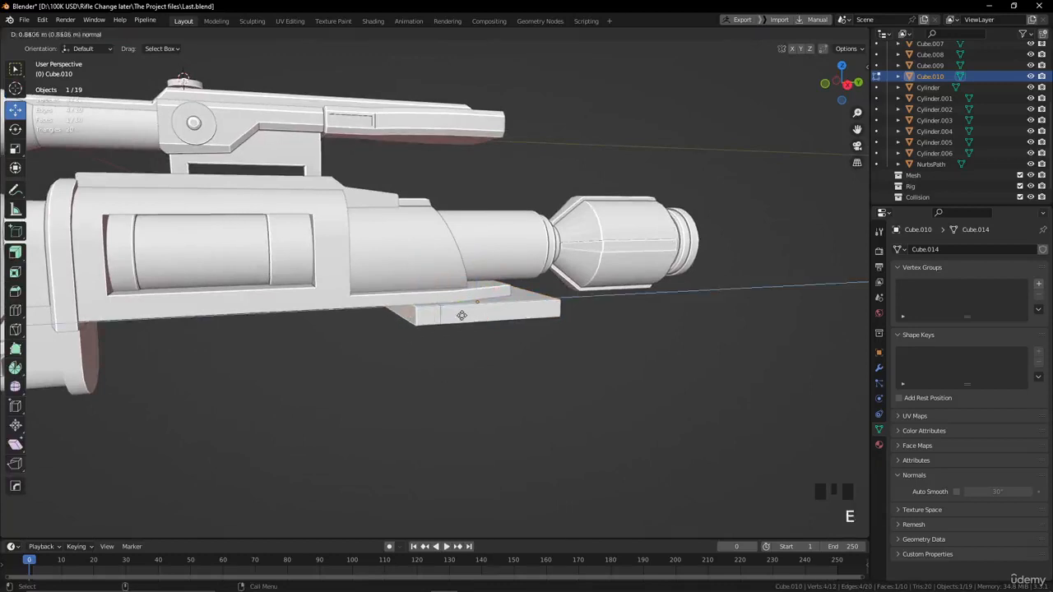
{"action": "left_click", "coordinate": [464, 315]}
{"action": "left_click", "coordinate": [15, 150]}
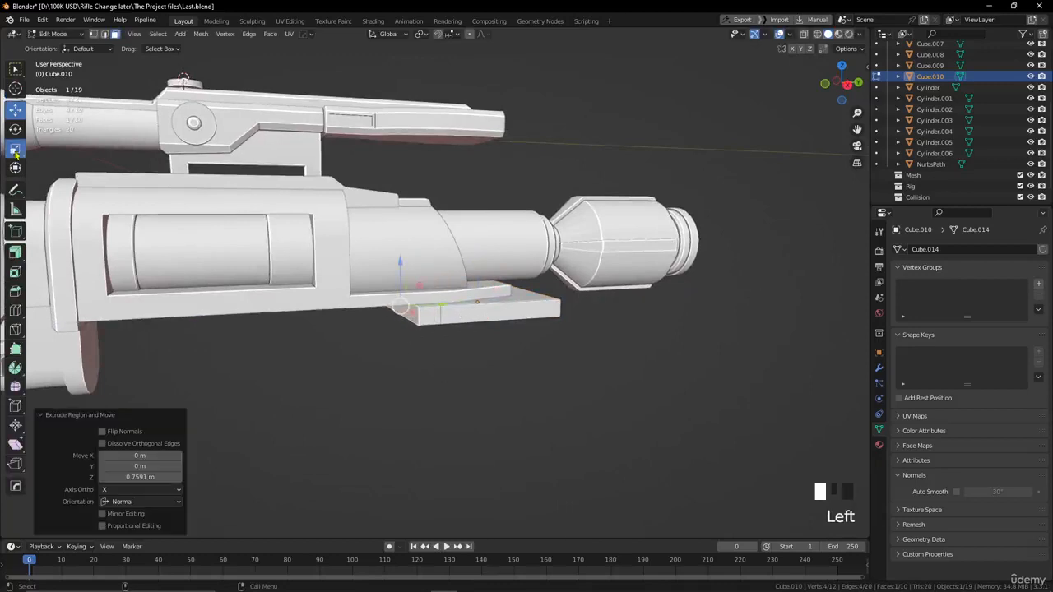
{"action": "left_click_drag", "start_coordinate": [417, 315], "coordinate": [446, 351], "text": "alt"}
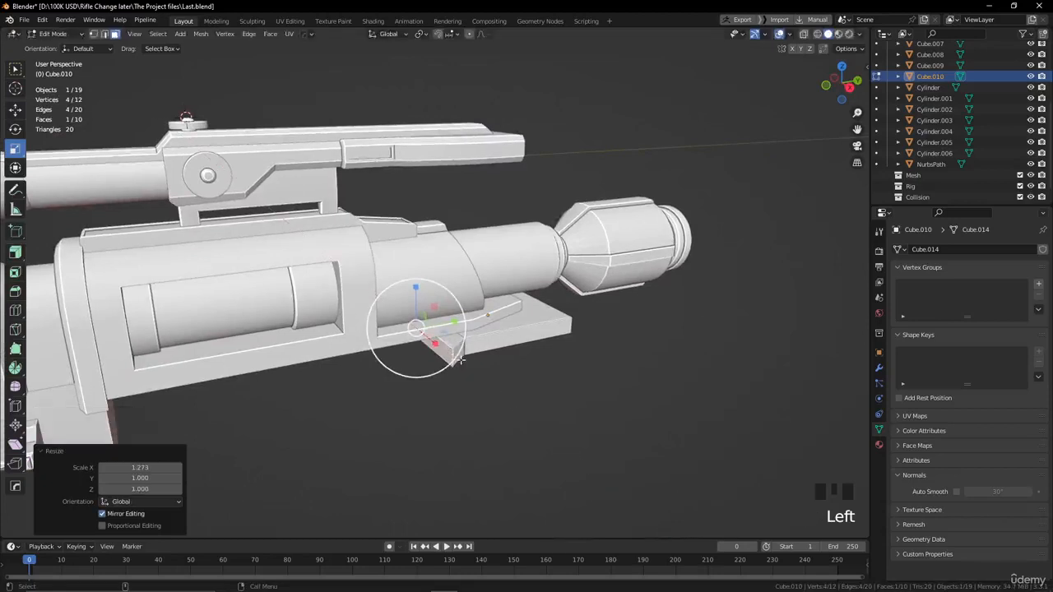
Extrude the widened end face twice more, the second time about 0.564 m, and narrow the last face to 0.776 along X.
{"action": "key", "text": "e"}
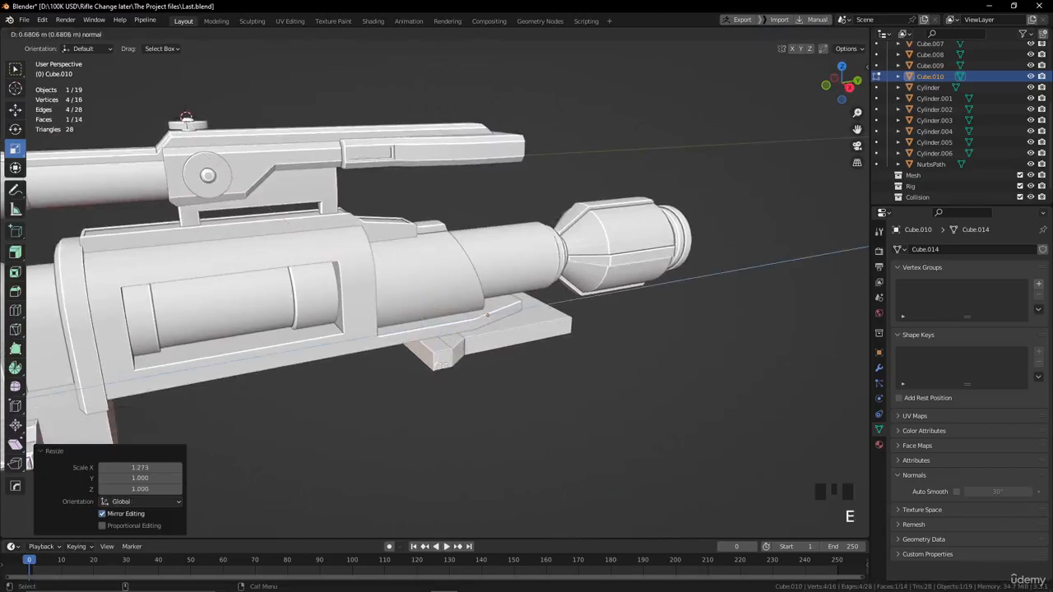
{"action": "left_click", "coordinate": [442, 364]}
{"action": "key", "text": "e"}
{"action": "left_click", "coordinate": [429, 365]}
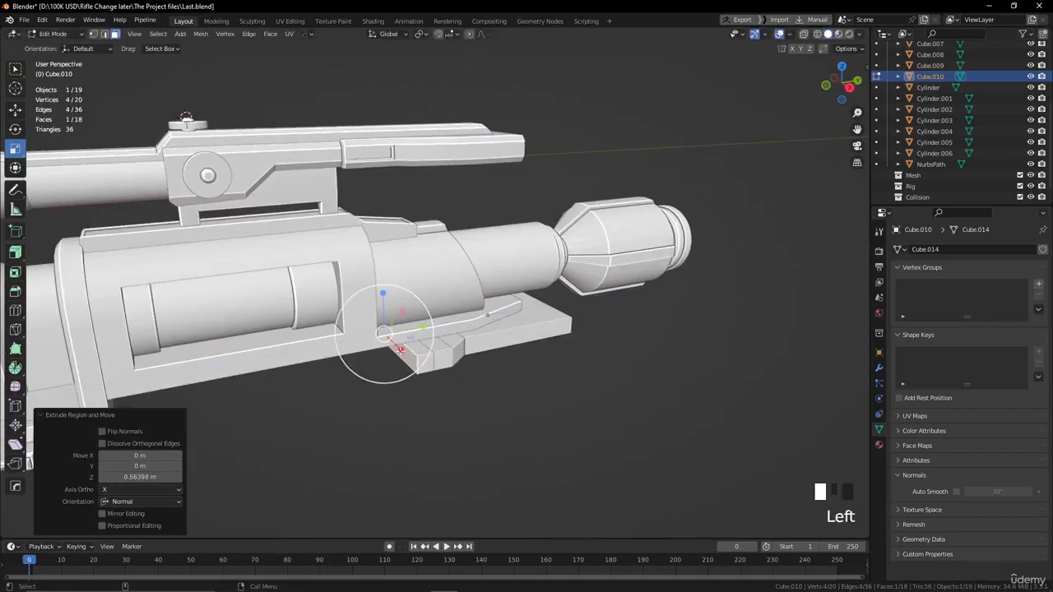
{"action": "key", "text": "s"}
{"action": "left_click_drag", "start_coordinate": [389, 346], "coordinate": [389, 347]}
{"action": "left_click_drag", "start_coordinate": [389, 347], "coordinate": [403, 329], "text": "alt"}
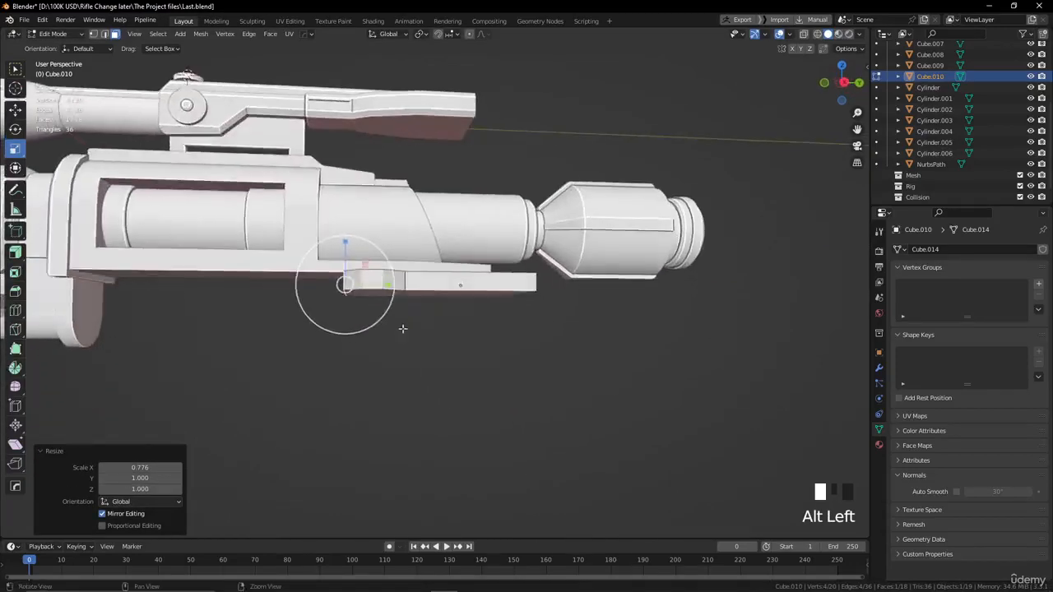
Try to raise the lower edge of the plate's muzzle-side end.
{"action": "middle_click_drag", "start_coordinate": [403, 329], "coordinate": [444, 417], "text": "alt"}
{"action": "left_click_drag", "start_coordinate": [445, 417], "coordinate": [420, 360], "text": "alt"}
{"action": "key", "text": "2"}
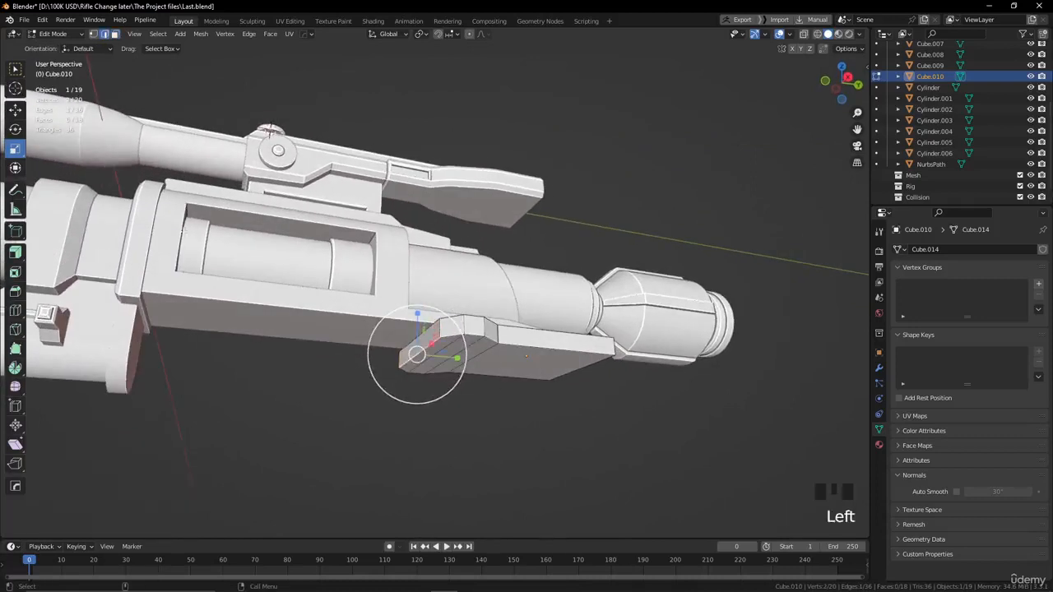
{"action": "left_click", "coordinate": [15, 110]}
{"action": "left_click_drag", "start_coordinate": [417, 314], "coordinate": [416, 298]}
{"action": "key", "text": "Tab"}
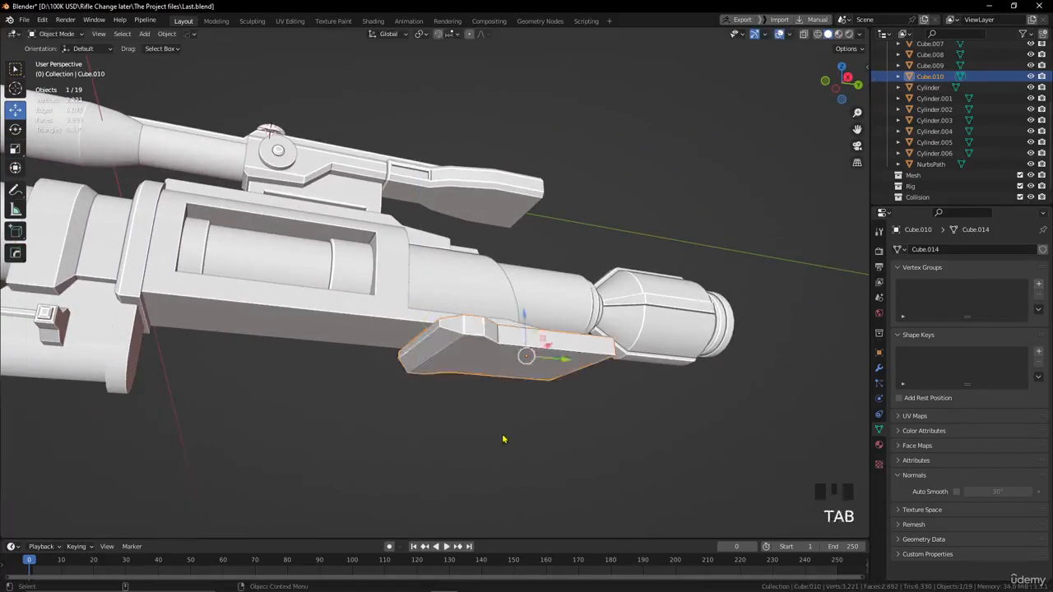
{"action": "left_click_drag", "start_coordinate": [461, 387], "coordinate": [383, 371], "text": "alt"}
{"action": "key", "text": "ctrl+z"}
{"action": "key", "text": "ctrl+z"}
Raise the lower edge of the plate's muzzle-side end along Z to taper its underside.
{"action": "key", "text": "3"}
{"action": "left_click_drag", "start_coordinate": [427, 402], "coordinate": [425, 381], "text": "alt"}
{"action": "left_click", "coordinate": [386, 339]}
{"action": "key", "text": "2"}
{"action": "left_click_drag", "start_coordinate": [412, 330], "coordinate": [415, 311]}
{"action": "key", "text": "Tab"}
{"action": "left_click", "coordinate": [463, 422]}
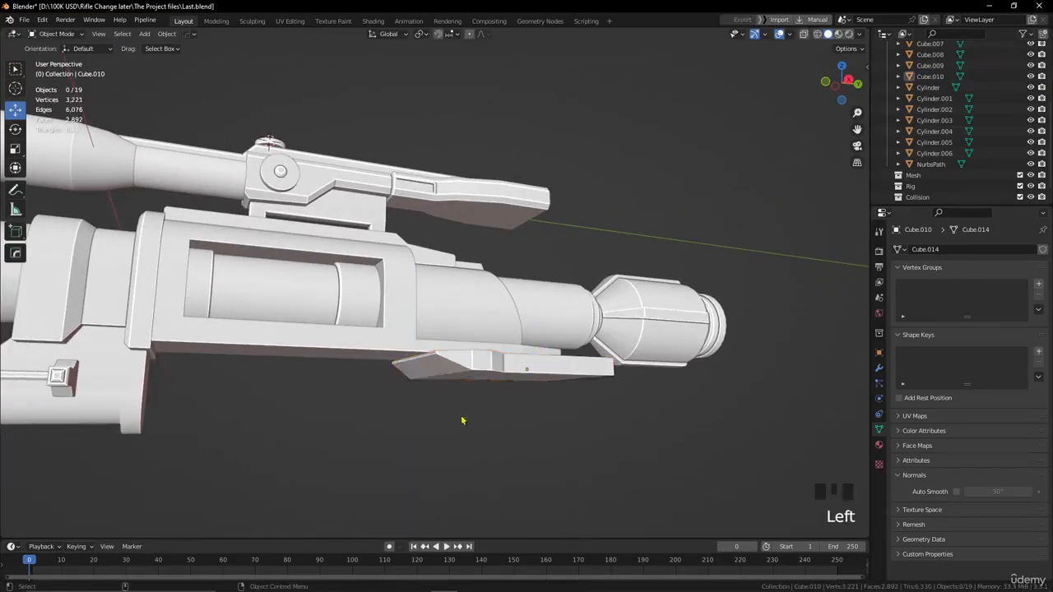
Narrow the whole plate along X to about 0.83 of its width.
{"action": "left_click_drag", "start_coordinate": [463, 421], "coordinate": [565, 394], "text": "alt"}
{"action": "left_click", "coordinate": [553, 377]}
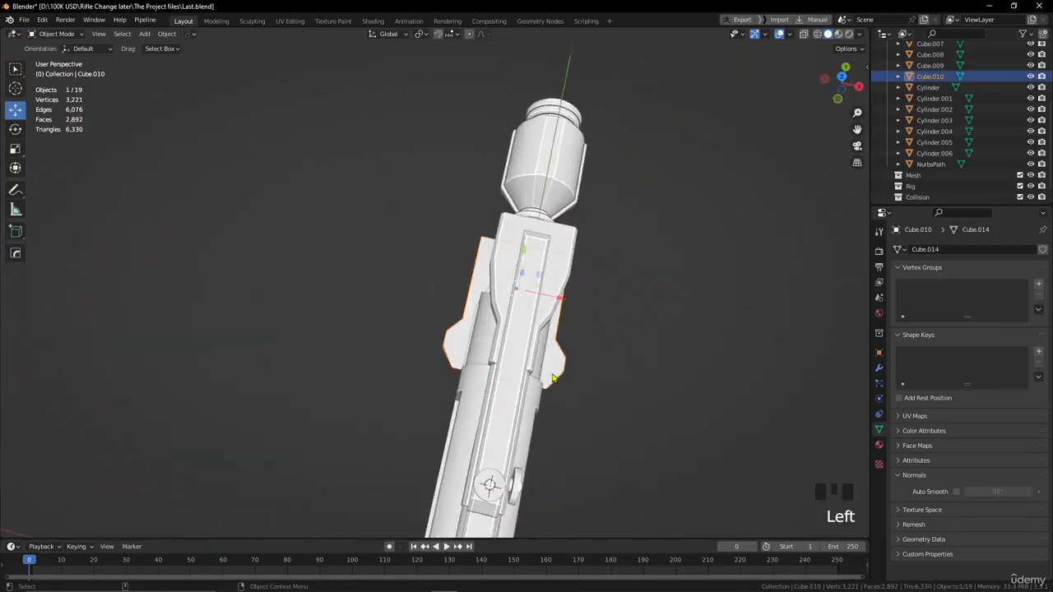
{"action": "left_click", "coordinate": [16, 149]}
{"action": "left_click_drag", "start_coordinate": [564, 303], "coordinate": [550, 295]}
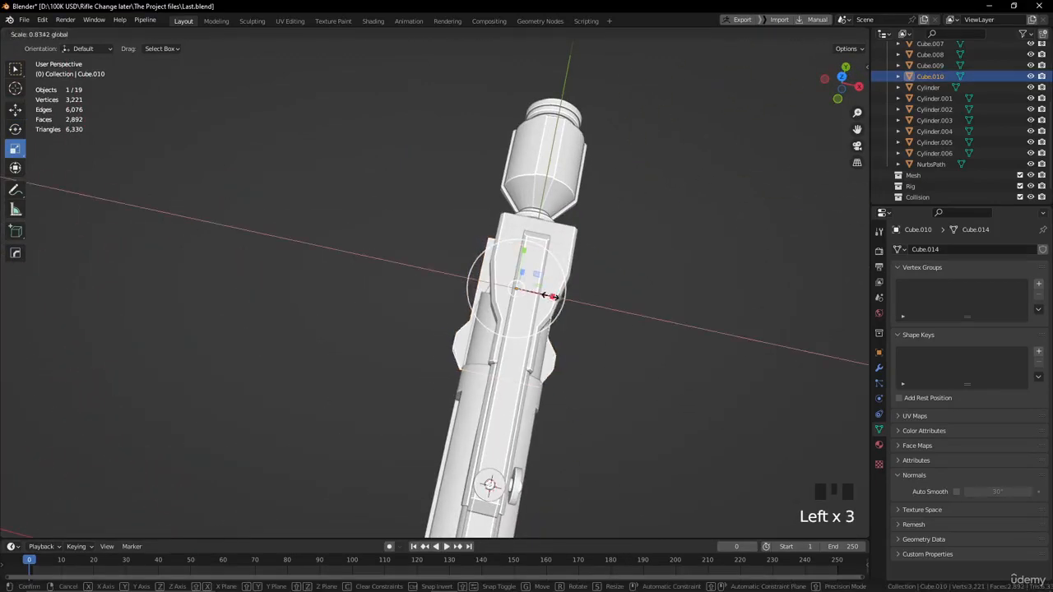
{"action": "left_click", "coordinate": [675, 376]}
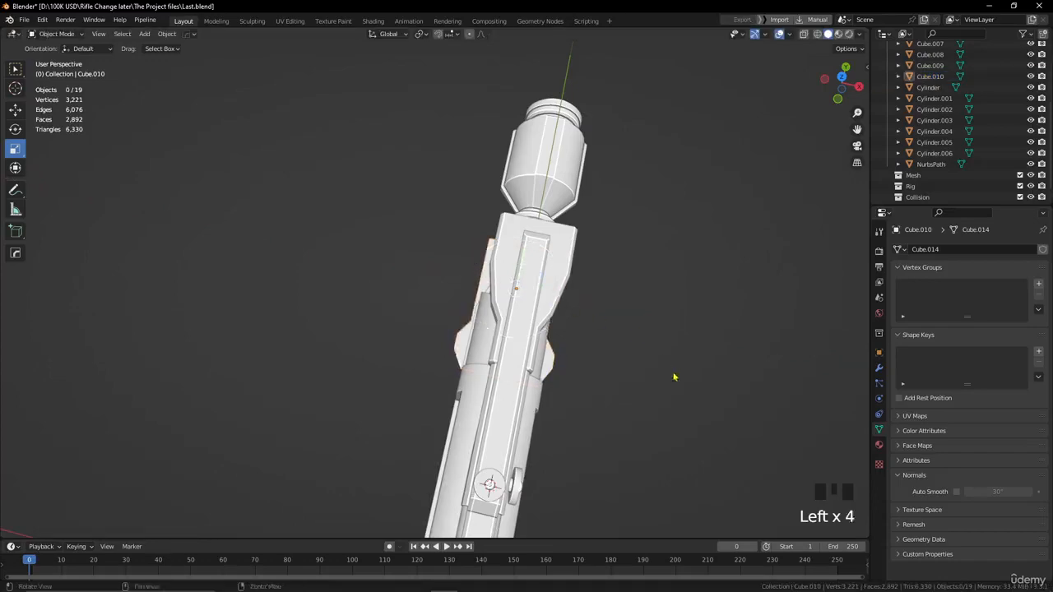
Move the plate's stock-side end face outward by about 0.398 m along Y.
{"action": "left_click_drag", "start_coordinate": [675, 376], "coordinate": [549, 401], "text": "alt"}
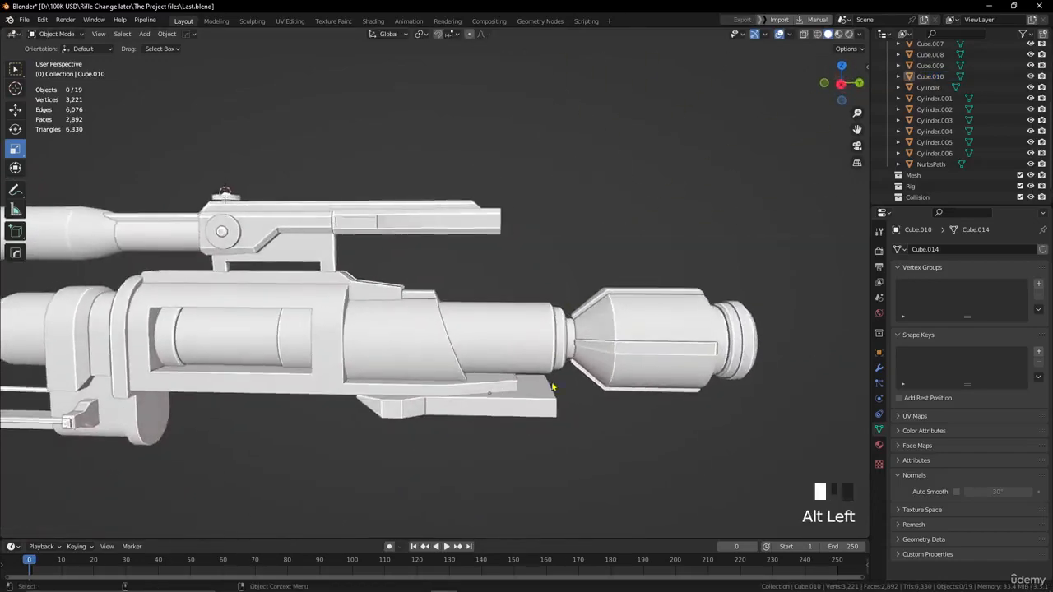
{"action": "left_click", "coordinate": [549, 403]}
{"action": "middle_click_drag", "start_coordinate": [602, 424], "coordinate": [435, 413], "text": "alt"}
{"action": "left_click_drag", "start_coordinate": [435, 413], "coordinate": [372, 383], "text": "alt"}
{"action": "key", "text": "Tab"}
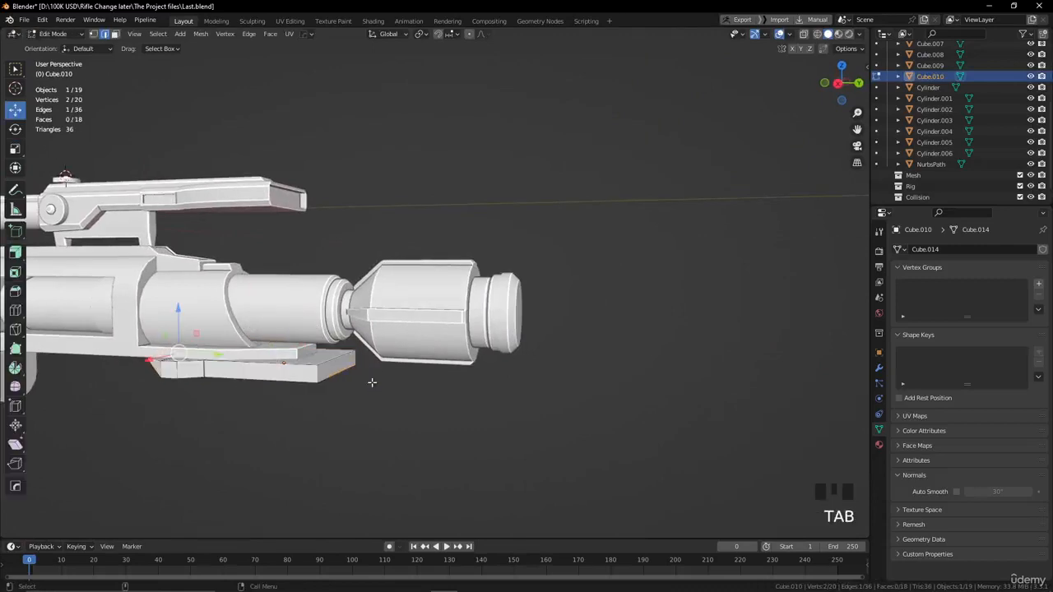
{"action": "key", "text": "3"}
{"action": "left_click", "coordinate": [344, 368]}
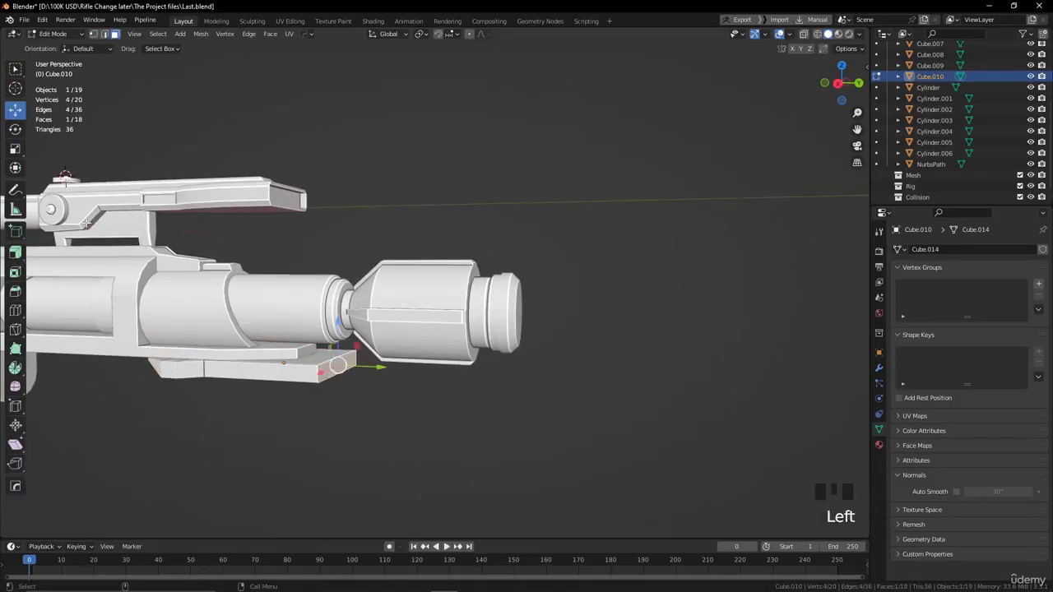
{"action": "left_click_drag", "start_coordinate": [380, 367], "coordinate": [398, 367]}
{"action": "left_click_drag", "start_coordinate": [400, 368], "coordinate": [464, 370], "text": "alt"}
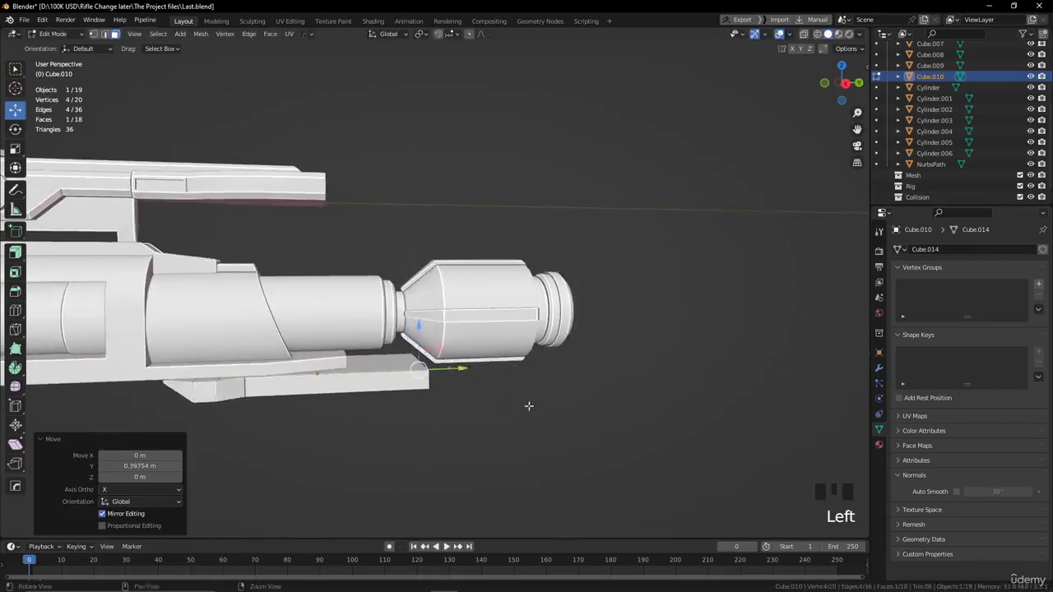
Extrude the plate's stock-side end face about 9.54 m backward past the rifle's rear cap.
{"action": "left_click_drag", "start_coordinate": [534, 406], "coordinate": [518, 401], "text": "alt"}
{"action": "key", "text": "e"}
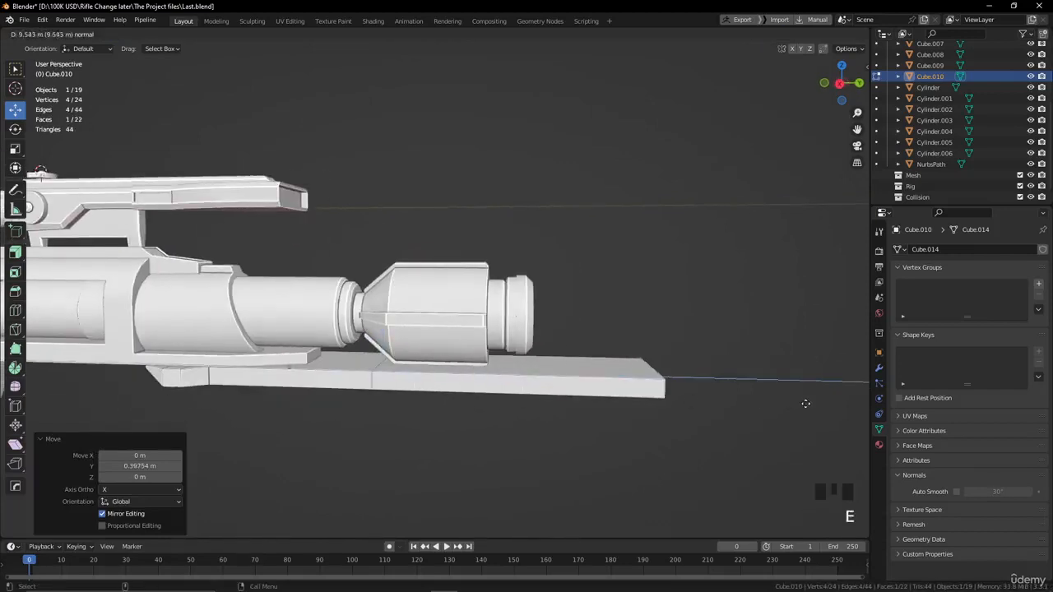
{"action": "left_click", "coordinate": [804, 403]}
{"action": "scroll", "coordinate": [604, 440], "scroll_direction": "down", "scroll_amount": 5}
{"action": "middle_click_drag", "start_coordinate": [550, 390], "coordinate": [446, 417], "text": "alt"}
{"action": "scroll", "coordinate": [446, 417], "scroll_direction": "up", "scroll_amount": 3}
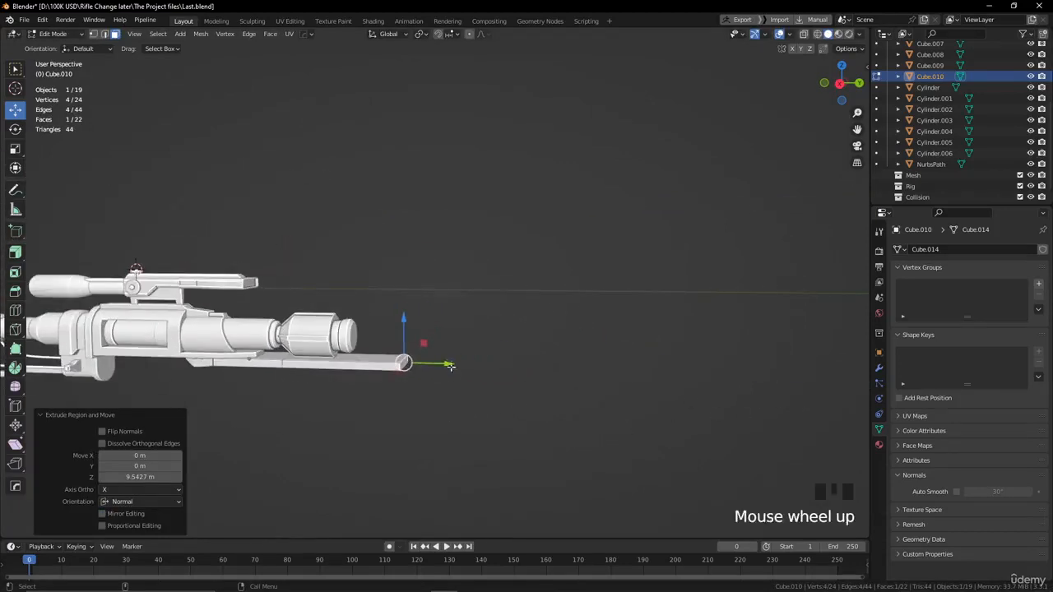
Shift the bar's end face about 1.93 m further along Y and extrude another section about 7.01 m long.
{"action": "left_click_drag", "start_coordinate": [458, 365], "coordinate": [480, 368]}
{"action": "key", "text": "e"}
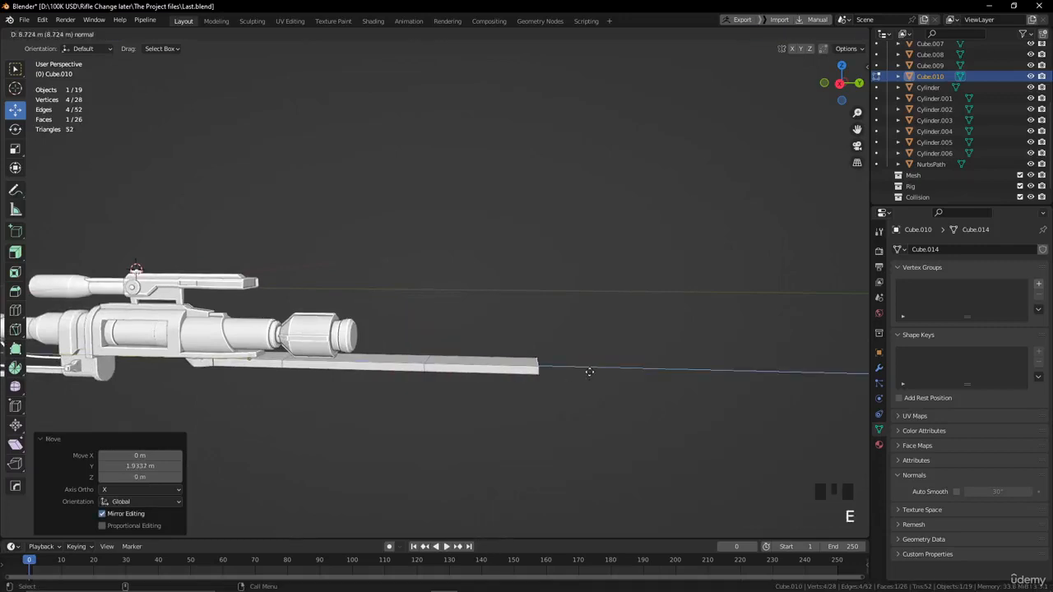
{"action": "left_click", "coordinate": [576, 372]}
Extrude the bottom face of the bar's last section downward to form a stock block.
{"action": "left_click_drag", "start_coordinate": [576, 372], "coordinate": [554, 368], "text": "alt"}
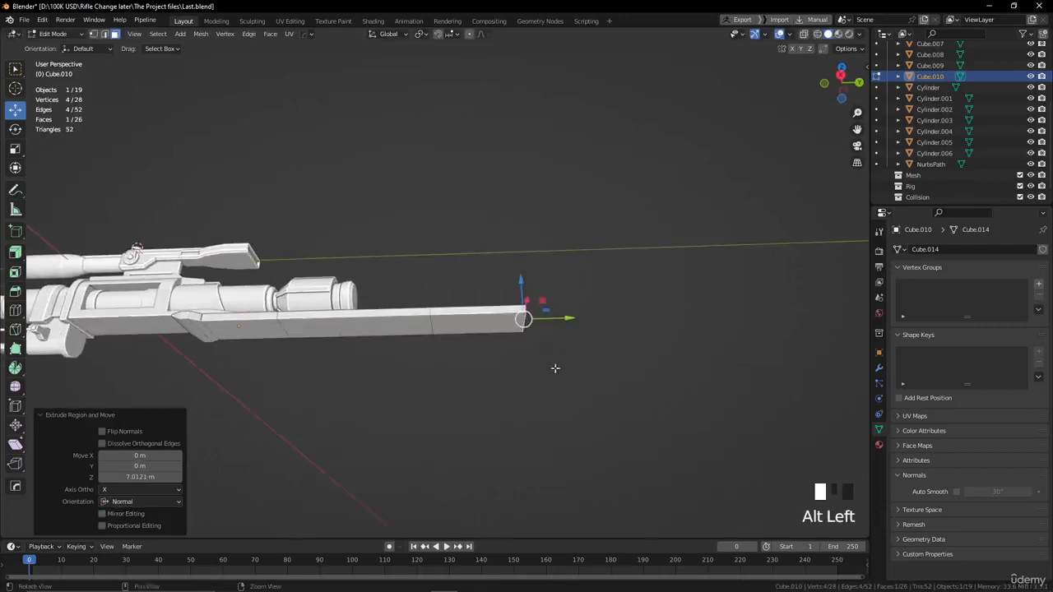
{"action": "left_click", "coordinate": [477, 324]}
{"action": "key", "text": "e"}
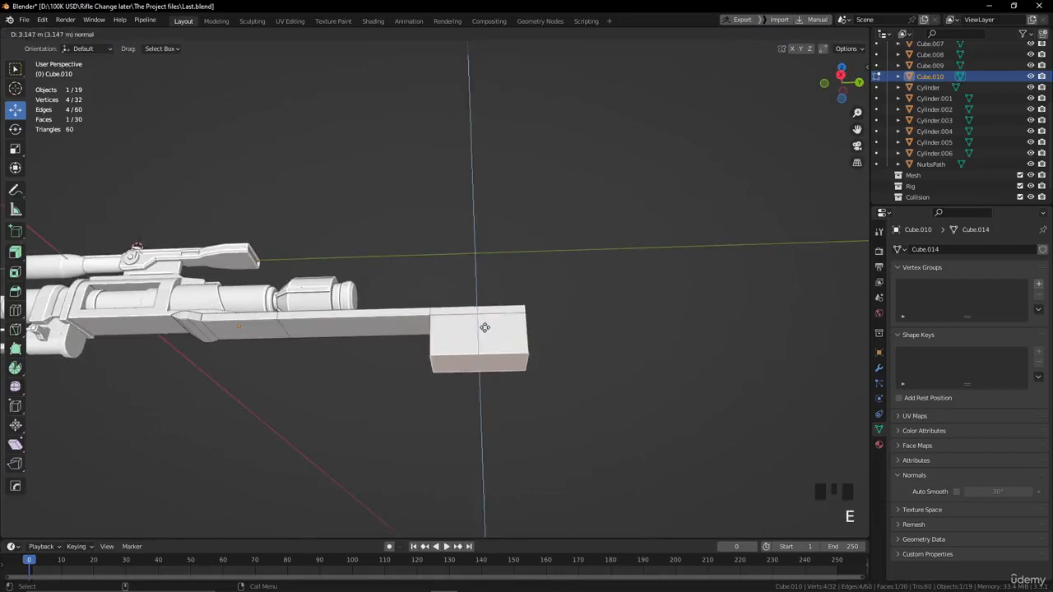
{"action": "left_click", "coordinate": [484, 356]}
{"action": "left_click_drag", "start_coordinate": [484, 356], "coordinate": [456, 381], "text": "alt"}
{"action": "scroll", "coordinate": [488, 383], "scroll_direction": "down", "scroll_amount": 4}
{"action": "scroll", "coordinate": [484, 384], "scroll_direction": "up", "scroll_amount": 1, "text": "alt"}
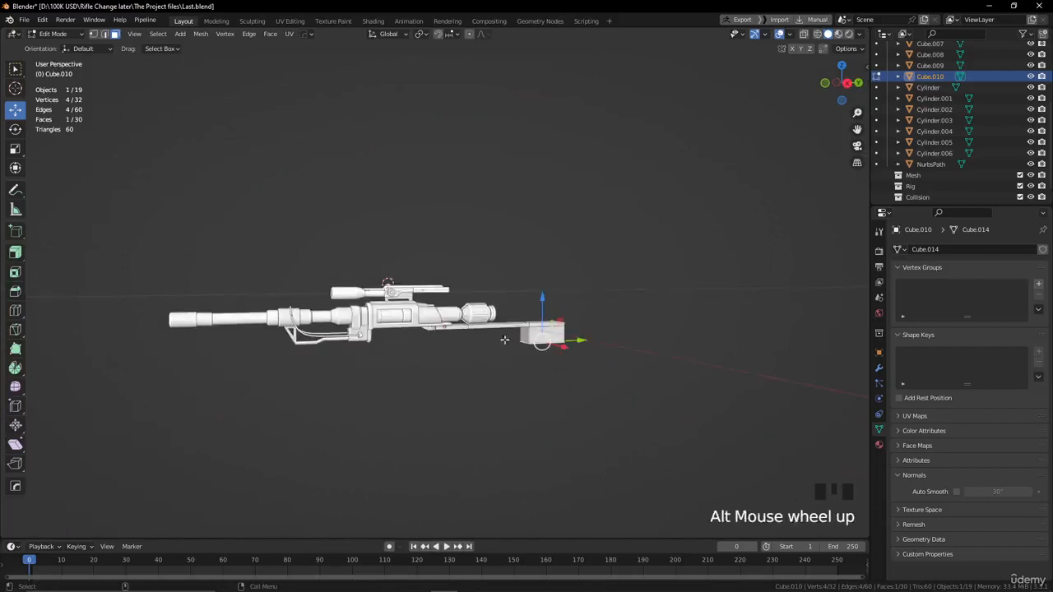
Inset the top and bottom faces of the bar's middle section by about 0.168 m.
{"action": "scroll", "coordinate": [510, 382], "scroll_direction": "up", "scroll_amount": 3}
{"action": "mouse_move", "coordinate": [534, 380]}
{"action": "left_mouse_down", "text": "alt"}
{"action": "mouse_move", "coordinate": [493, 332]}
{"action": "mouse_move", "coordinate": [522, 395]}
{"action": "left_mouse_up", "text": "alt"}
{"action": "middle_click_drag", "start_coordinate": [521, 395], "coordinate": [439, 372], "text": "alt"}
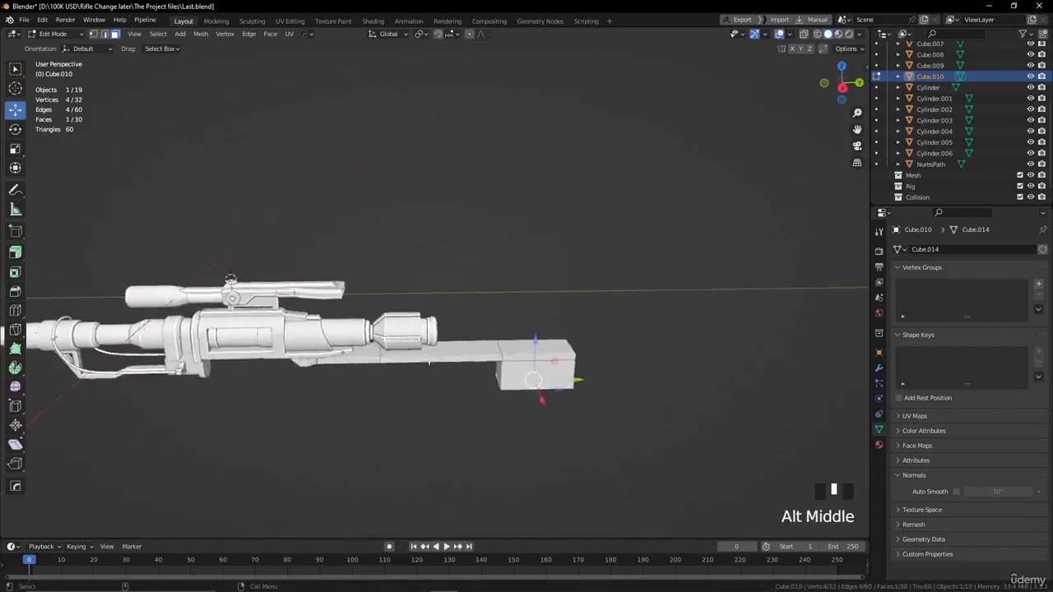
{"action": "scroll", "coordinate": [472, 395], "scroll_direction": "up", "scroll_amount": 3}
{"action": "left_click", "coordinate": [472, 402]}
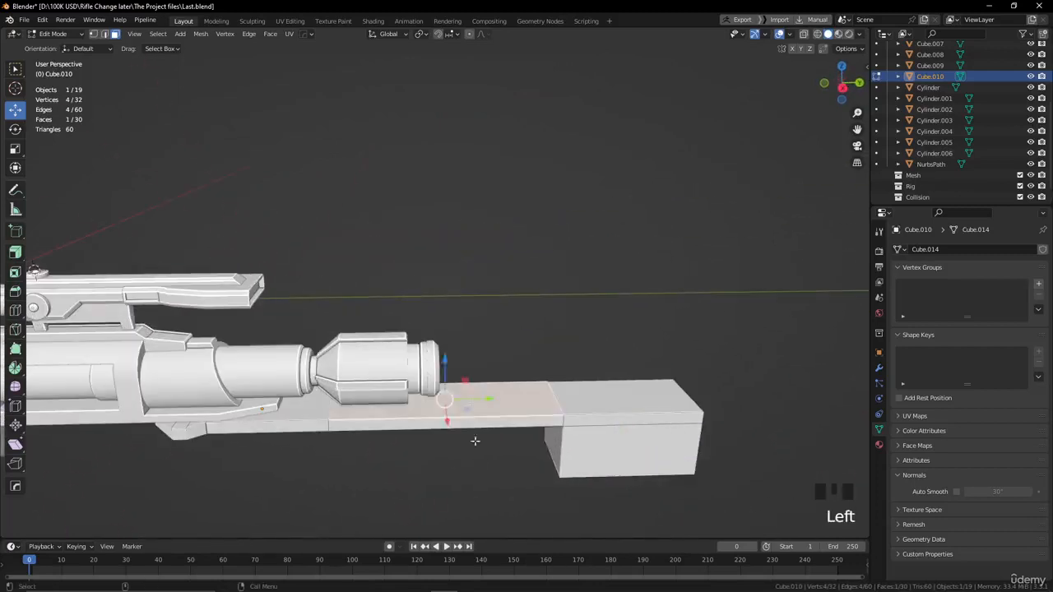
{"action": "left_click_drag", "start_coordinate": [475, 437], "coordinate": [443, 316], "text": "alt"}
{"action": "left_click", "coordinate": [458, 276], "text": "shift"}
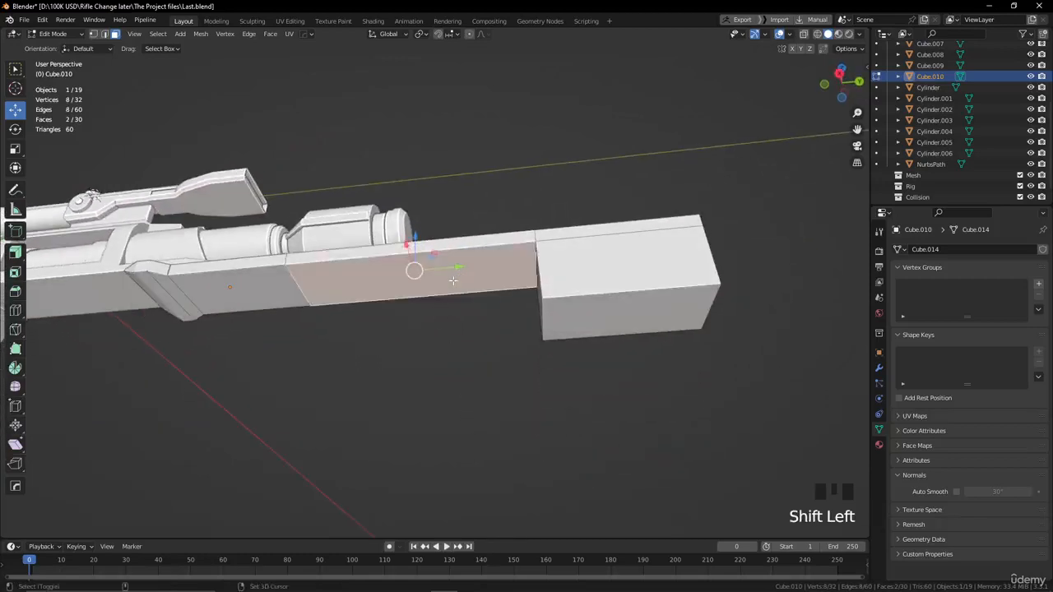
{"action": "left_click_drag", "start_coordinate": [458, 276], "coordinate": [440, 394], "text": "alt"}
{"action": "mouse_move", "coordinate": [440, 434]}
{"action": "left_mouse_down", "text": "alt"}
{"action": "mouse_move", "coordinate": [437, 383]}
{"action": "mouse_move", "coordinate": [437, 440]}
{"action": "mouse_move", "coordinate": [436, 424]}
{"action": "left_mouse_up", "text": "alt"}
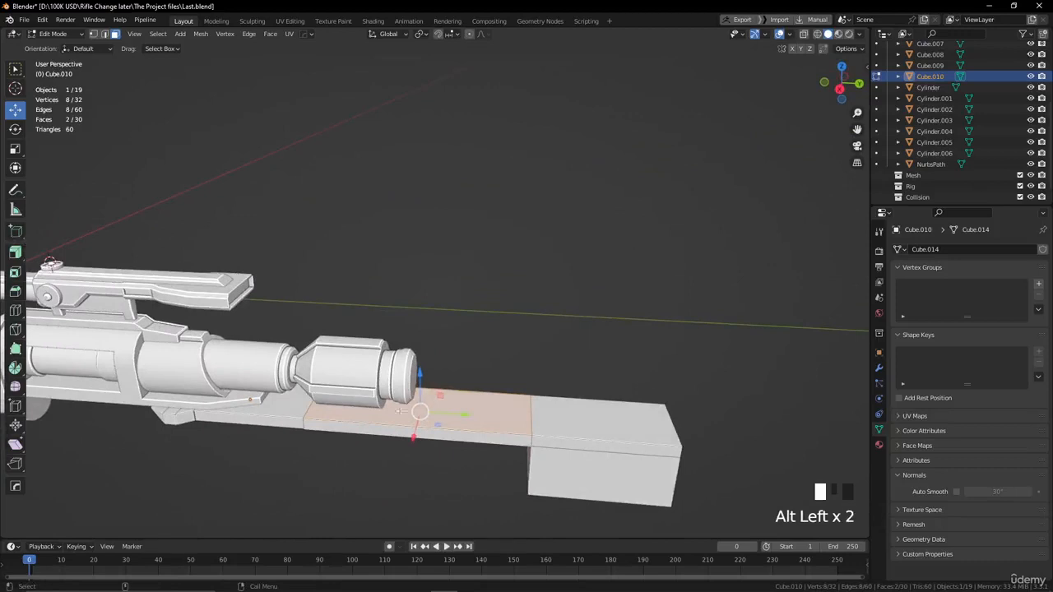
{"action": "scroll", "coordinate": [482, 406], "scroll_direction": "up", "scroll_amount": 1}
{"action": "middle_click_drag", "start_coordinate": [501, 393], "coordinate": [496, 352], "text": "alt"}
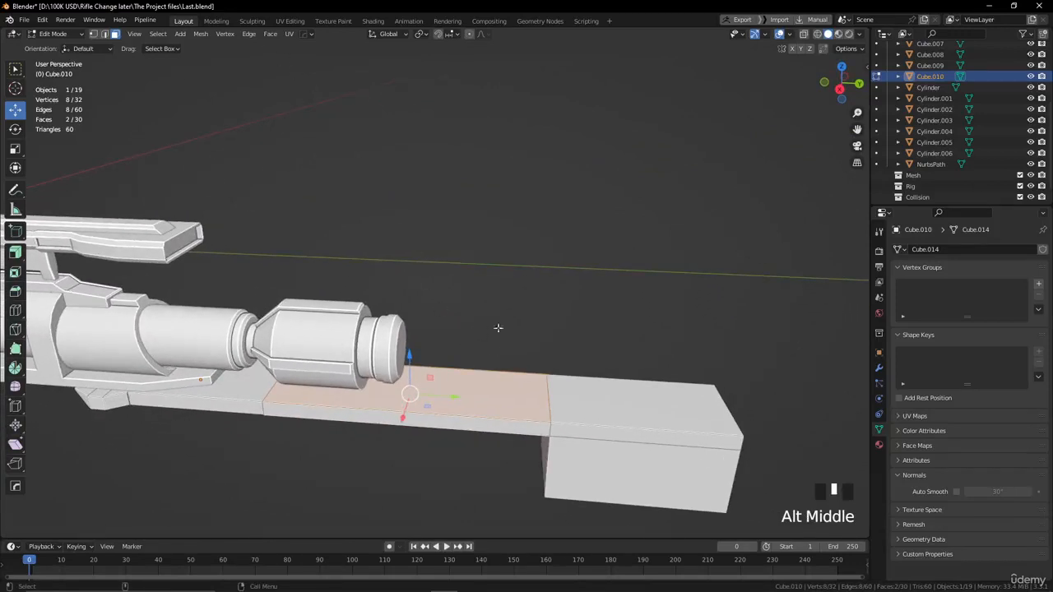
{"action": "key", "text": "i"}
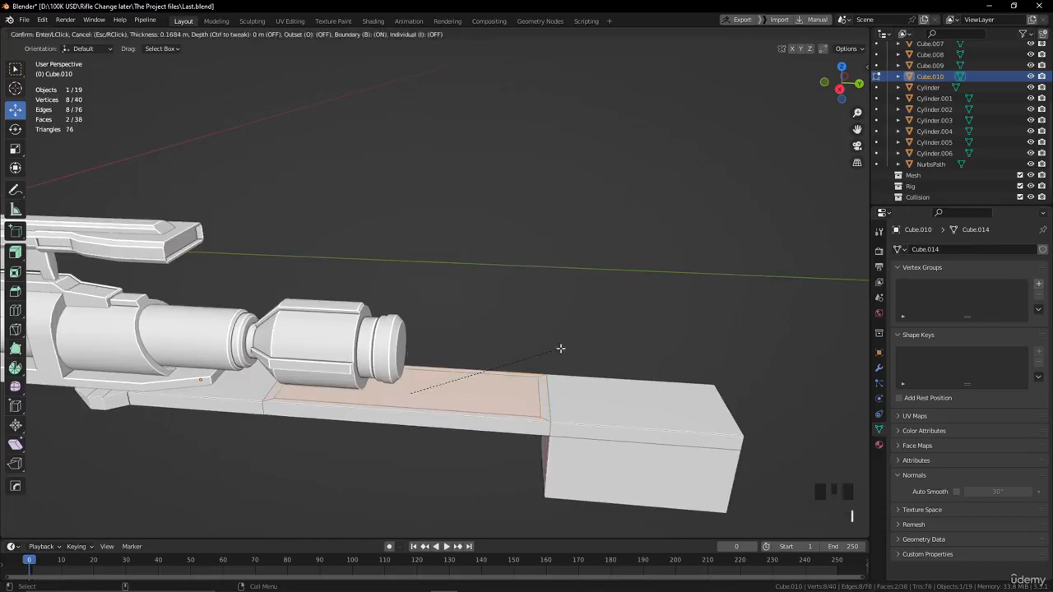
{"action": "left_click", "coordinate": [560, 348]}
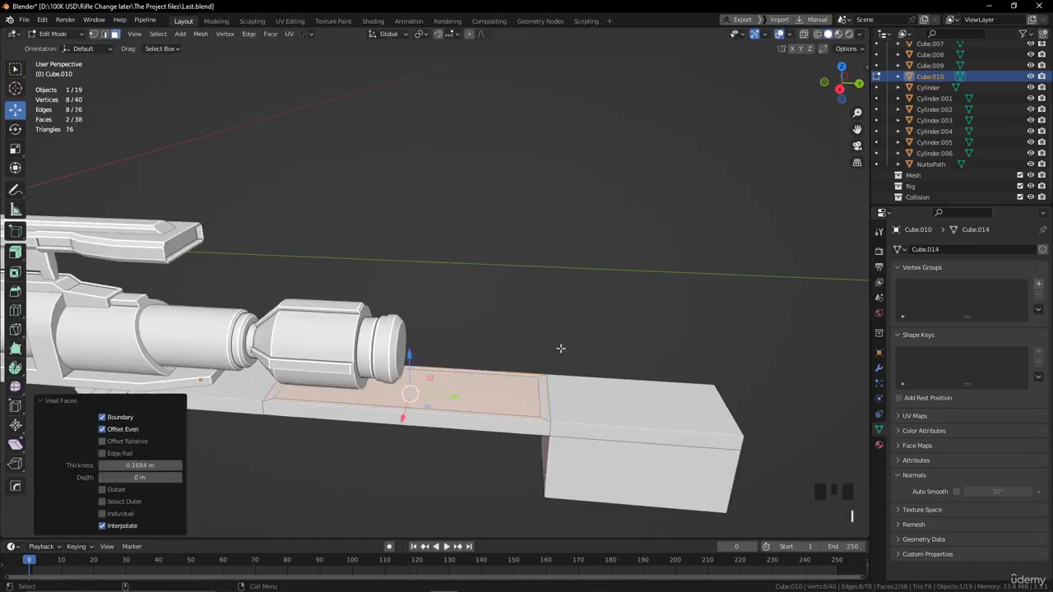
Bridge the two inset faces to cut a rectangular opening through the bar's middle section.
{"action": "mouse_move", "coordinate": [536, 349]}
{"action": "left_mouse_down", "text": "alt"}
{"action": "mouse_move", "coordinate": [526, 264]}
{"action": "mouse_move", "coordinate": [530, 349]}
{"action": "left_mouse_up", "text": "alt"}
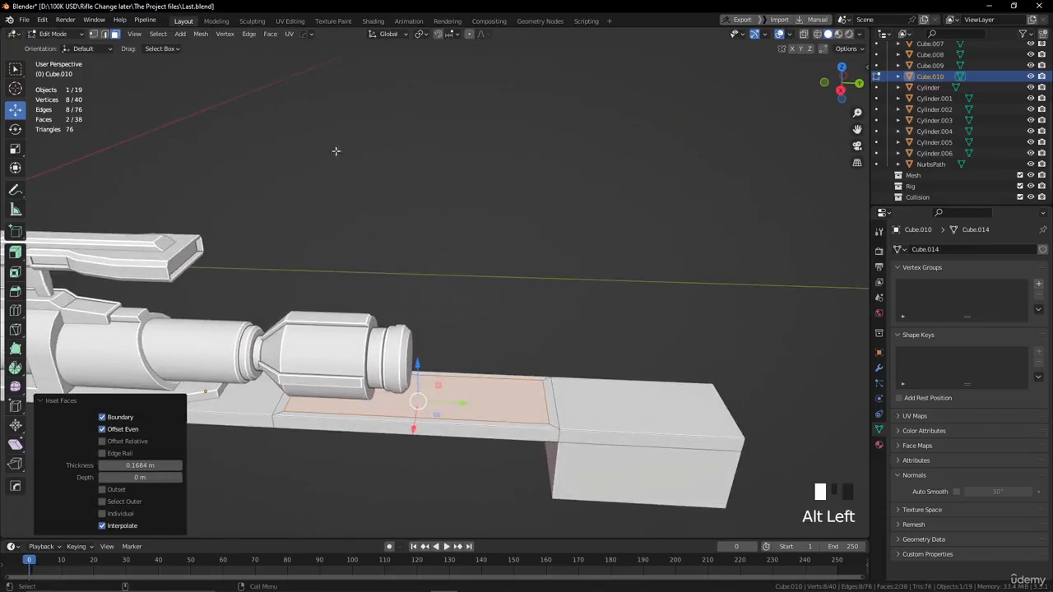
{"action": "left_click", "coordinate": [248, 34]}
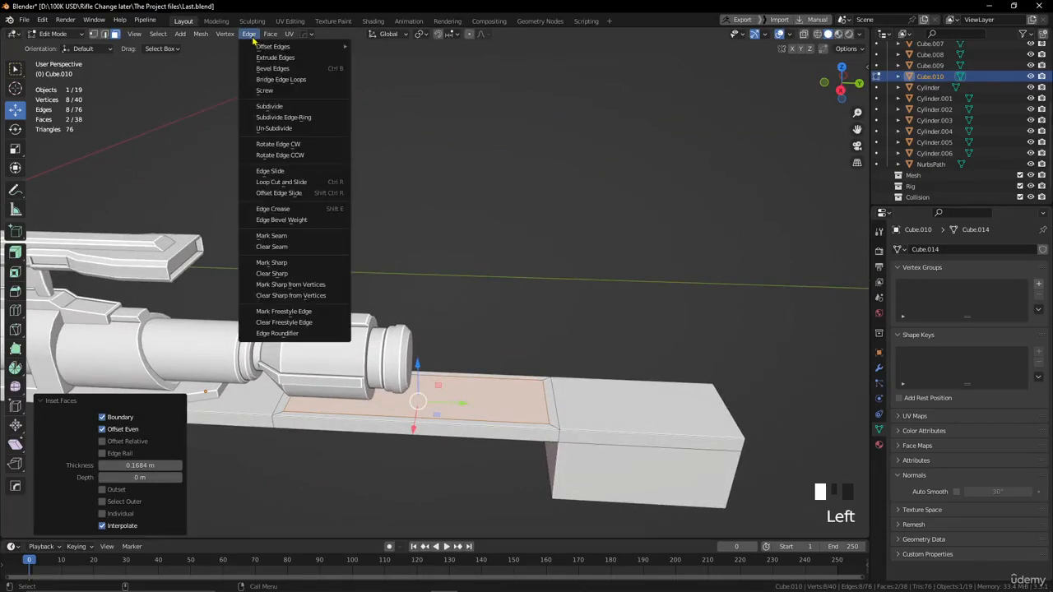
{"action": "left_click", "coordinate": [301, 79]}
{"action": "scroll", "coordinate": [497, 395], "scroll_direction": "down", "scroll_amount": 2}
{"action": "scroll", "coordinate": [499, 387], "scroll_direction": "up", "scroll_amount": 2}
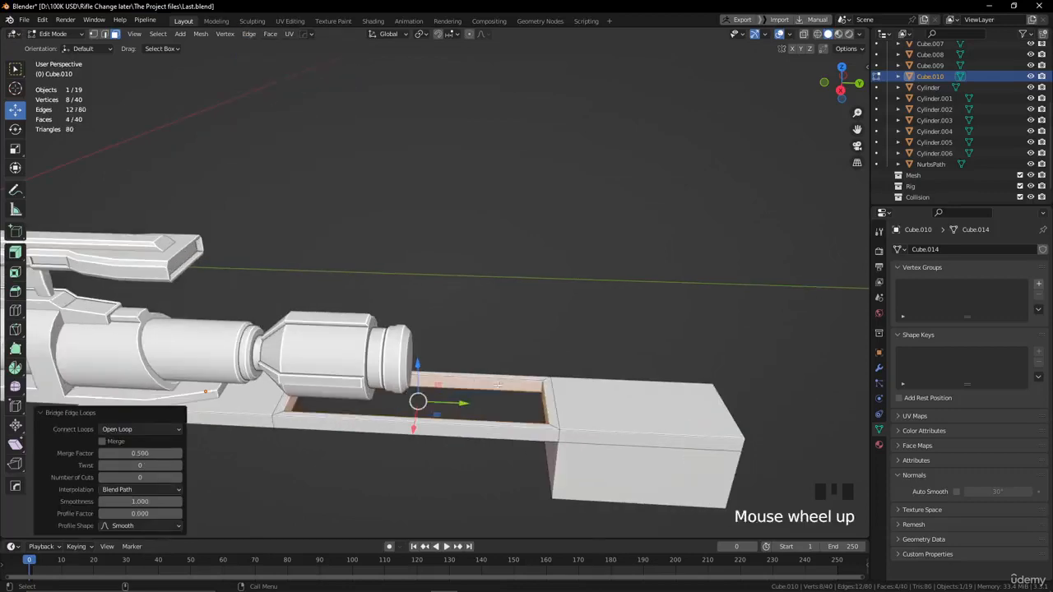
Bevel the stock block's lower edge facing the rifle body with a 1.25 m width and 5 segments.
{"action": "left_click_drag", "start_coordinate": [510, 309], "coordinate": [419, 395], "text": "alt"}
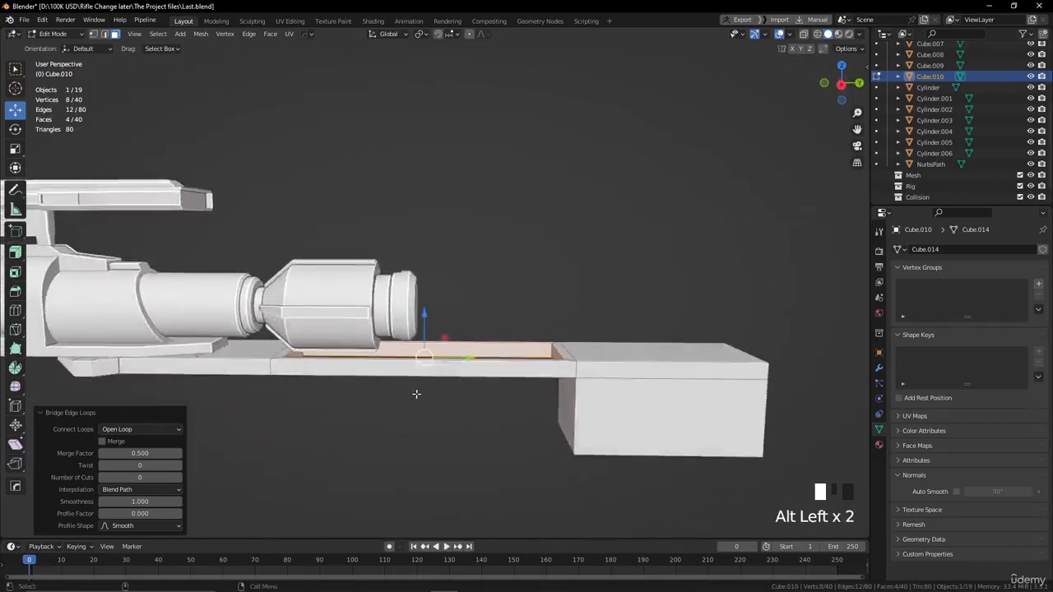
{"action": "middle_click_drag", "start_coordinate": [419, 395], "coordinate": [541, 390], "text": "alt"}
{"action": "scroll", "coordinate": [505, 378], "scroll_direction": "down", "scroll_amount": 2}
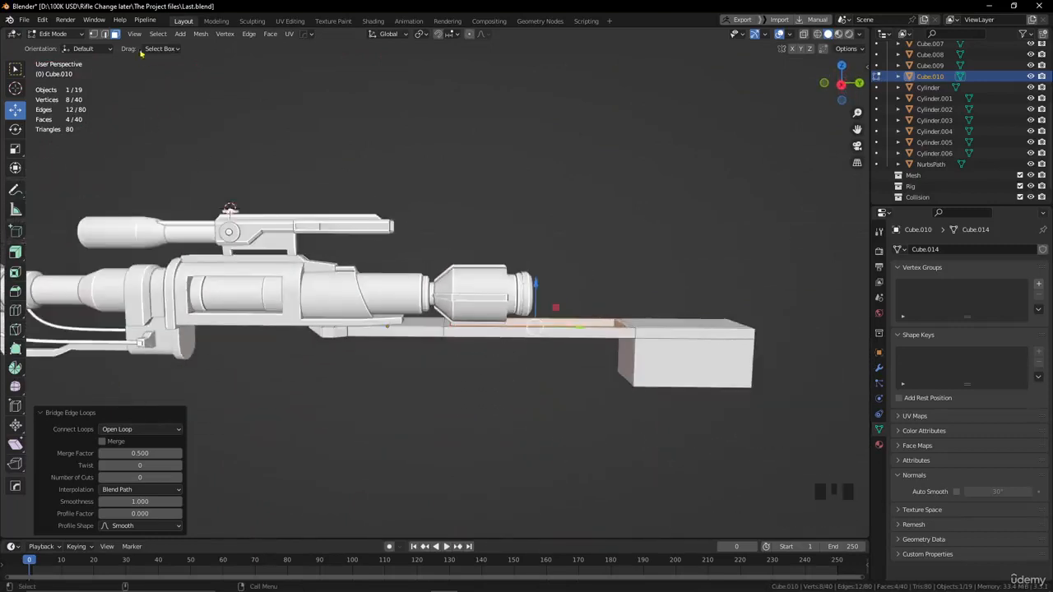
{"action": "left_click", "coordinate": [104, 34]}
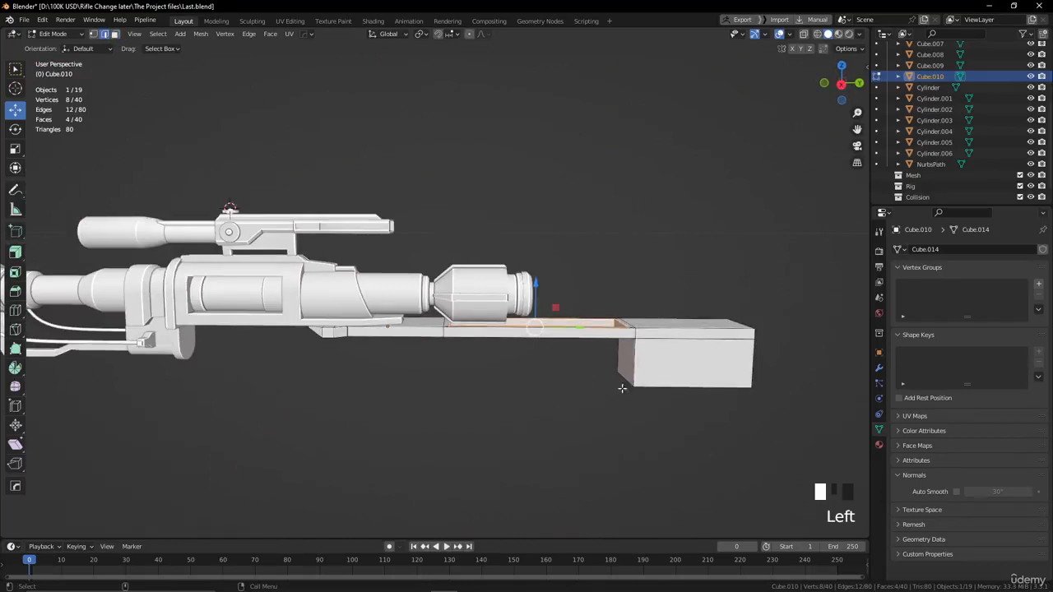
{"action": "scroll", "coordinate": [634, 403], "scroll_direction": "up", "scroll_amount": 2}
{"action": "middle_click_drag", "start_coordinate": [644, 416], "coordinate": [555, 425], "text": "alt"}
{"action": "left_click_drag", "start_coordinate": [555, 425], "coordinate": [537, 365], "text": "alt"}
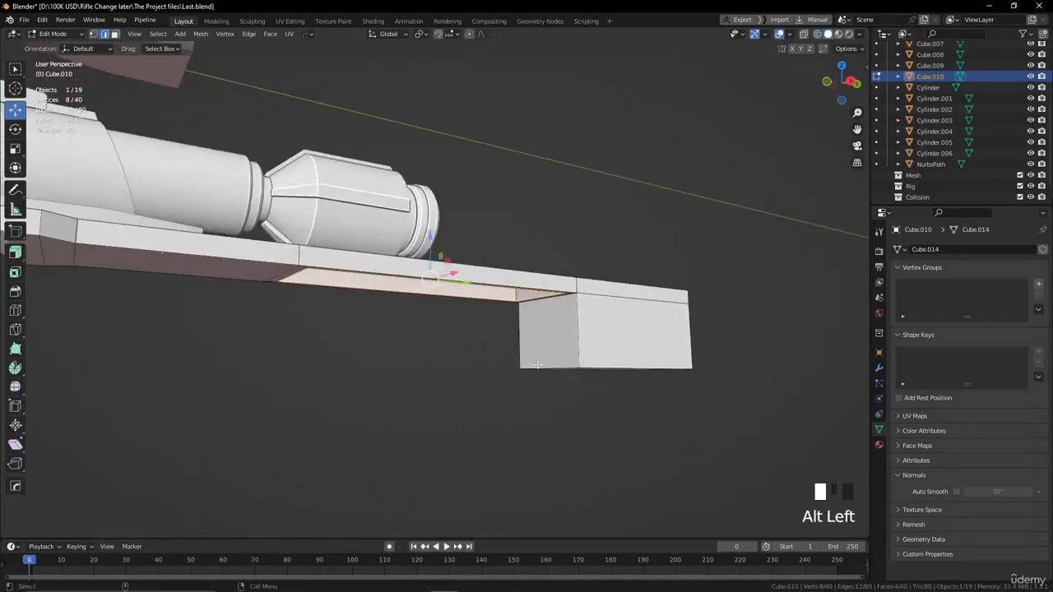
{"action": "left_click", "coordinate": [549, 371]}
{"action": "left_click_drag", "start_coordinate": [557, 428], "coordinate": [412, 418], "text": "alt"}
{"action": "left_click", "coordinate": [505, 337]}
{"action": "left_click", "coordinate": [15, 291]}
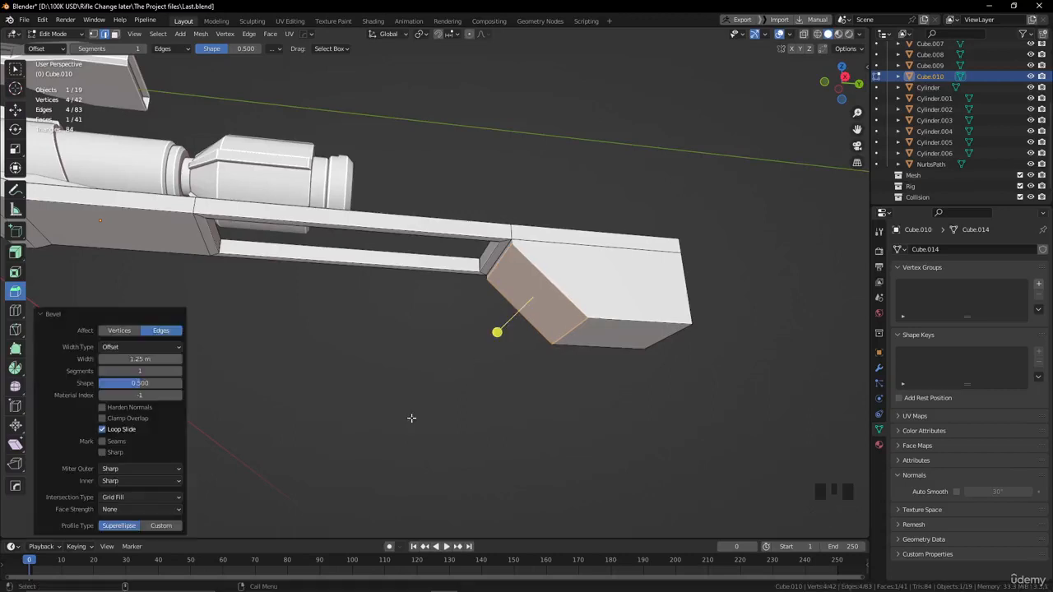
{"action": "left_click", "coordinate": [159, 372]}
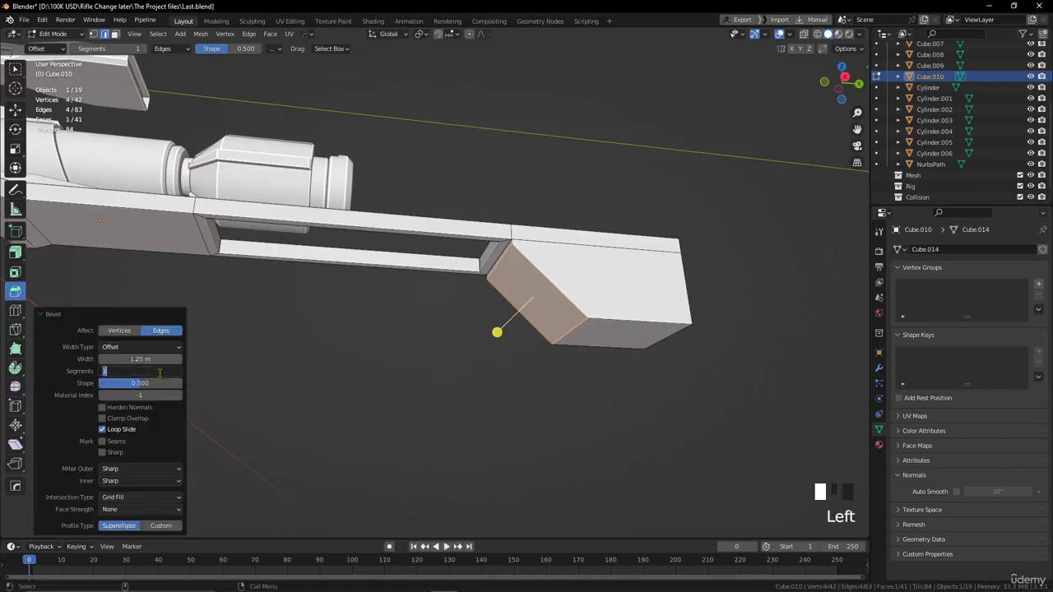
{"action": "key", "text": "Return"}
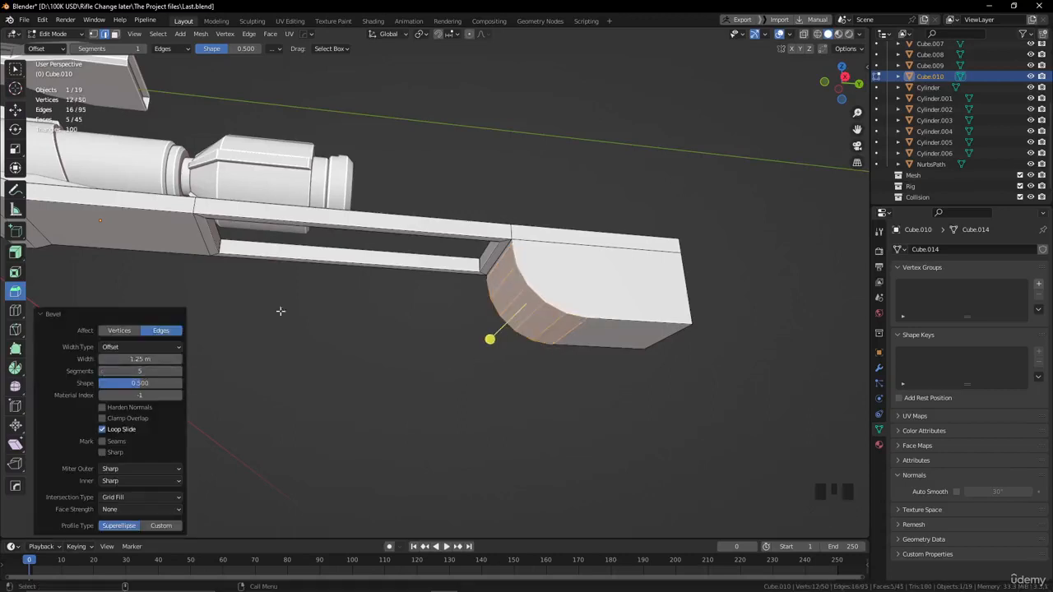
Return to Object Mode and apply Shade Auto Smooth to the stock part.
{"action": "key", "text": "Tab"}
{"action": "left_click", "coordinate": [414, 344]}
{"action": "left_click_drag", "start_coordinate": [321, 316], "coordinate": [348, 369], "text": "alt"}
{"action": "scroll", "coordinate": [348, 370], "scroll_direction": "down", "scroll_amount": 3}
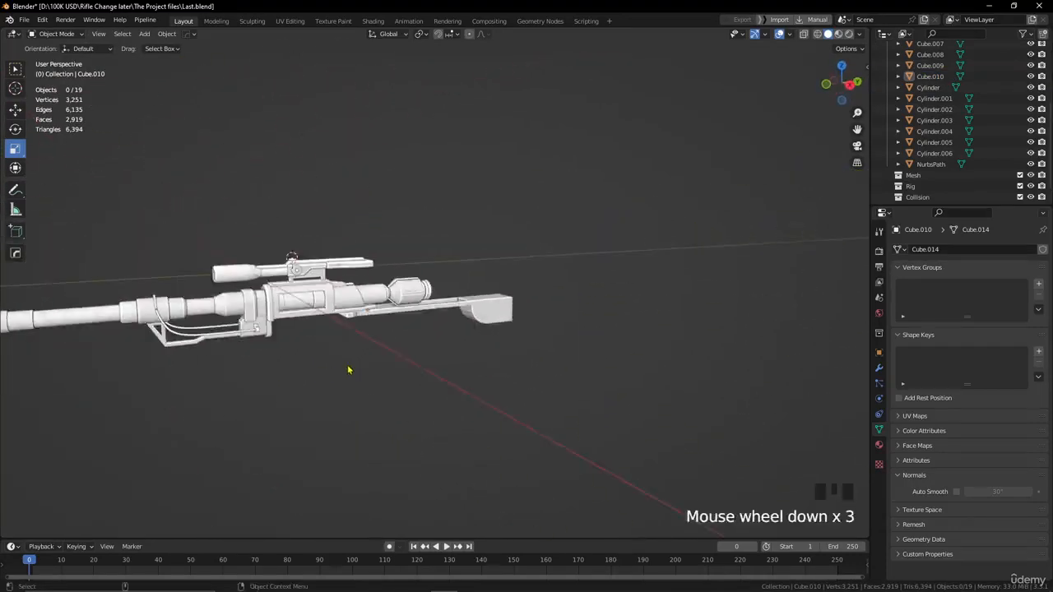
{"action": "middle_click_drag", "start_coordinate": [349, 369], "coordinate": [373, 390], "text": "alt"}
{"action": "scroll", "coordinate": [388, 370], "scroll_direction": "up", "scroll_amount": 2}
{"action": "left_click", "coordinate": [426, 331]}
{"action": "right_click", "coordinate": [426, 330]}
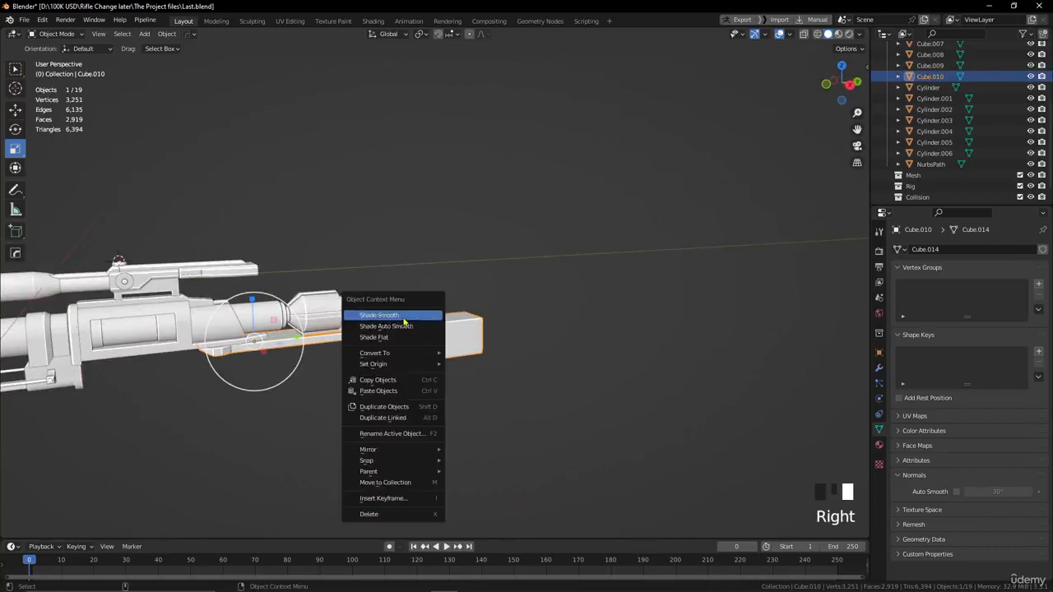
{"action": "left_click", "coordinate": [403, 326]}
{"action": "middle_click_drag", "start_coordinate": [389, 380], "coordinate": [481, 369], "text": "alt"}
{"action": "left_click", "coordinate": [483, 367]}
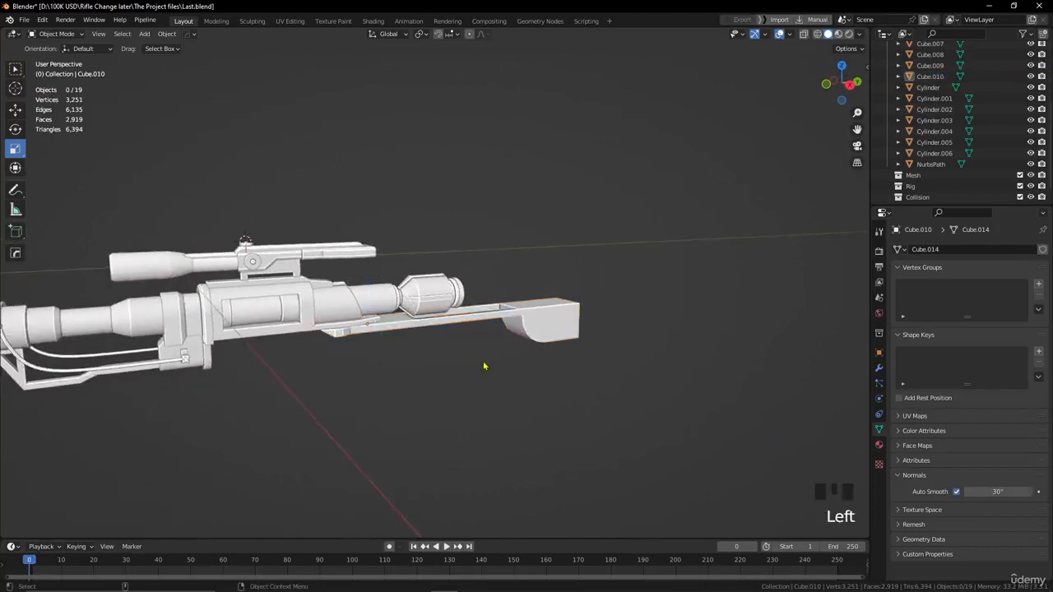
Examine the stock's shape from the side and rear against the rest of the rifle.
{"action": "scroll", "coordinate": [494, 372], "scroll_direction": "down", "scroll_amount": 2}
{"action": "left_click_drag", "start_coordinate": [508, 381], "coordinate": [442, 359], "text": "alt"}
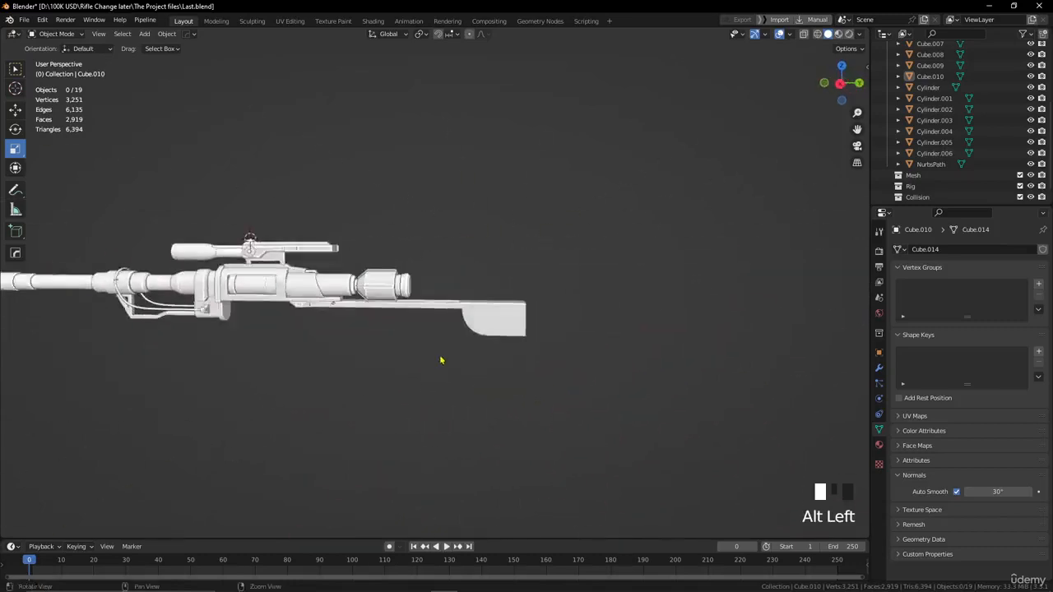
{"action": "middle_click_drag", "start_coordinate": [442, 360], "coordinate": [359, 338], "text": "alt"}
{"action": "scroll", "coordinate": [359, 339], "scroll_direction": "up", "scroll_amount": 1}
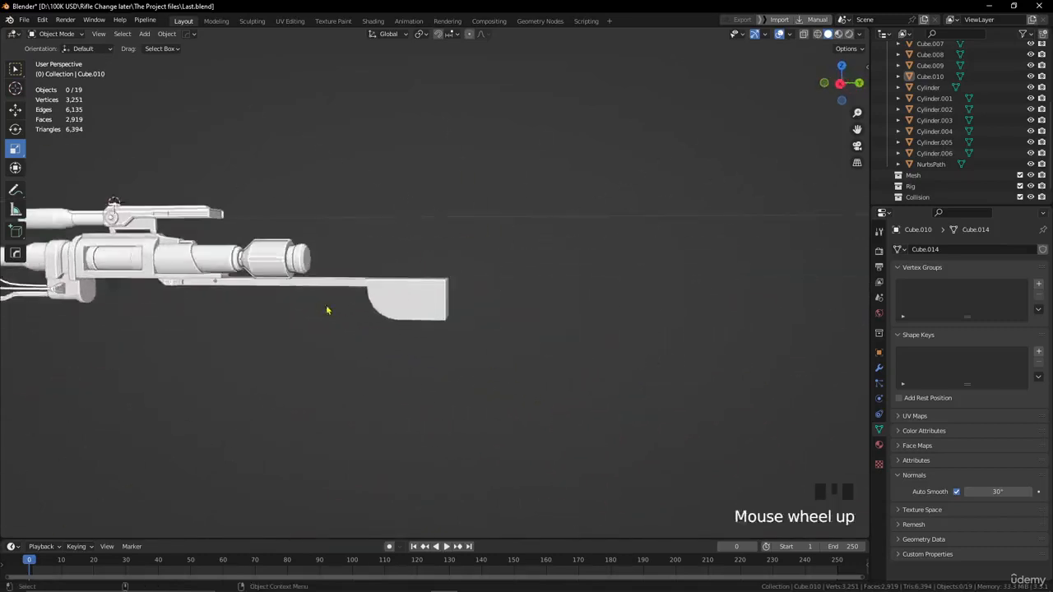
{"action": "left_click_drag", "start_coordinate": [329, 308], "coordinate": [285, 329], "text": "alt"}
{"action": "scroll", "coordinate": [419, 346], "scroll_direction": "up", "scroll_amount": 2}
{"action": "middle_click_drag", "start_coordinate": [419, 347], "coordinate": [535, 398], "text": "alt"}
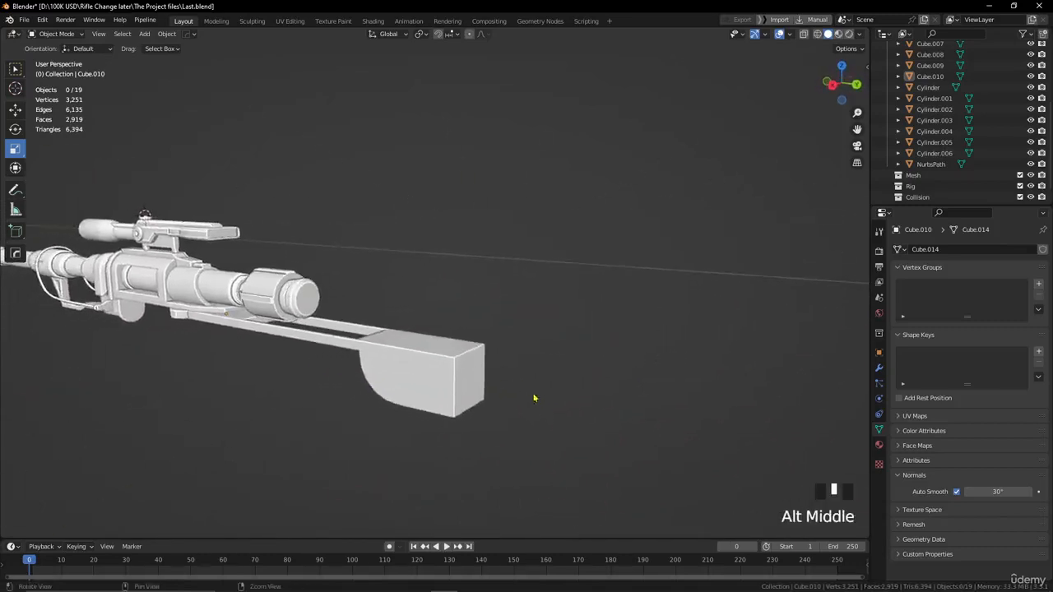
{"action": "left_click_drag", "start_coordinate": [534, 397], "coordinate": [393, 348], "text": "alt"}
{"action": "middle_click_drag", "start_coordinate": [393, 348], "coordinate": [362, 369], "text": "alt"}
{"action": "scroll", "coordinate": [358, 330], "scroll_direction": "down", "scroll_amount": 1}
Add a 2 m cube and move it from the scope back and down to the stock block.
{"action": "key", "text": "shift+a"}
{"action": "left_click", "coordinate": [351, 339]}
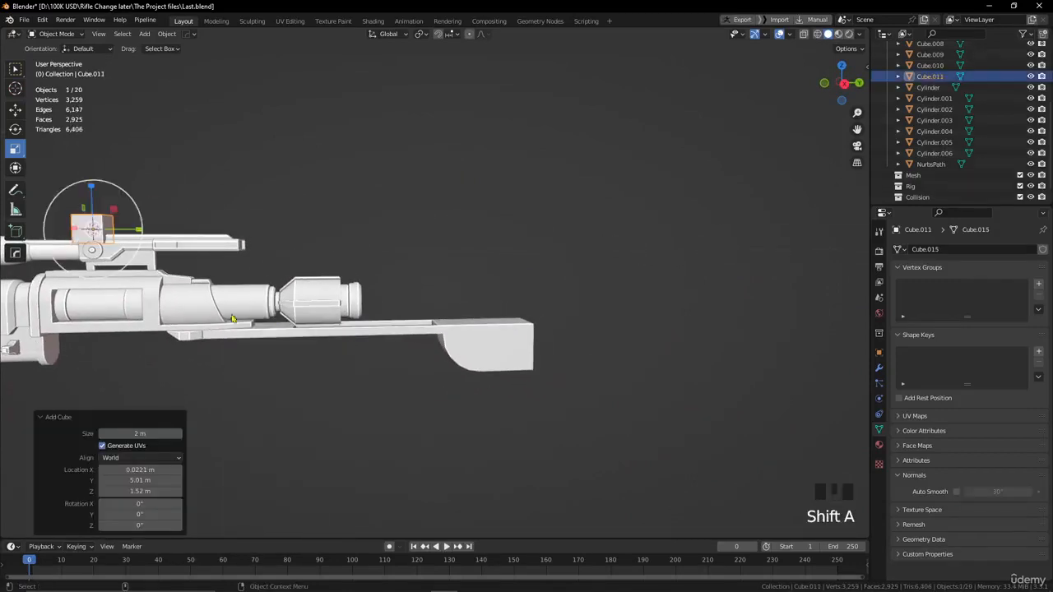
{"action": "left_click", "coordinate": [14, 109]}
{"action": "left_click_drag", "start_coordinate": [131, 234], "coordinate": [498, 239]}
{"action": "left_click_drag", "start_coordinate": [458, 197], "coordinate": [461, 294]}
Scale the cube uniformly by 5.793 and move it about 8.64 m along Y over the stock block's rear end.
{"action": "key", "text": "s"}
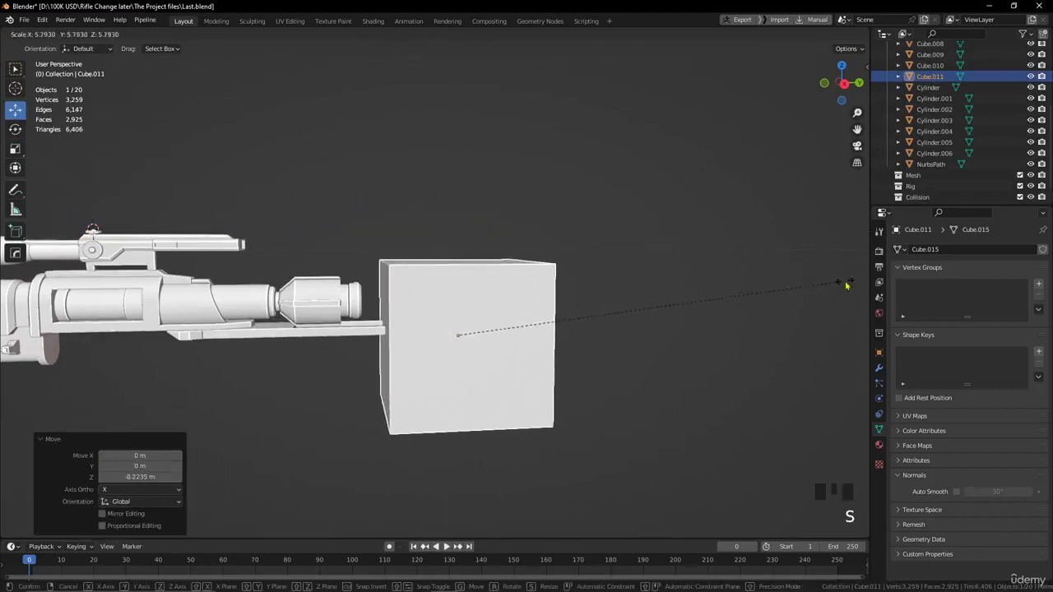
{"action": "left_click", "coordinate": [857, 279]}
{"action": "left_click_drag", "start_coordinate": [492, 339], "coordinate": [571, 336]}
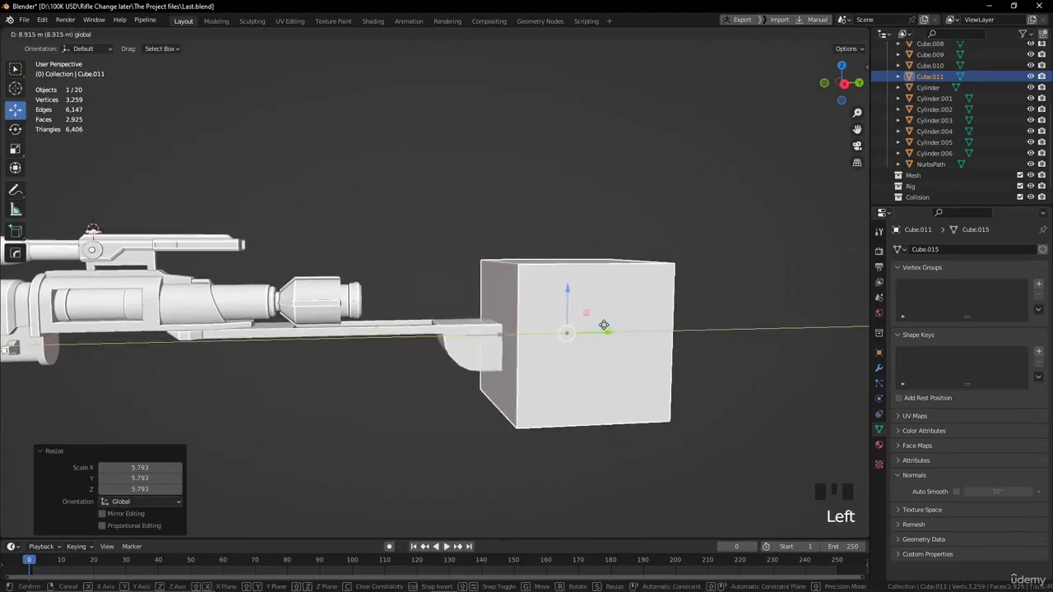
{"action": "left_click", "coordinate": [600, 326]}
Narrow the cube by scaling its two opposite side faces to 0.358 along X in Edit Mode.
{"action": "left_click_drag", "start_coordinate": [600, 326], "coordinate": [657, 388], "text": "alt"}
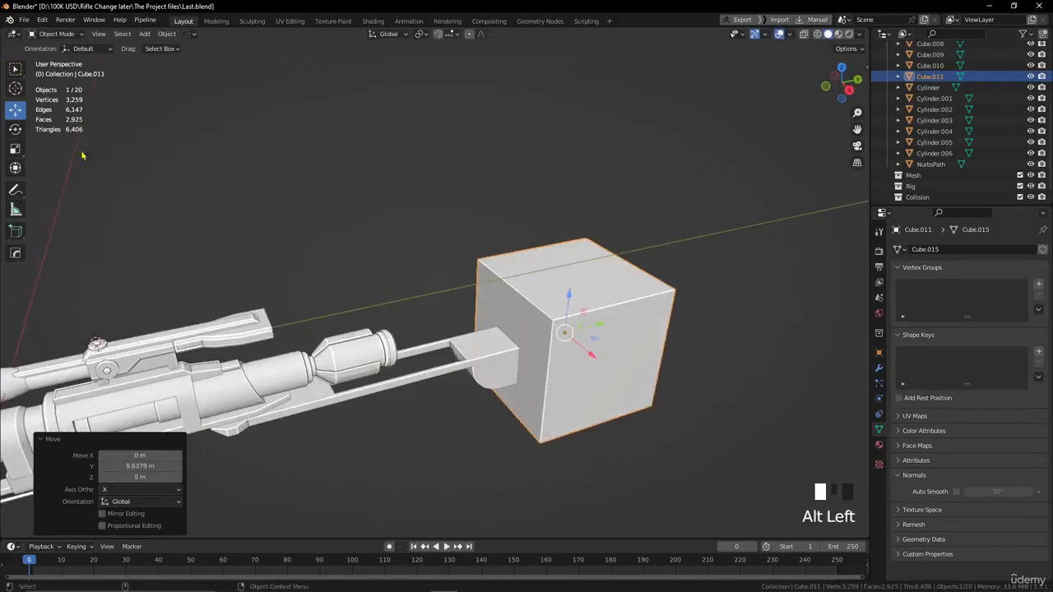
{"action": "key", "text": "Tab"}
{"action": "left_click", "coordinate": [115, 35]}
{"action": "left_click", "coordinate": [604, 384]}
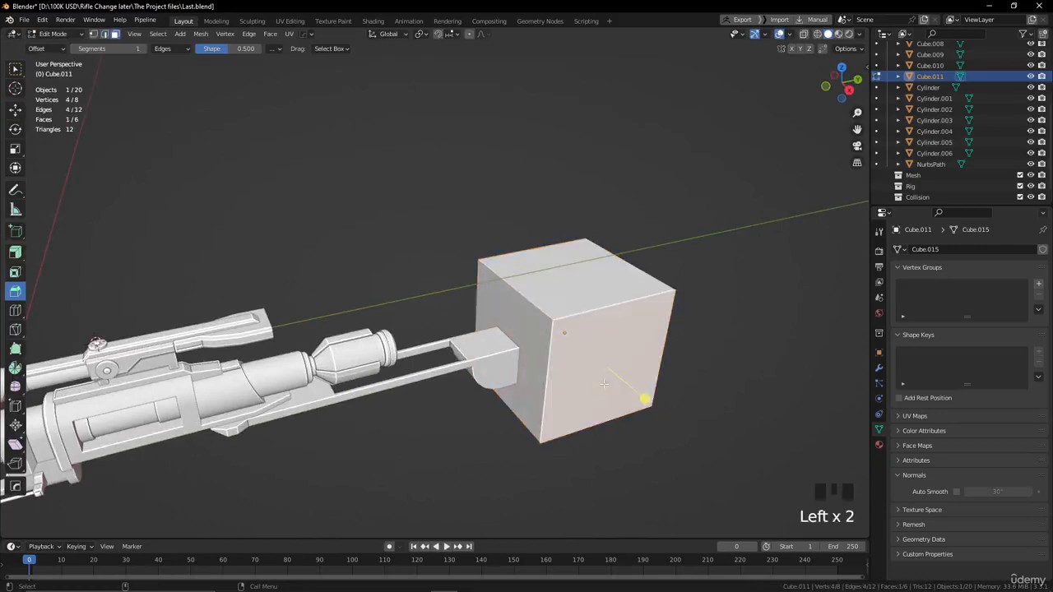
{"action": "left_click", "coordinate": [15, 109]}
{"action": "left_click_drag", "start_coordinate": [395, 271], "coordinate": [461, 271], "text": "alt"}
{"action": "left_click", "coordinate": [15, 149]}
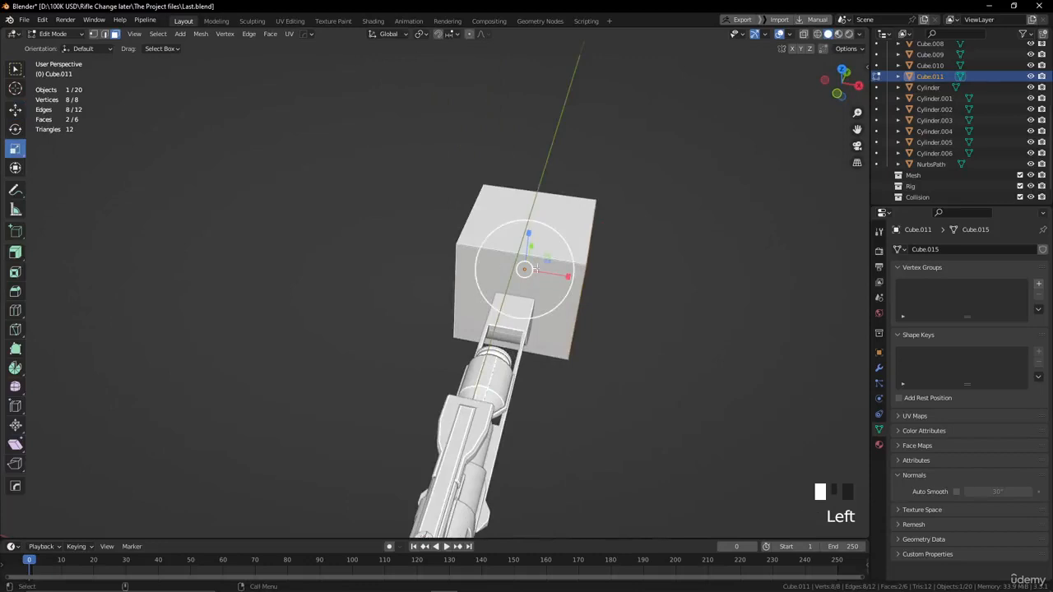
{"action": "left_click_drag", "start_coordinate": [568, 277], "coordinate": [532, 278]}
{"action": "left_click_drag", "start_coordinate": [600, 293], "coordinate": [502, 237], "text": "alt"}
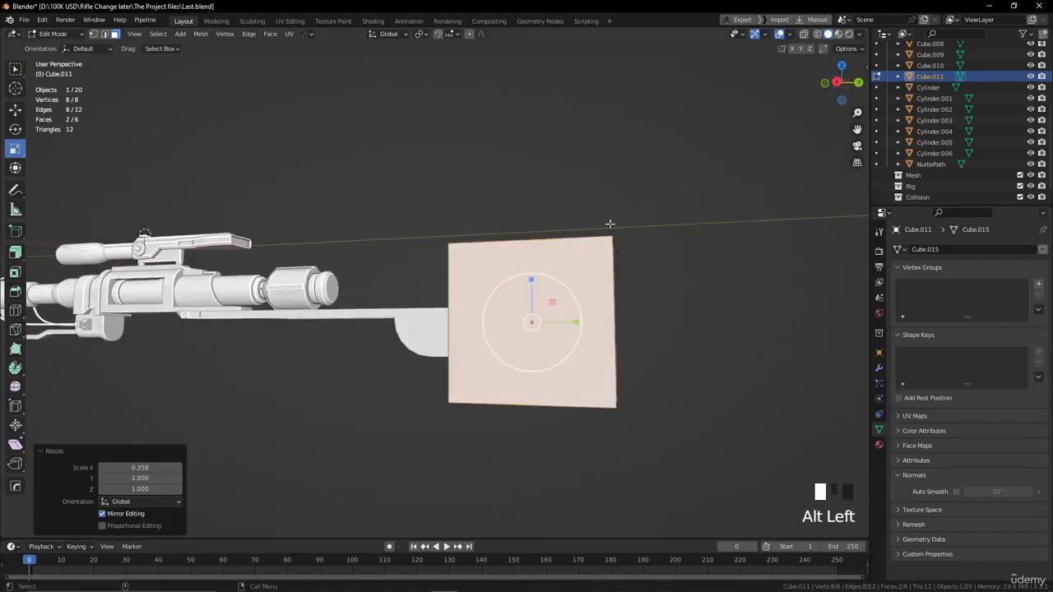
{"action": "middle_click_drag", "start_coordinate": [612, 225], "coordinate": [536, 252], "text": "alt"}
{"action": "key", "text": "Tab"}
Use X-ray display to check how the narrowed cube overlaps the stock block's rear end, and switch it off again.
{"action": "left_click_drag", "start_coordinate": [541, 197], "coordinate": [576, 208], "text": "alt"}
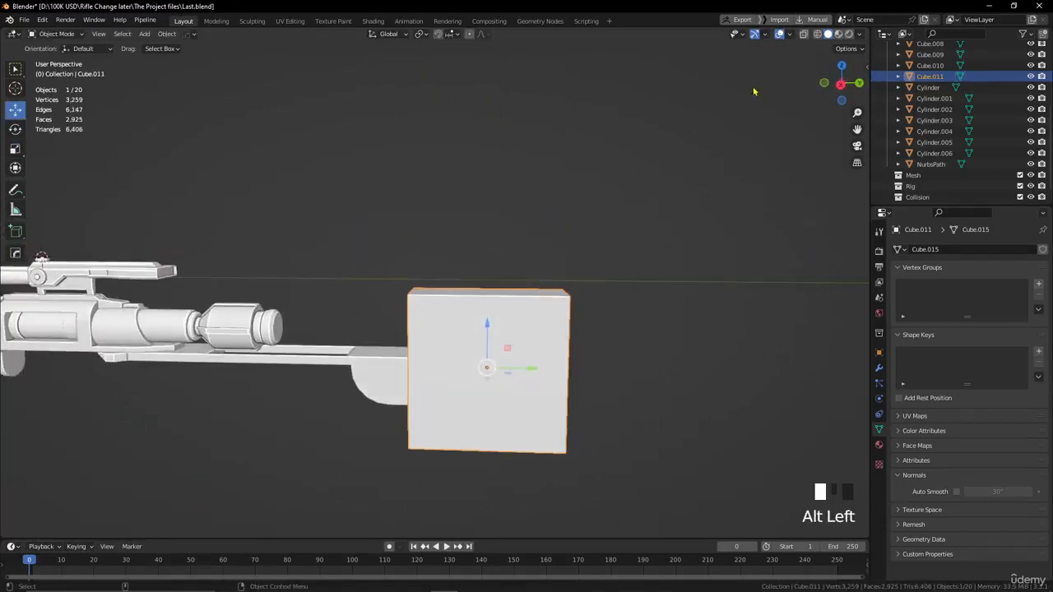
{"action": "left_click", "coordinate": [804, 35]}
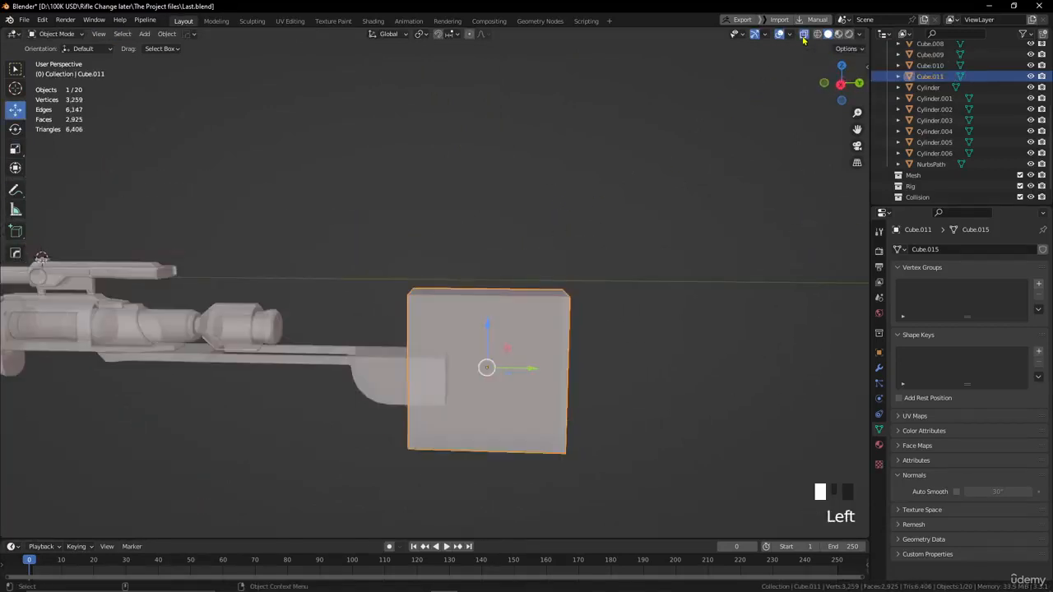
{"action": "left_click", "coordinate": [593, 280]}
{"action": "left_click_drag", "start_coordinate": [606, 258], "coordinate": [581, 262], "text": "alt"}
{"action": "left_click", "coordinate": [384, 374]}
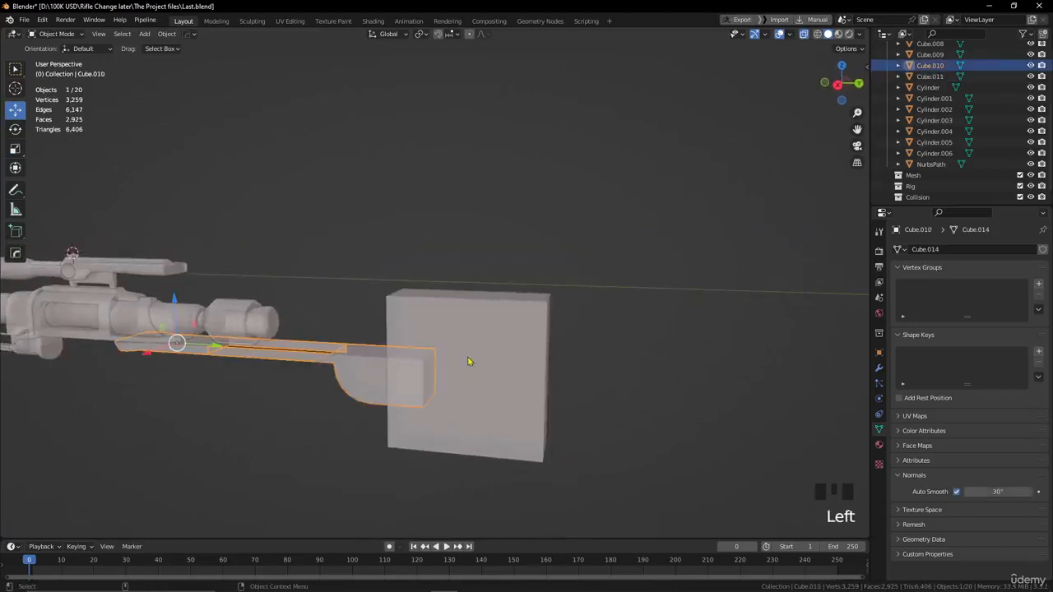
{"action": "left_click", "coordinate": [804, 35]}
Hide the narrowed cube behind the stock block.
{"action": "left_click_drag", "start_coordinate": [521, 291], "coordinate": [493, 310], "text": "alt"}
{"action": "left_click", "coordinate": [492, 311]}
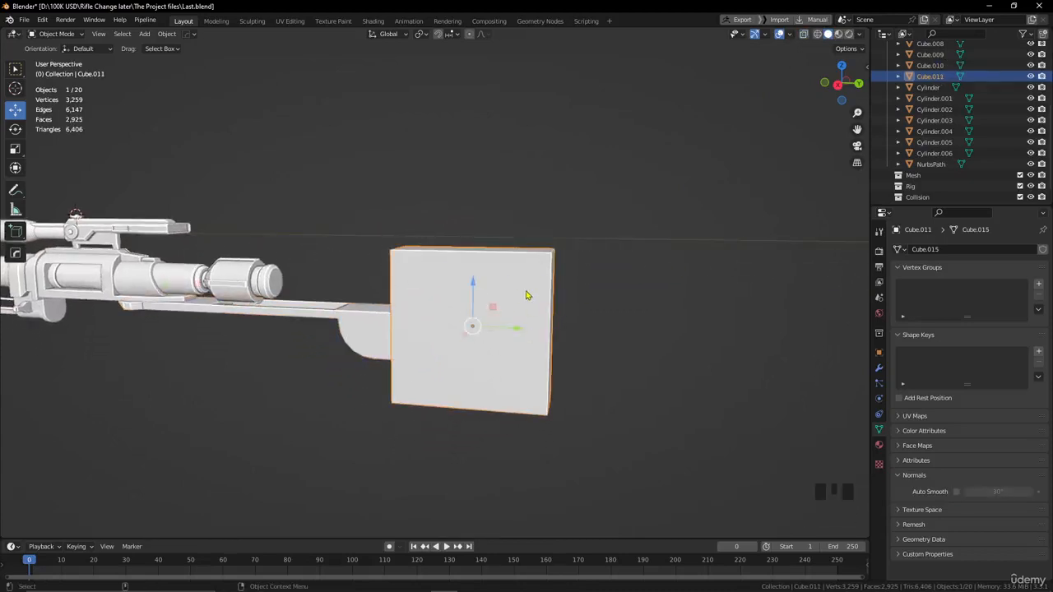
{"action": "key", "text": "h"}
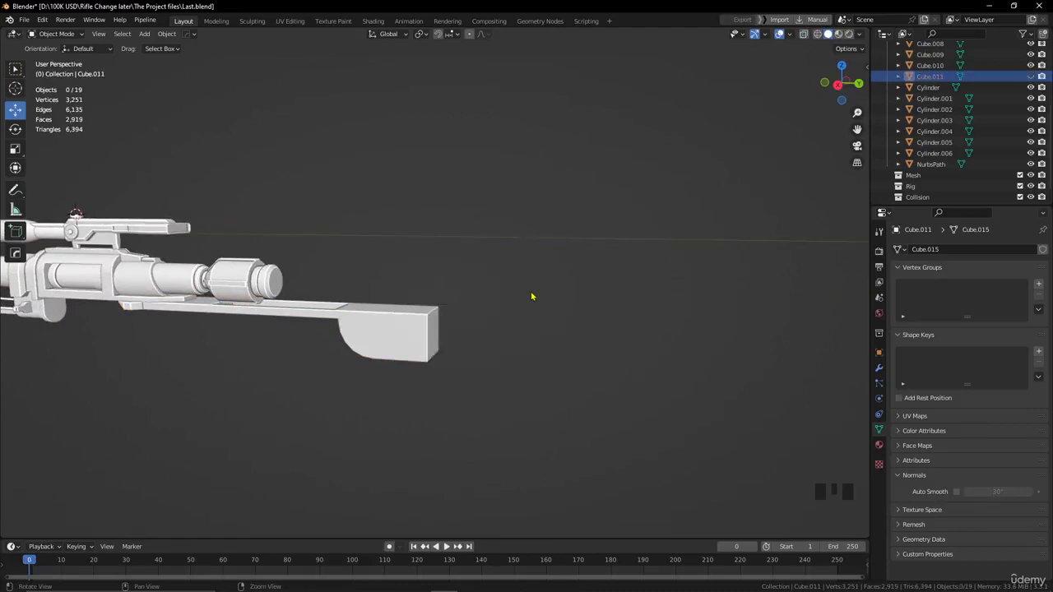
Lengthen the stock block by moving its two rear end faces slightly outward along Y in Edit Mode, with the narrowed cube hidden.
{"action": "key", "text": "alt+h"}
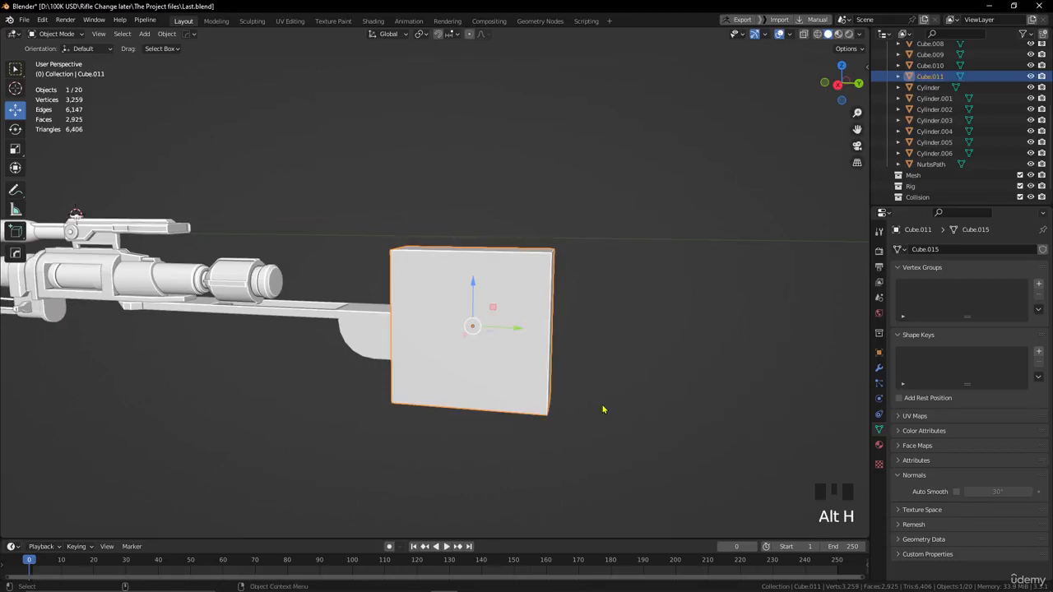
{"action": "key", "text": "h"}
{"action": "left_click", "coordinate": [504, 308]}
{"action": "left_click_drag", "start_coordinate": [504, 308], "coordinate": [469, 366], "text": "alt"}
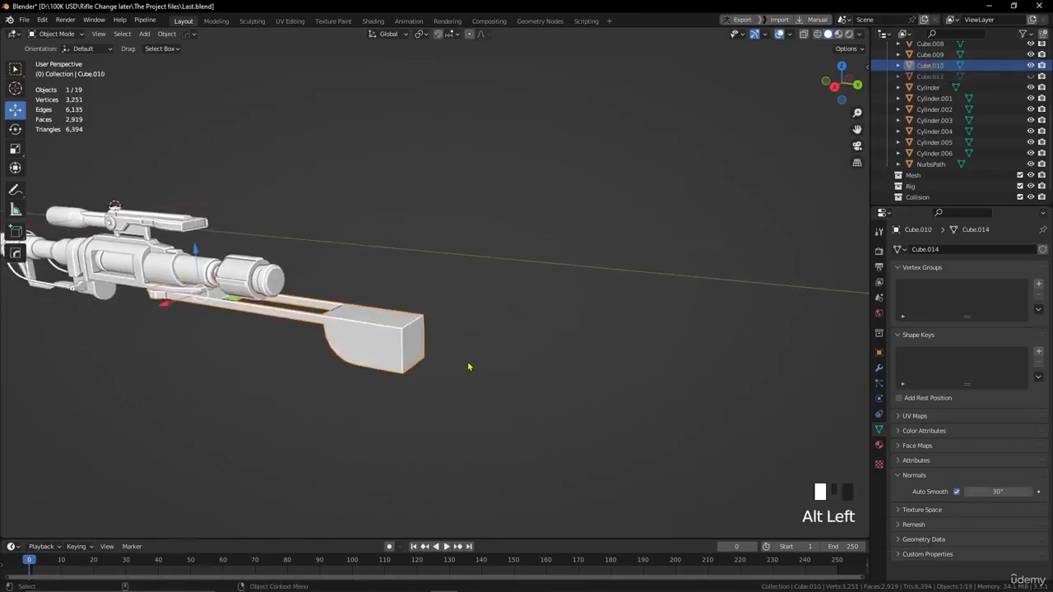
{"action": "key", "text": "Tab"}
{"action": "scroll", "coordinate": [411, 346], "scroll_direction": "up", "scroll_amount": 2}
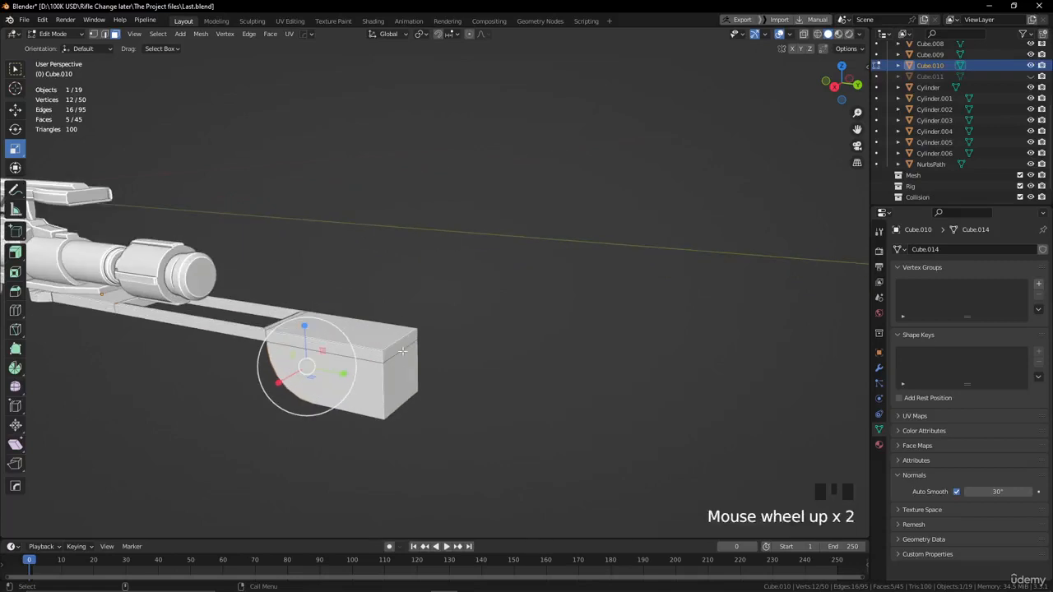
{"action": "key", "text": "3"}
{"action": "left_click", "coordinate": [401, 352]}
{"action": "left_click", "coordinate": [399, 370], "text": "shift"}
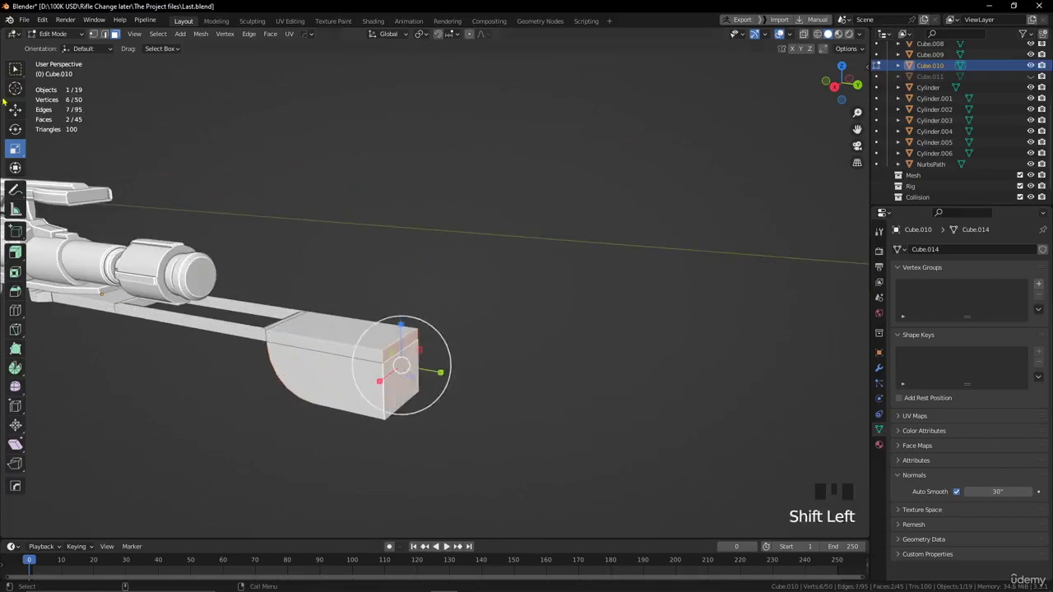
{"action": "left_click", "coordinate": [6, 116]}
{"action": "left_click", "coordinate": [15, 117]}
{"action": "left_click_drag", "start_coordinate": [442, 372], "coordinate": [470, 383]}
{"action": "left_click", "coordinate": [510, 334]}
{"action": "left_click_drag", "start_coordinate": [510, 334], "coordinate": [518, 326], "text": "alt"}
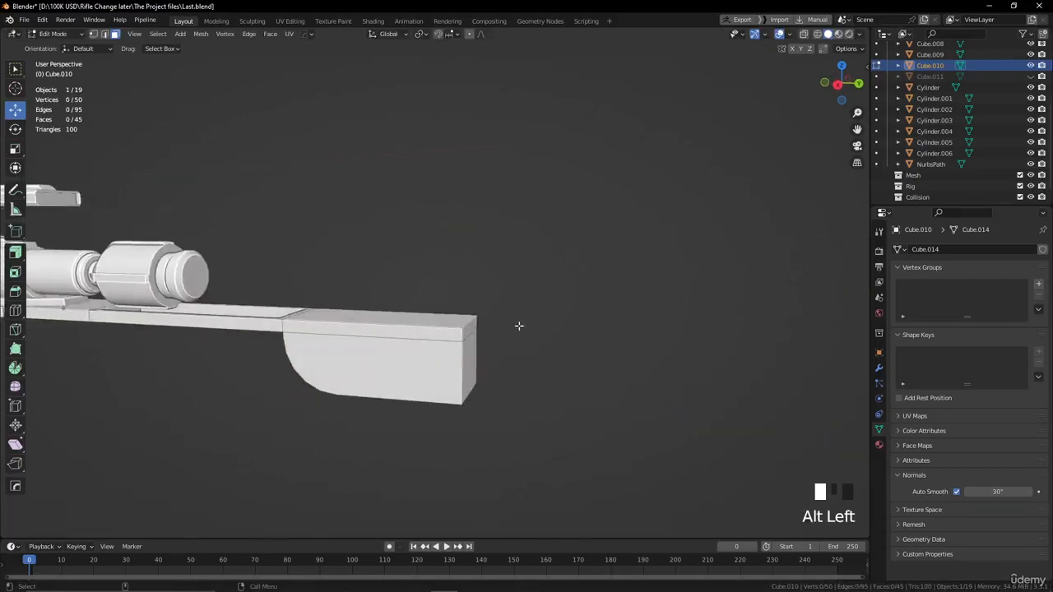
{"action": "key", "text": "Tab"}
{"action": "left_click", "coordinate": [557, 284]}
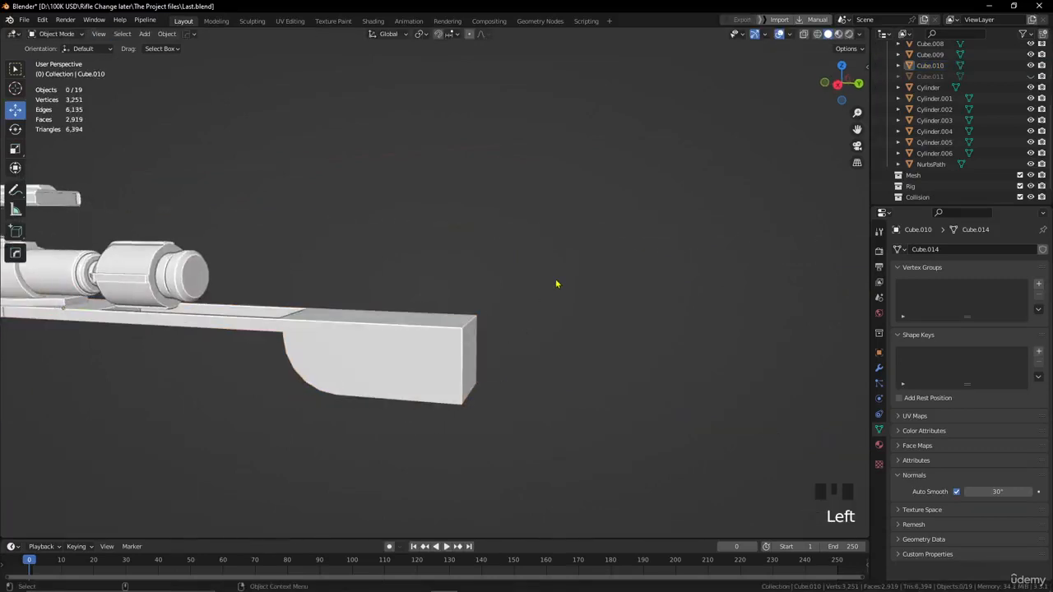
Make the hidden narrowed cube visible again over the stock block's rear end.
{"action": "left_click", "coordinate": [930, 77]}
{"action": "left_click", "coordinate": [928, 87]}
{"action": "left_click", "coordinate": [930, 76]}
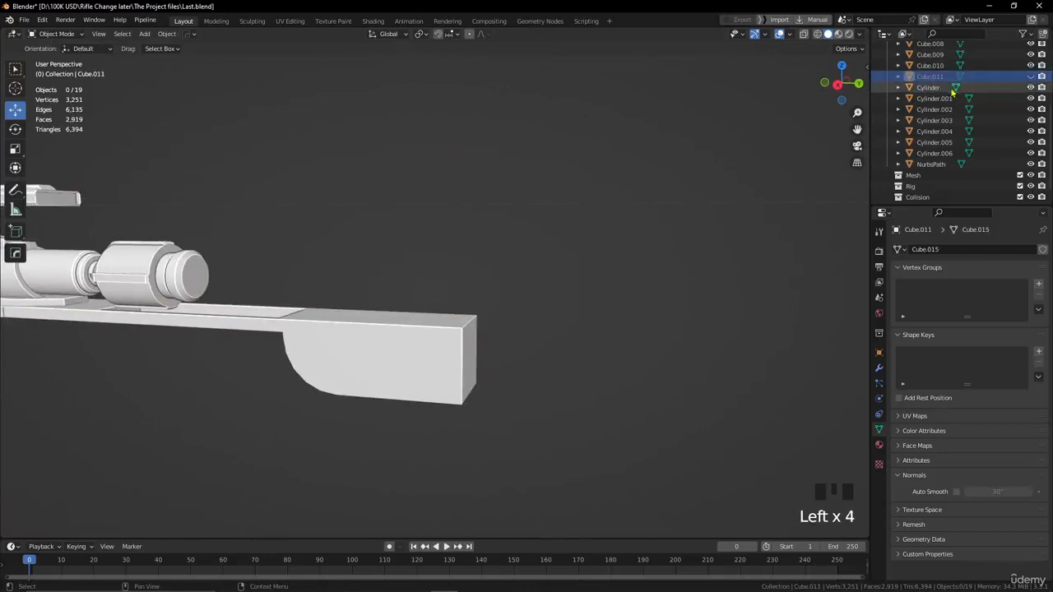
{"action": "left_click", "coordinate": [1031, 77]}
{"action": "left_click", "coordinate": [746, 200]}
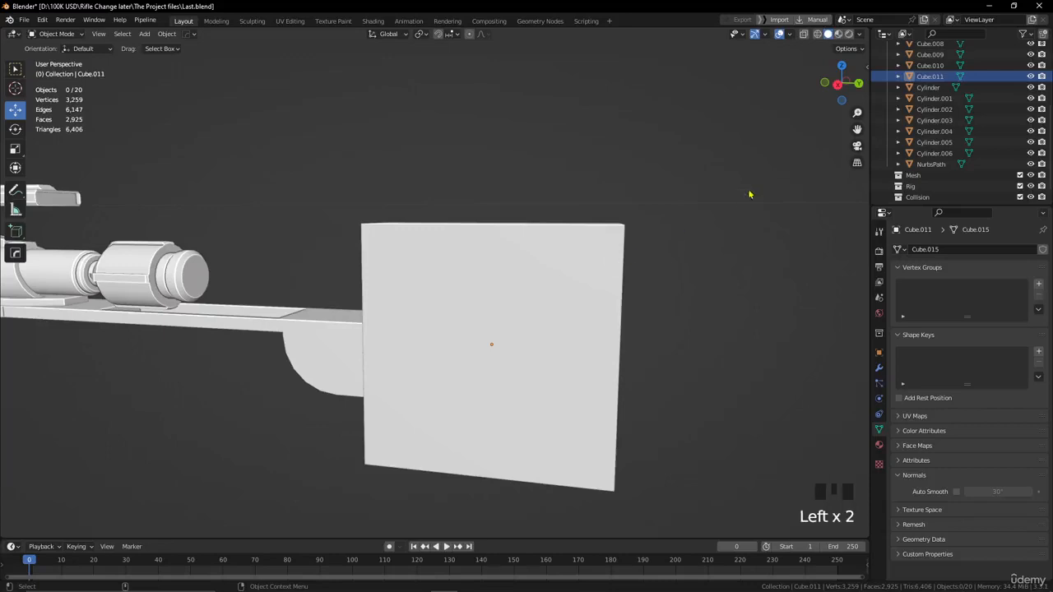
{"action": "left_click", "coordinate": [1030, 76]}
{"action": "left_click", "coordinate": [1030, 76]}
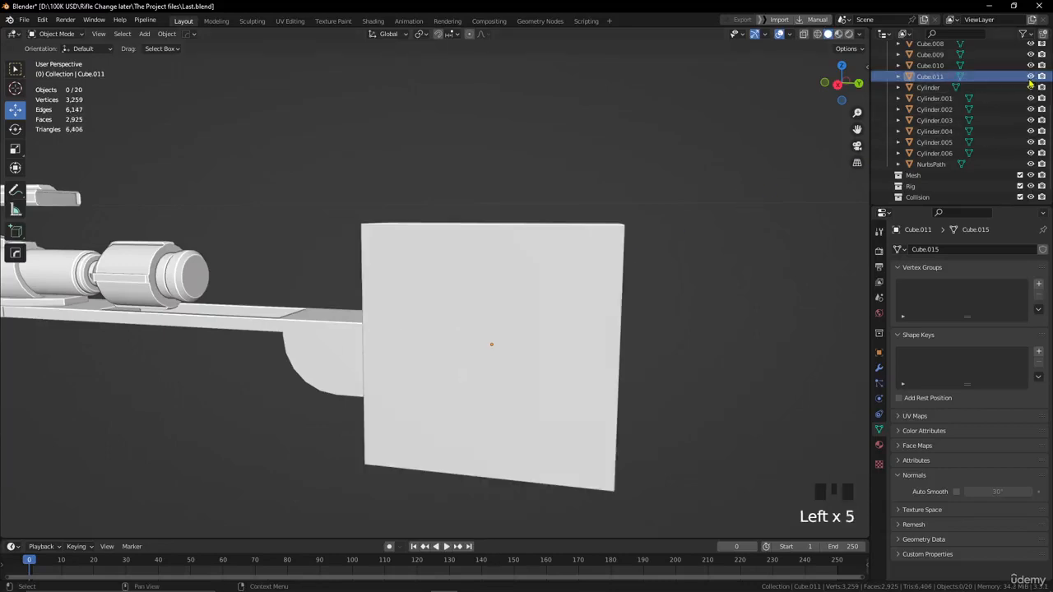
{"action": "left_click", "coordinate": [1030, 78]}
{"action": "left_click", "coordinate": [1030, 77]}
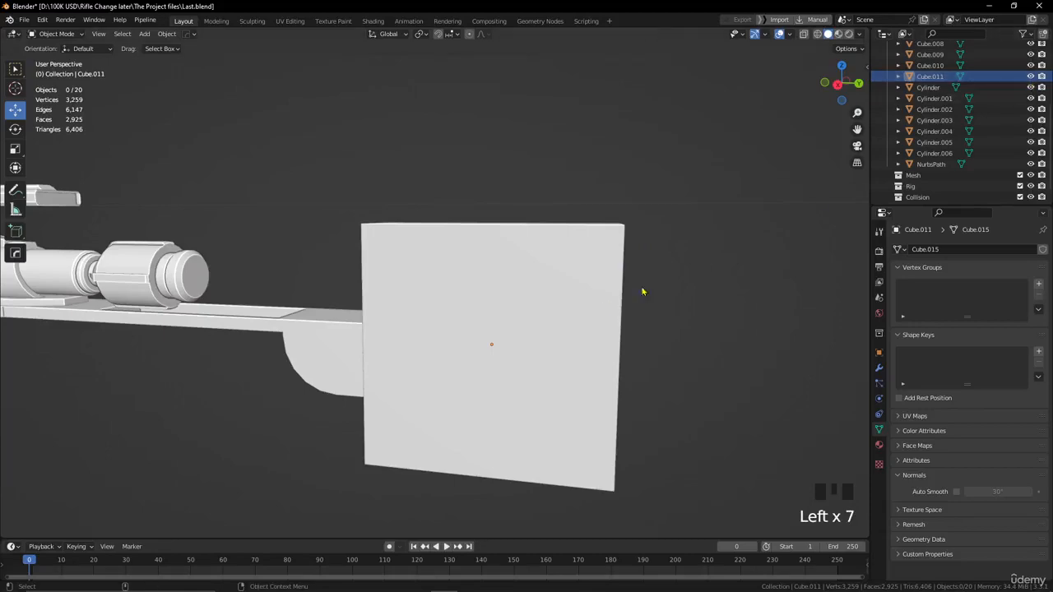
Turn on X-ray display in the right orthographic view and apply the narrowed cube's rotation and scale.
{"action": "mouse_move", "coordinate": [642, 291]}
{"action": "left_mouse_down", "text": "alt"}
{"action": "mouse_move", "coordinate": [616, 292]}
{"action": "mouse_move", "coordinate": [705, 256]}
{"action": "mouse_move", "coordinate": [494, 329]}
{"action": "mouse_move", "coordinate": [425, 388]}
{"action": "mouse_move", "coordinate": [595, 313]}
{"action": "mouse_move", "coordinate": [633, 279]}
{"action": "left_mouse_up", "text": "alt"}
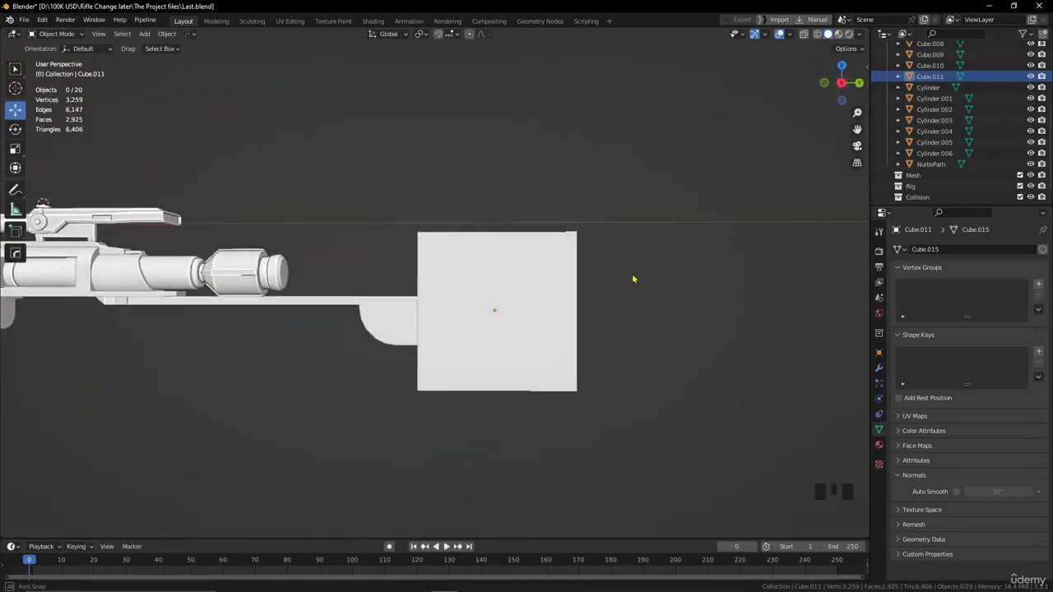
{"action": "left_click", "coordinate": [546, 308]}
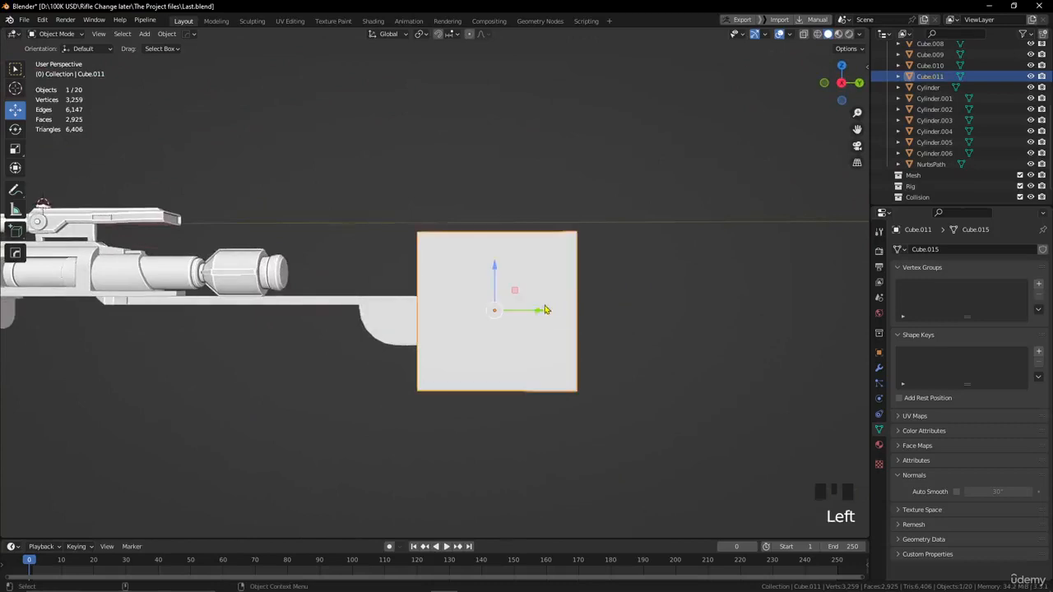
{"action": "key", "text": "KP_3"}
{"action": "scroll", "coordinate": [581, 301], "scroll_direction": "up", "scroll_amount": 4}
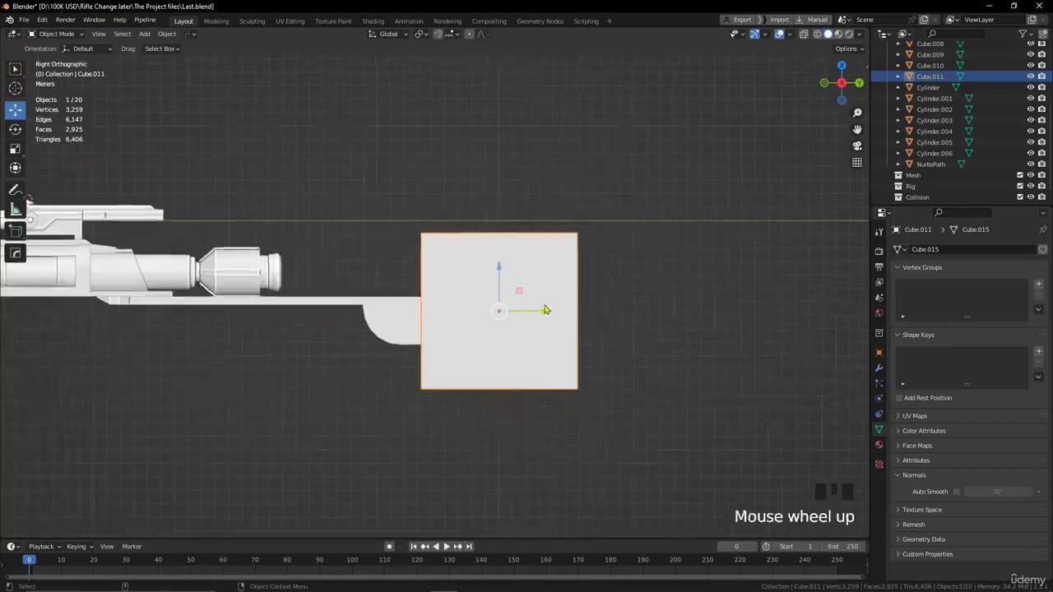
{"action": "scroll", "coordinate": [630, 297], "scroll_direction": "down", "scroll_amount": 2}
{"action": "middle_click_drag", "start_coordinate": [671, 285], "coordinate": [629, 274], "text": "alt"}
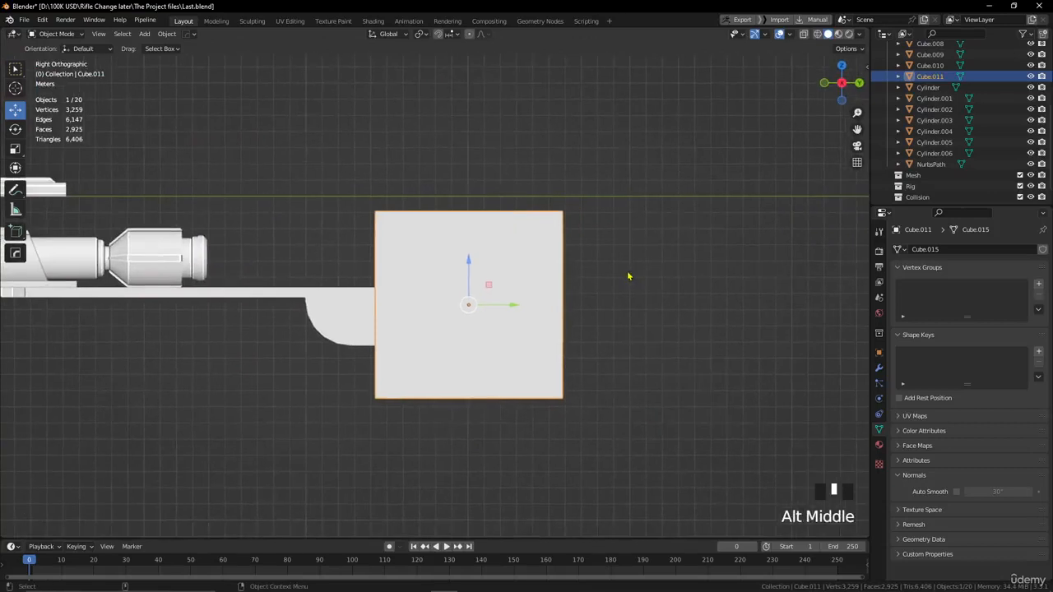
{"action": "left_click", "coordinate": [803, 34]}
{"action": "scroll", "coordinate": [617, 232], "scroll_direction": "up", "scroll_amount": 1}
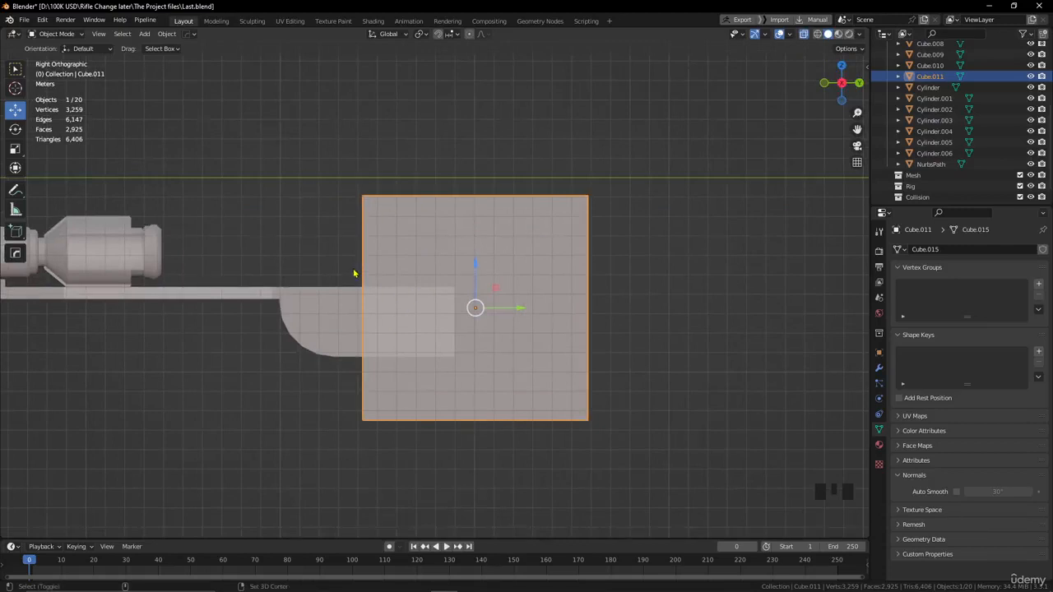
{"action": "left_click", "coordinate": [167, 34]}
{"action": "mouse_move", "coordinate": [198, 92]}
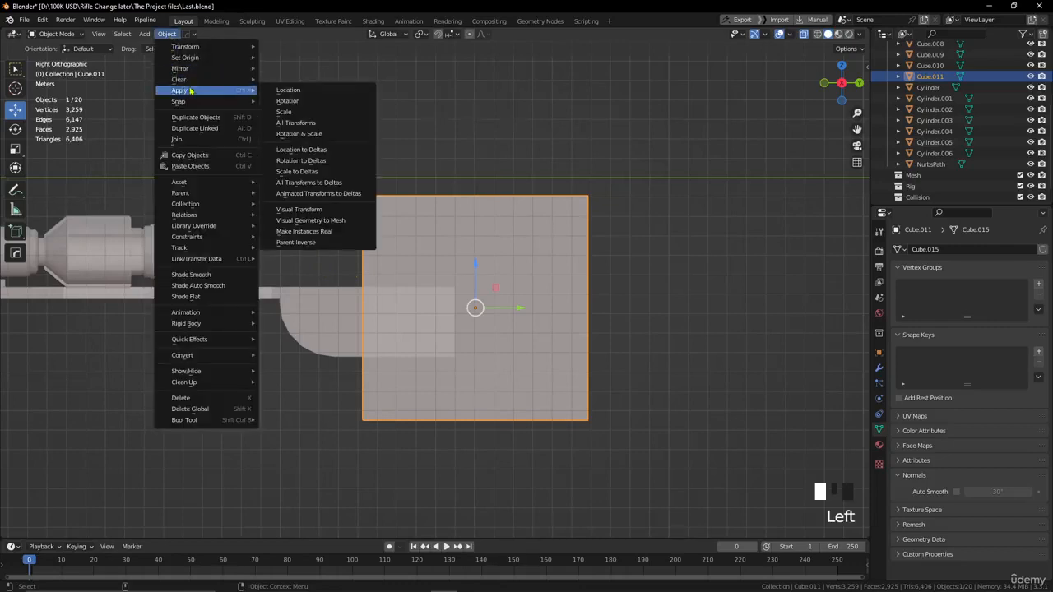
{"action": "left_click", "coordinate": [313, 135]}
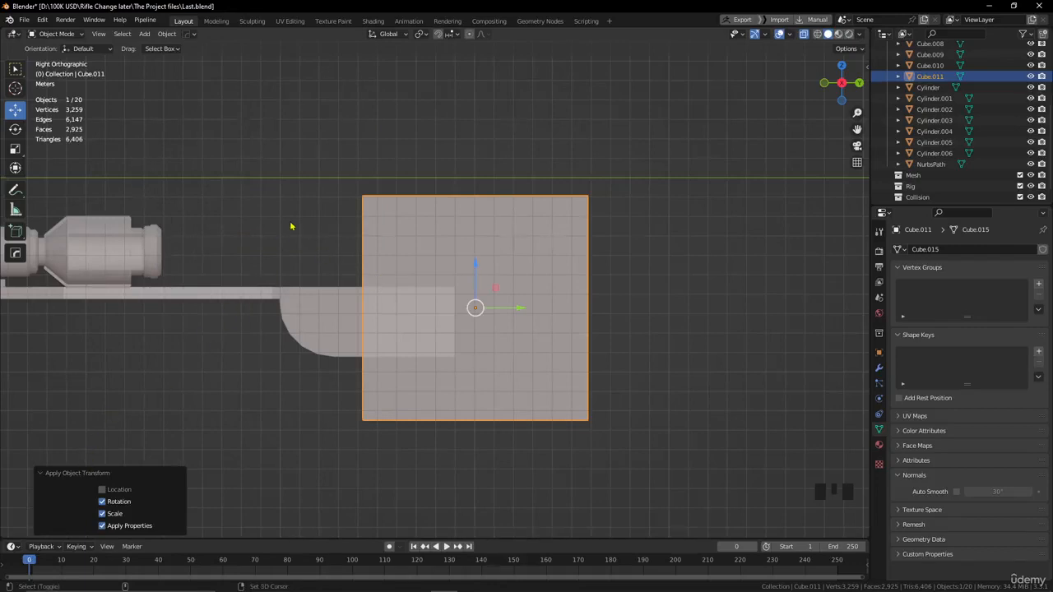
Cut a rectangular notch around the stock block out of the cube, using the Difference cut with the Rectangle type.
{"action": "key", "text": "shift+ctrl+x"}
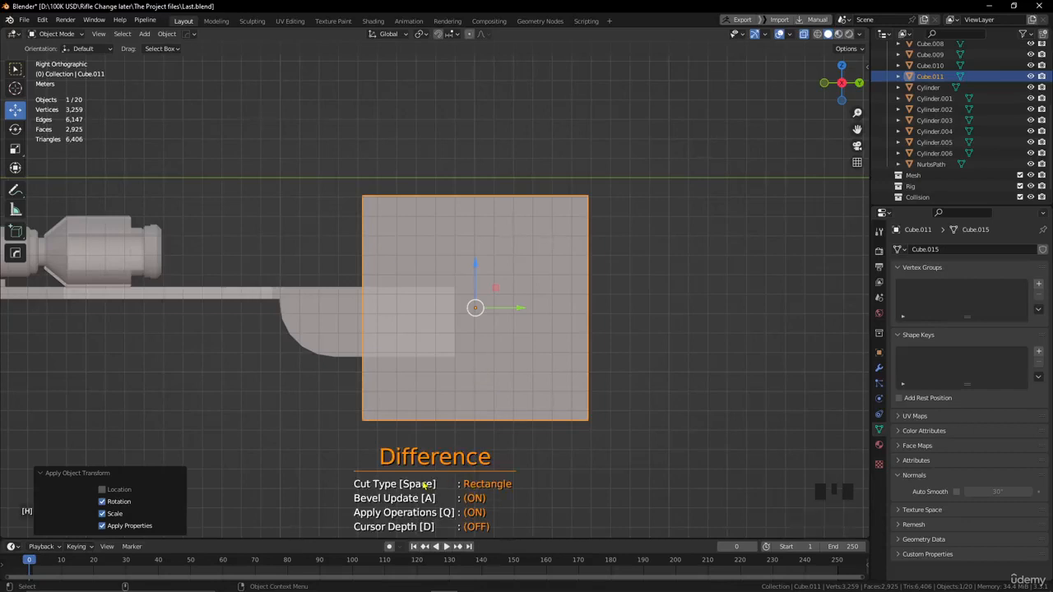
{"action": "key", "text": "space"}
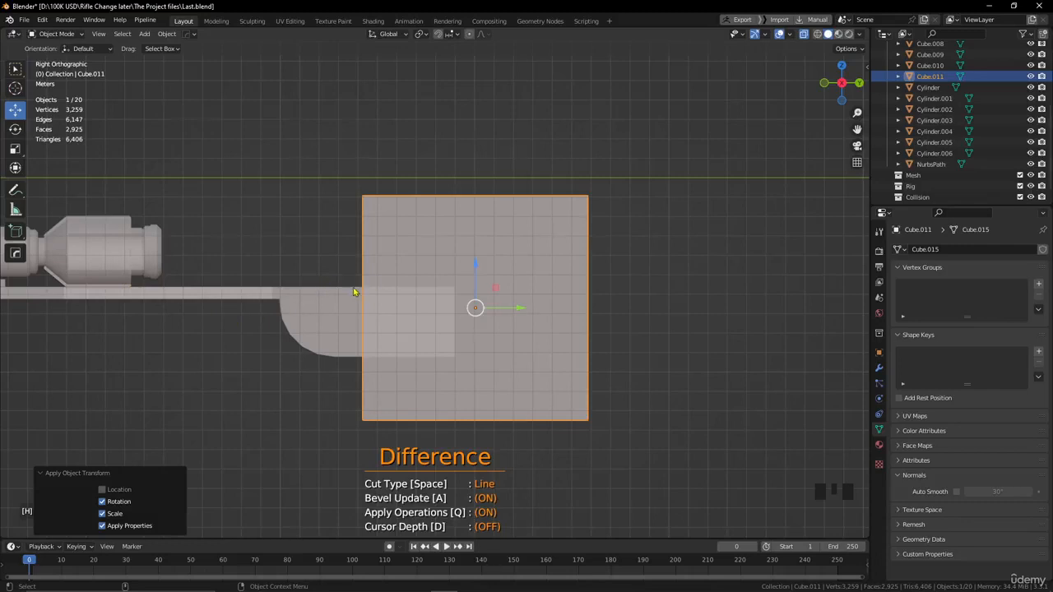
{"action": "key", "text": "space"}
{"action": "key", "text": "space"}
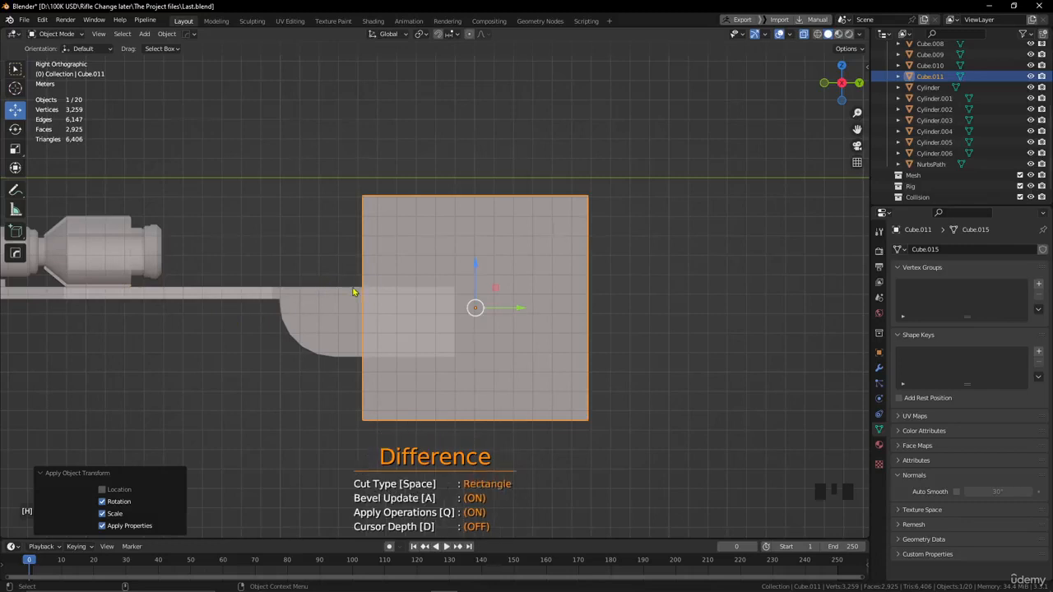
{"action": "mouse_move", "coordinate": [353, 291]}
{"action": "left_mouse_down"}
{"action": "mouse_move", "coordinate": [463, 348]}
{"action": "mouse_move", "coordinate": [460, 360]}
{"action": "mouse_move", "coordinate": [499, 362]}
{"action": "left_mouse_up"}
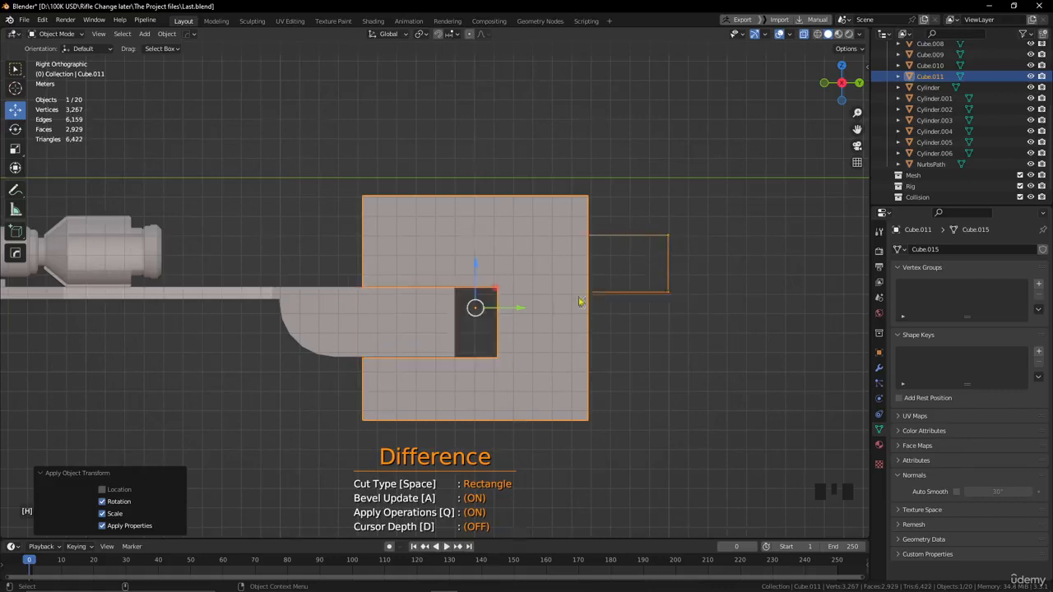
Split the cube's lower front portion below the notch into a separate piece with a stepped, angled Line cut in Rebool mode.
{"action": "key", "text": "ctrl+shift+x"}
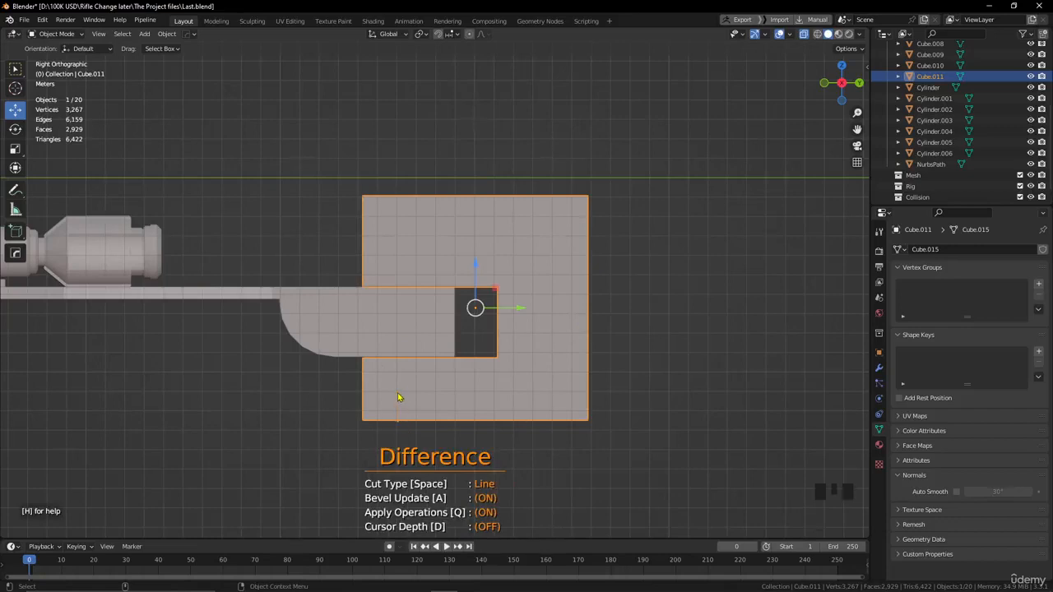
{"action": "left_click_drag", "start_coordinate": [398, 397], "coordinate": [457, 397]}
{"action": "left_click_drag", "start_coordinate": [455, 397], "coordinate": [462, 393]}
{"action": "left_click", "coordinate": [461, 393]}
{"action": "left_click", "coordinate": [484, 385]}
{"action": "left_click", "coordinate": [483, 338]}
{"action": "left_click", "coordinate": [317, 354]}
{"action": "left_click", "coordinate": [315, 422]}
{"action": "left_click", "coordinate": [352, 447]}
{"action": "key", "text": "shift"}
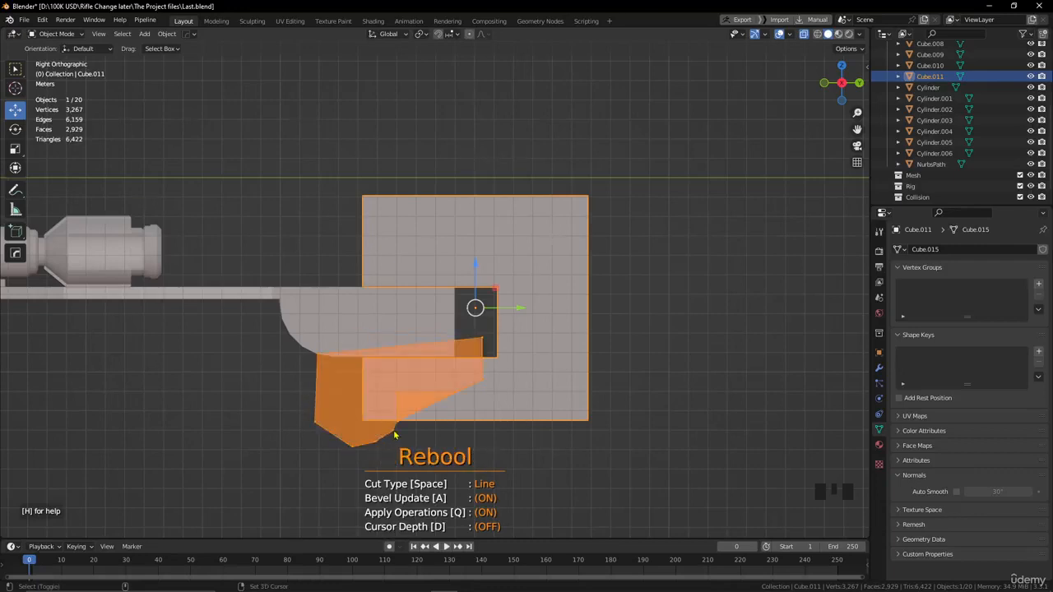
{"action": "key", "text": "shift+space"}
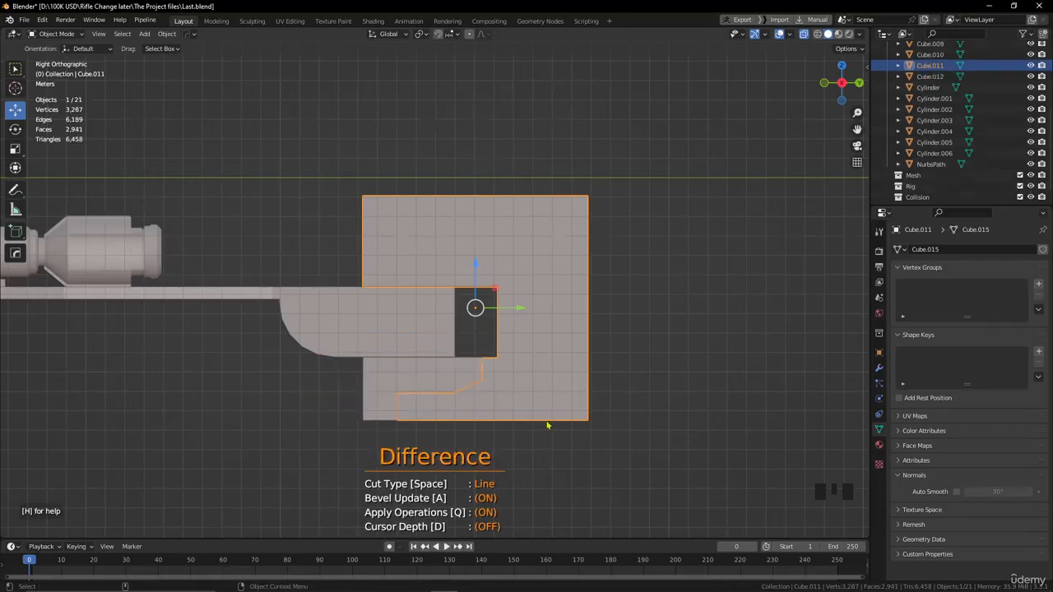
{"action": "right_click", "coordinate": [646, 418]}
{"action": "left_click", "coordinate": [648, 417]}
Set the origin of the split-off lower front piece to its geometry.
{"action": "left_click_drag", "start_coordinate": [537, 428], "coordinate": [558, 433], "text": "alt"}
{"action": "left_click", "coordinate": [509, 433]}
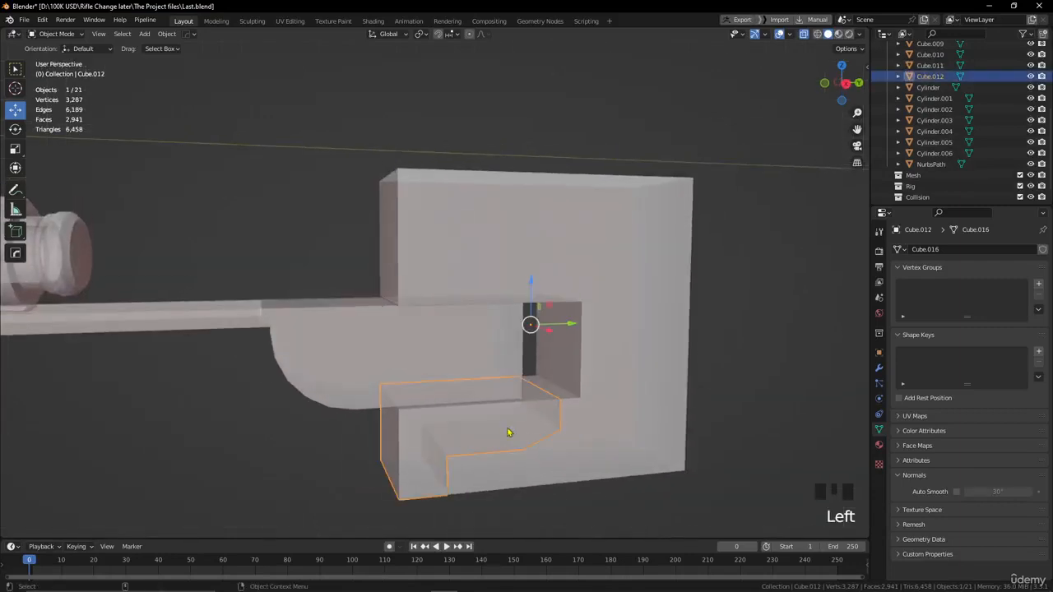
{"action": "left_click_drag", "start_coordinate": [606, 370], "coordinate": [580, 363], "text": "alt"}
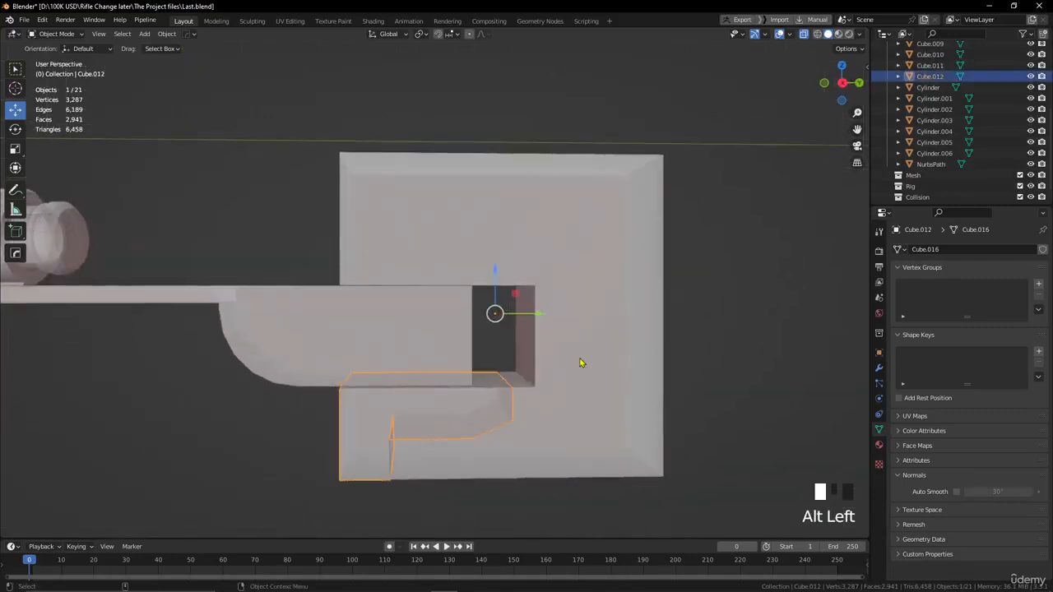
{"action": "left_click", "coordinate": [166, 34]}
{"action": "mouse_move", "coordinate": [197, 59]}
{"action": "left_click", "coordinate": [318, 70]}
{"action": "left_click_drag", "start_coordinate": [374, 213], "coordinate": [438, 405], "text": "alt"}
Narrow the lower front piece slightly by scaling it along X.
{"action": "left_click", "coordinate": [15, 148]}
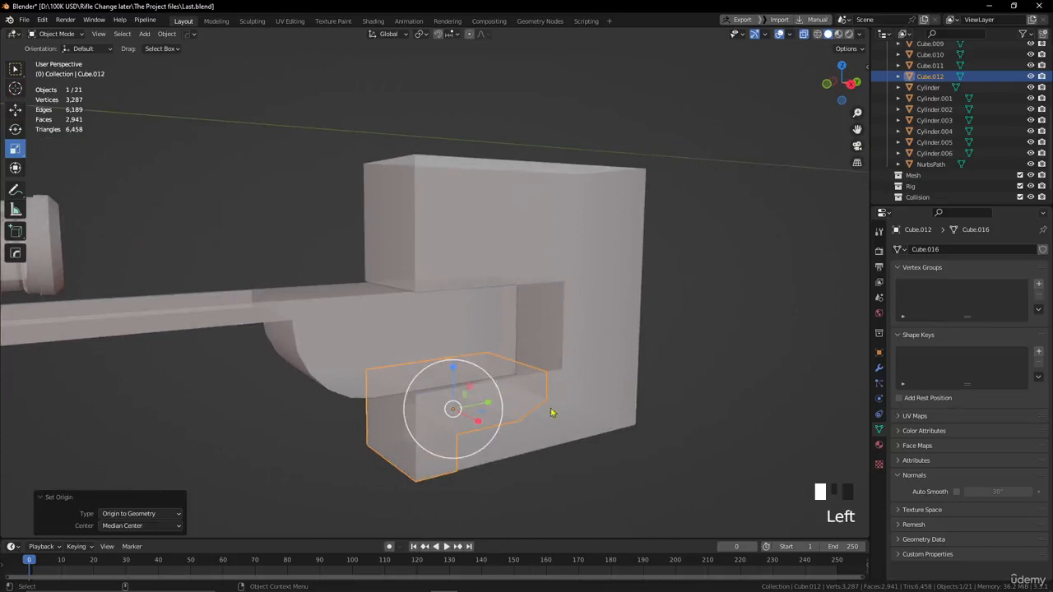
{"action": "left_click", "coordinate": [481, 424]}
{"action": "mouse_move", "coordinate": [481, 424]}
{"action": "left_mouse_down"}
{"action": "mouse_move", "coordinate": [466, 427]}
{"action": "mouse_move", "coordinate": [473, 419]}
{"action": "left_mouse_up"}
{"action": "left_click", "coordinate": [544, 480]}
{"action": "left_click_drag", "start_coordinate": [547, 479], "coordinate": [553, 453], "text": "alt"}
Split a shallow strip with angled ends off the main body's rear edge, using a Line cut in Rebool mode from the right view.
{"action": "left_click", "coordinate": [527, 390]}
{"action": "key", "text": "KP_3"}
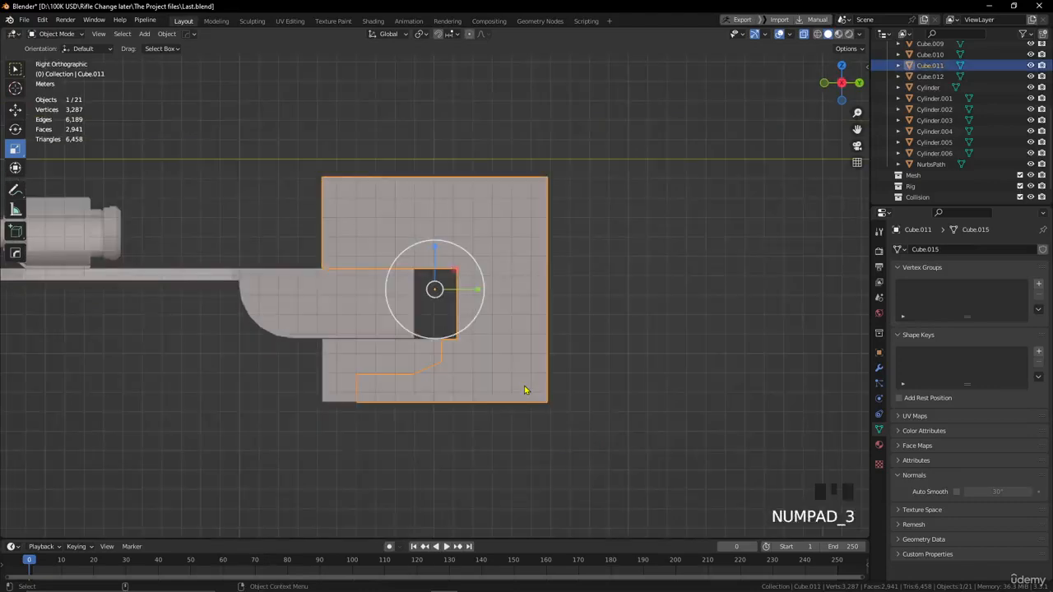
{"action": "key", "text": "ctrl+shift+x"}
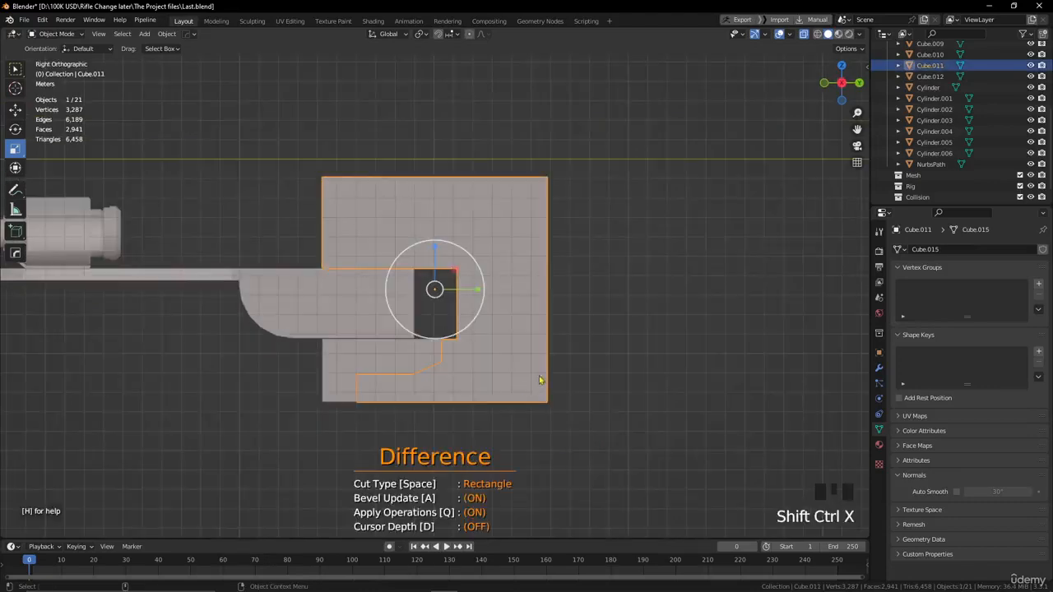
{"action": "scroll", "coordinate": [538, 383], "scroll_direction": "up", "scroll_amount": 1}
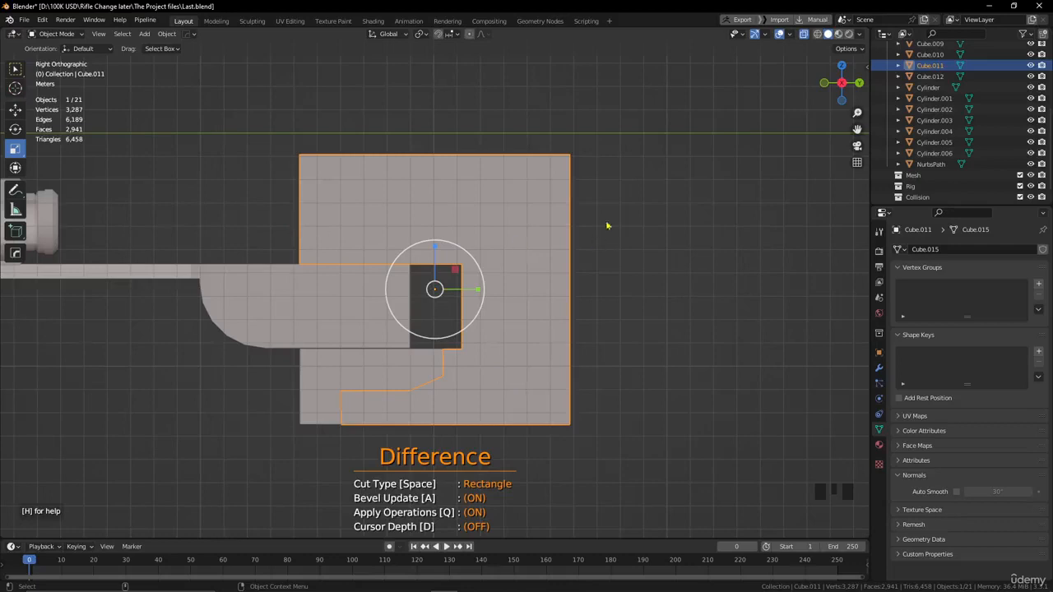
{"action": "key", "text": "space"}
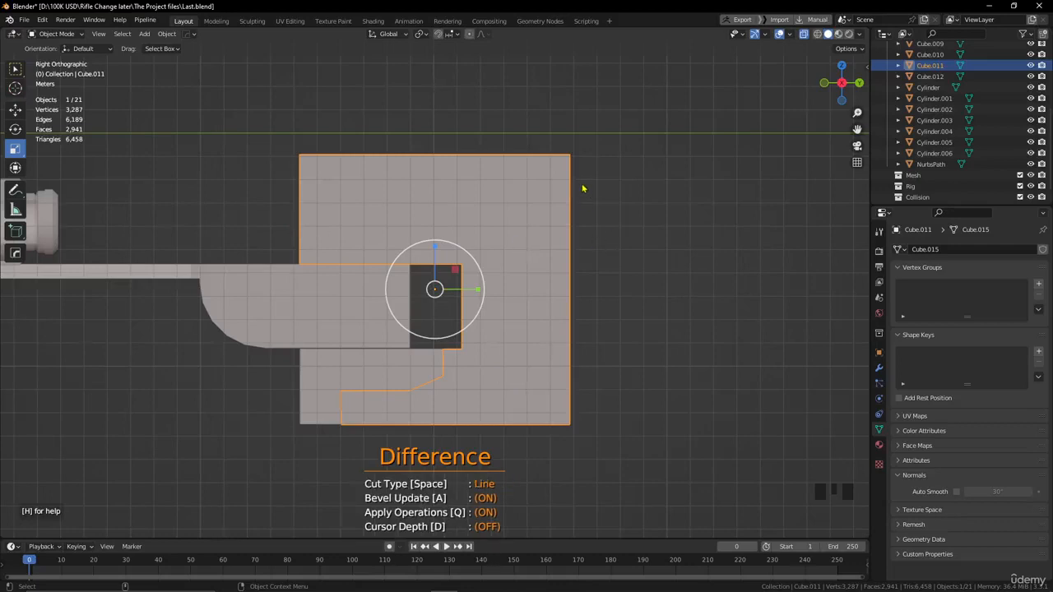
{"action": "mouse_move", "coordinate": [584, 181]}
{"action": "left_mouse_down"}
{"action": "mouse_move", "coordinate": [550, 211]}
{"action": "mouse_move", "coordinate": [551, 374]}
{"action": "left_mouse_up"}
{"action": "mouse_move", "coordinate": [549, 375]}
{"action": "left_mouse_down"}
{"action": "mouse_move", "coordinate": [598, 406]}
{"action": "mouse_move", "coordinate": [625, 197]}
{"action": "mouse_move", "coordinate": [603, 175]}
{"action": "mouse_move", "coordinate": [630, 184]}
{"action": "left_mouse_up"}
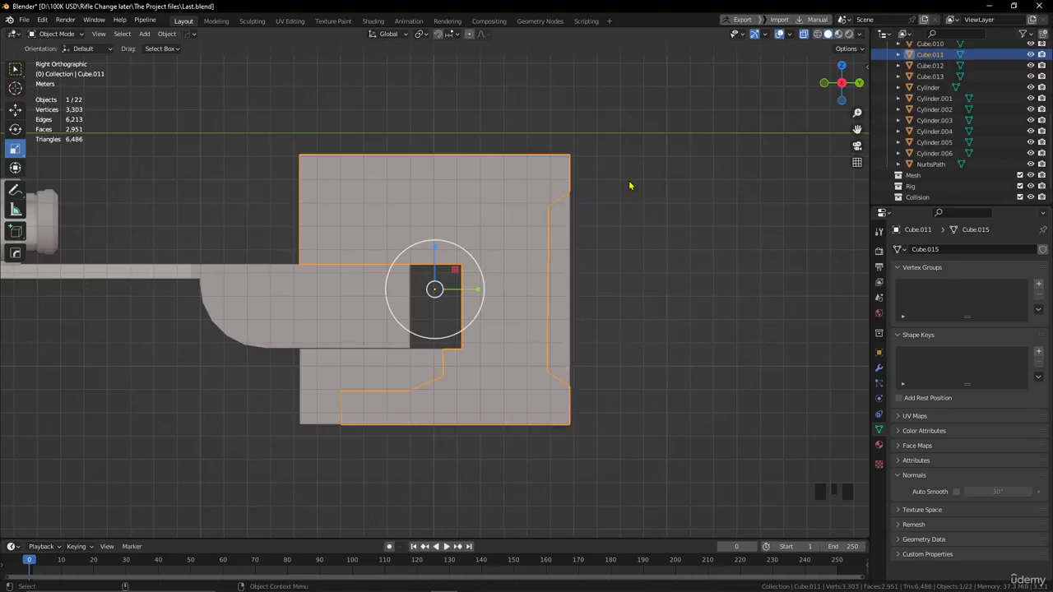
Set the split-off rear strip's origin to its geometry and narrow the strip slightly along X.
{"action": "left_click_drag", "start_coordinate": [628, 242], "coordinate": [545, 322], "text": "alt"}
{"action": "left_click", "coordinate": [449, 330]}
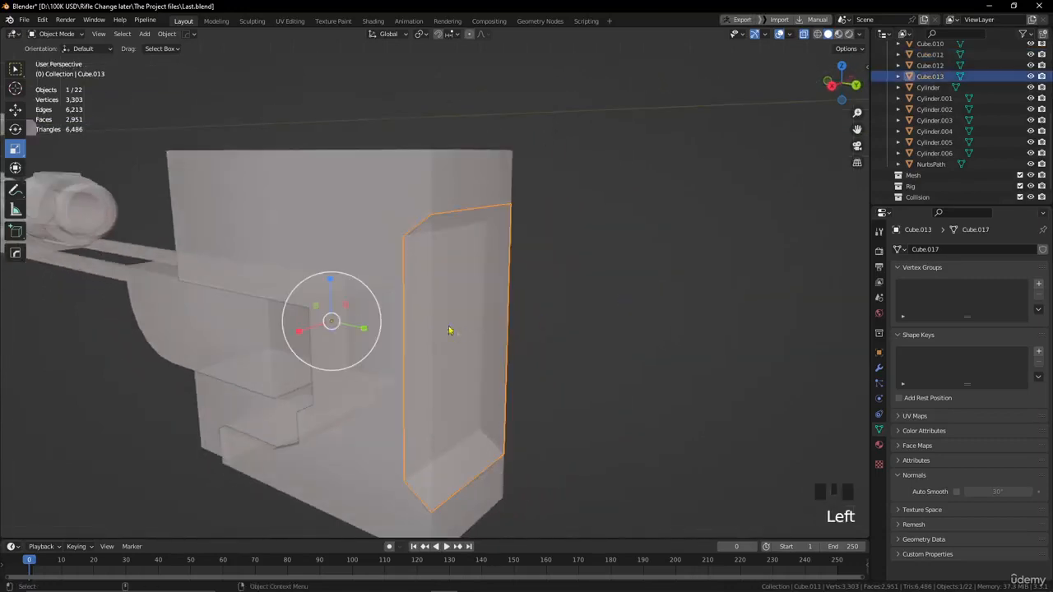
{"action": "left_click", "coordinate": [167, 34]}
{"action": "mouse_move", "coordinate": [188, 57]}
{"action": "left_click", "coordinate": [292, 73]}
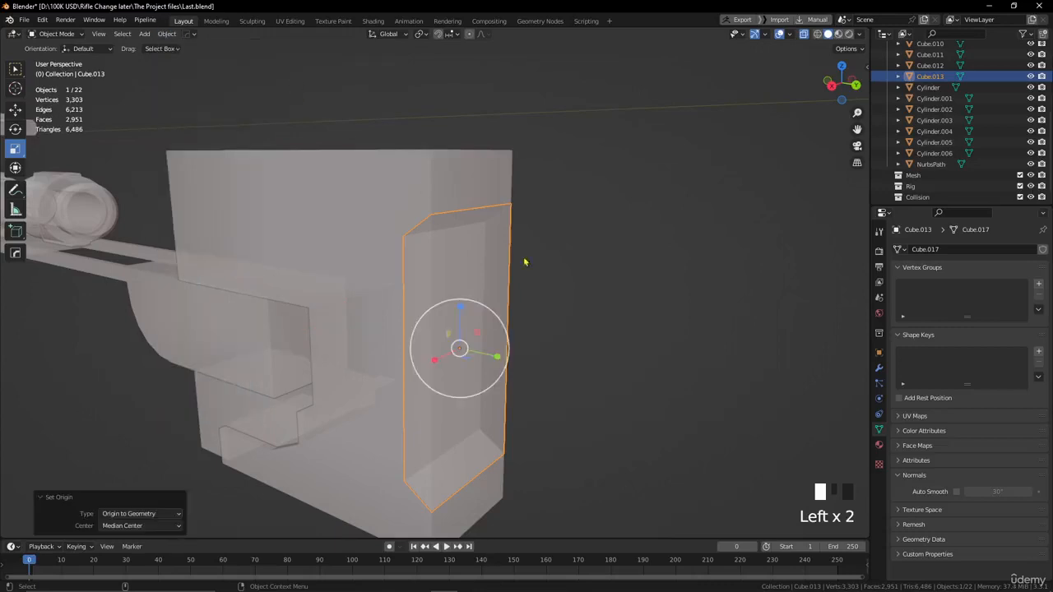
{"action": "left_click_drag", "start_coordinate": [438, 360], "coordinate": [435, 357]}
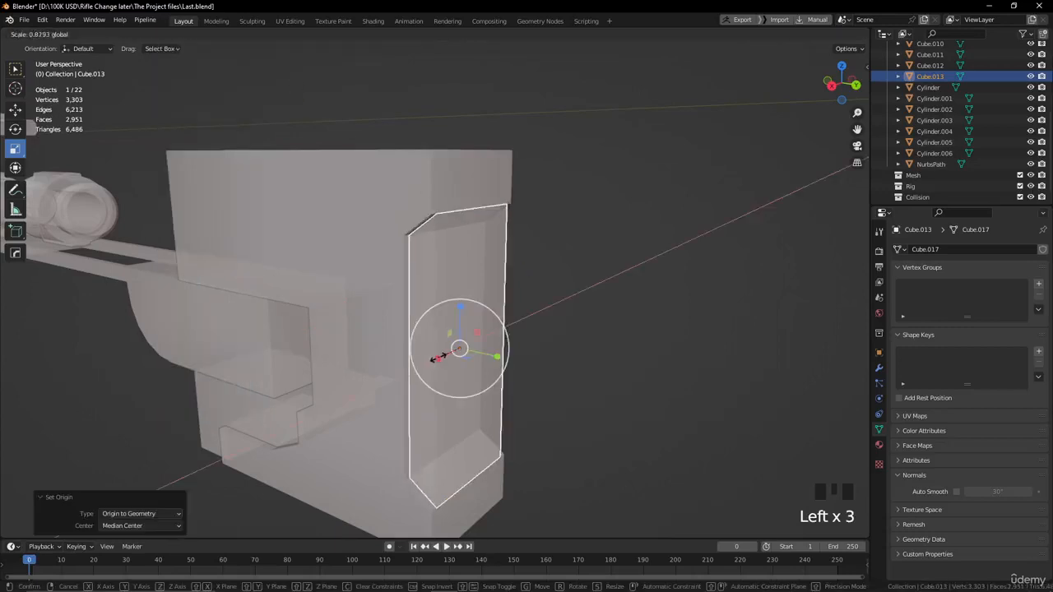
{"action": "left_click", "coordinate": [587, 279]}
Select the main body and turn off X-ray display so the split pieces are shown solid.
{"action": "left_click_drag", "start_coordinate": [588, 280], "coordinate": [526, 247], "text": "alt"}
{"action": "left_click", "coordinate": [526, 247]}
{"action": "key", "text": "KP_3"}
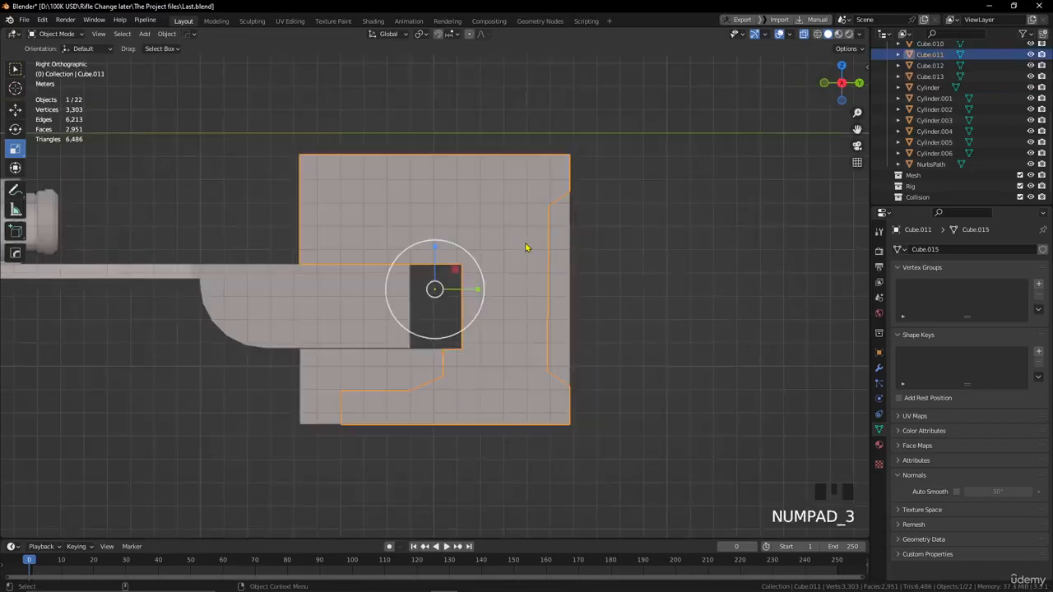
{"action": "key", "text": "ctrl+shift+x"}
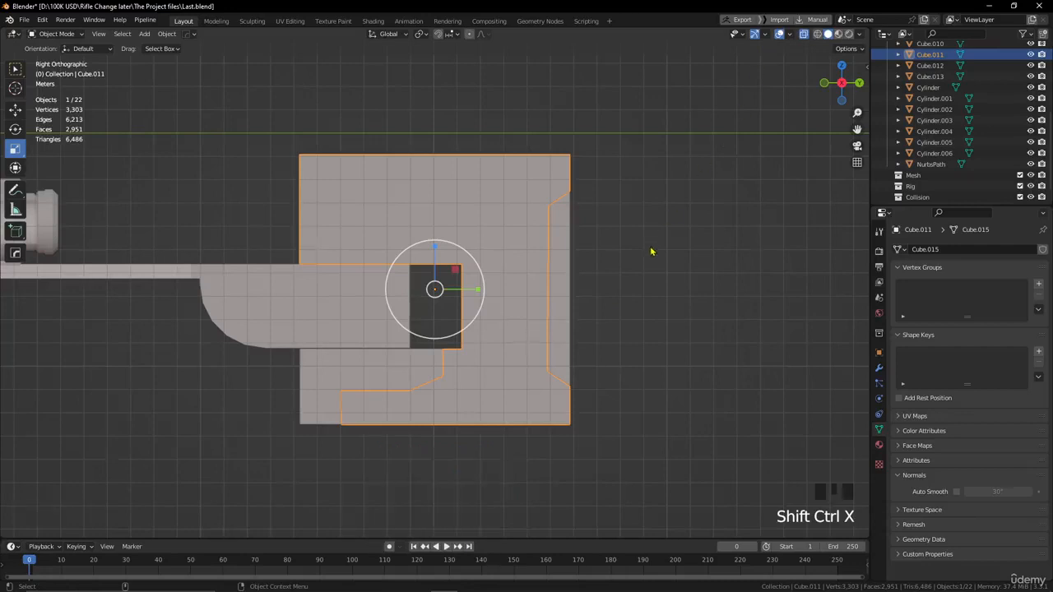
{"action": "left_click", "coordinate": [805, 36]}
{"action": "scroll", "coordinate": [583, 282], "scroll_direction": "down", "scroll_amount": 1}
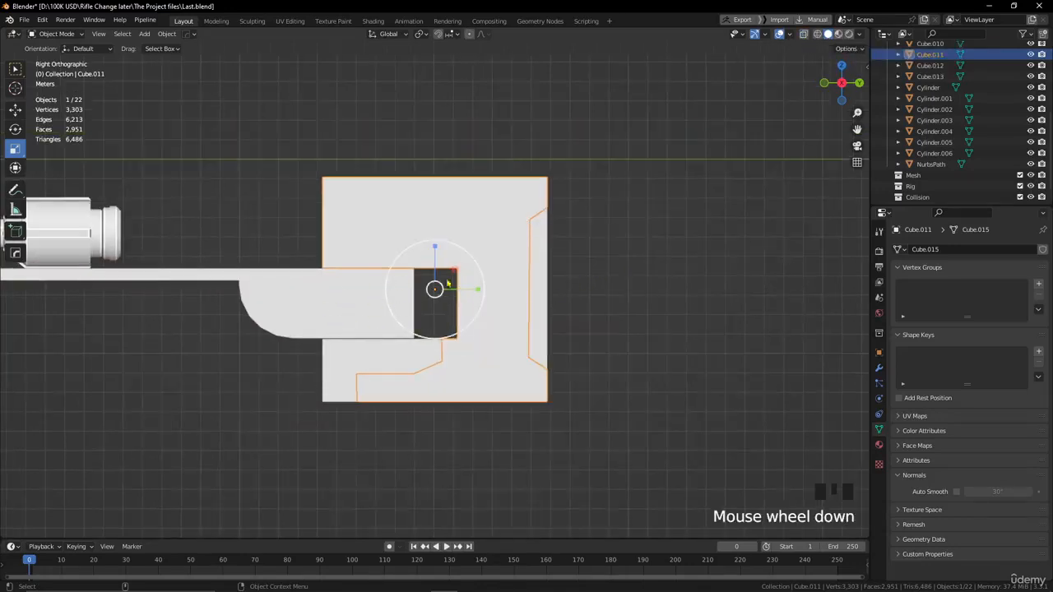
{"action": "scroll", "coordinate": [255, 387], "scroll_direction": "down", "scroll_amount": 1}
{"action": "mouse_move", "coordinate": [261, 370]}
{"action": "left_mouse_down", "text": "alt"}
{"action": "mouse_move", "coordinate": [337, 395]}
{"action": "mouse_move", "coordinate": [288, 403]}
{"action": "mouse_move", "coordinate": [253, 380]}
{"action": "mouse_move", "coordinate": [264, 373]}
{"action": "left_mouse_up", "text": "alt"}
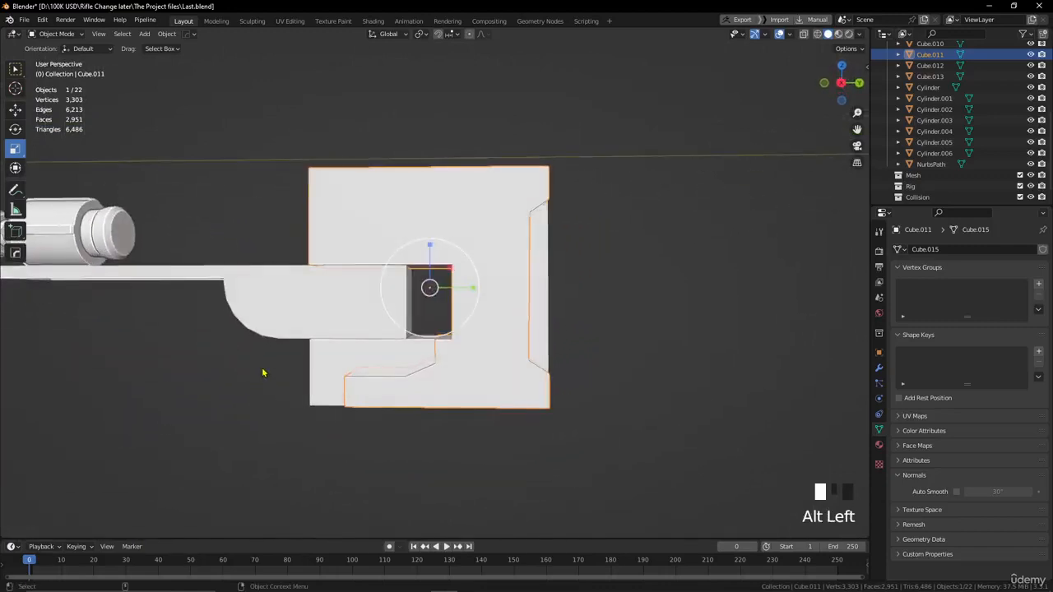
{"action": "left_click", "coordinate": [804, 34]}
{"action": "left_click", "coordinate": [804, 34]}
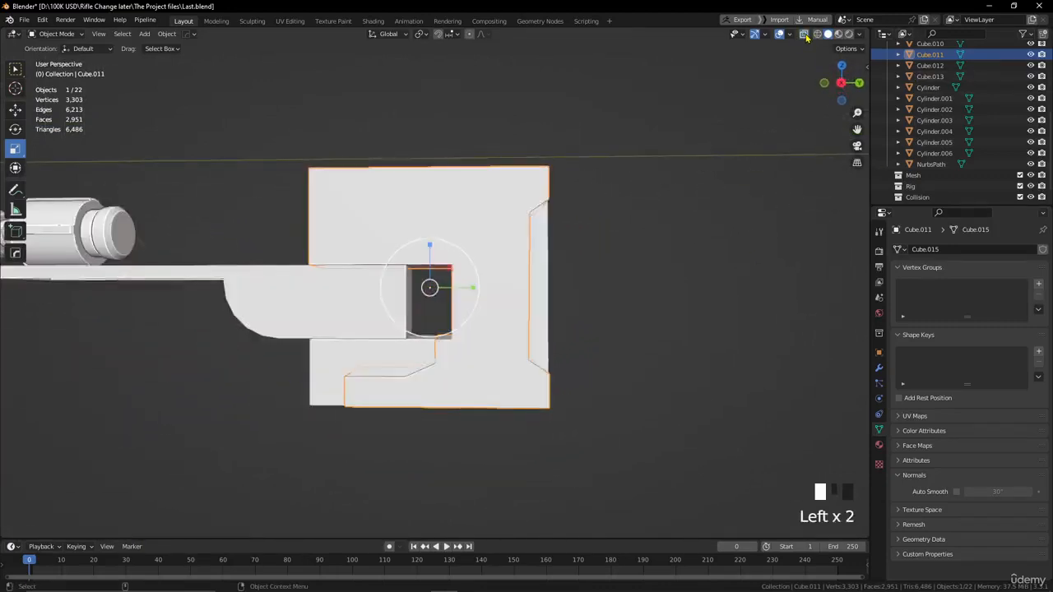
{"action": "scroll", "coordinate": [665, 195], "scroll_direction": "up", "scroll_amount": 1}
{"action": "left_click", "coordinate": [804, 35]}
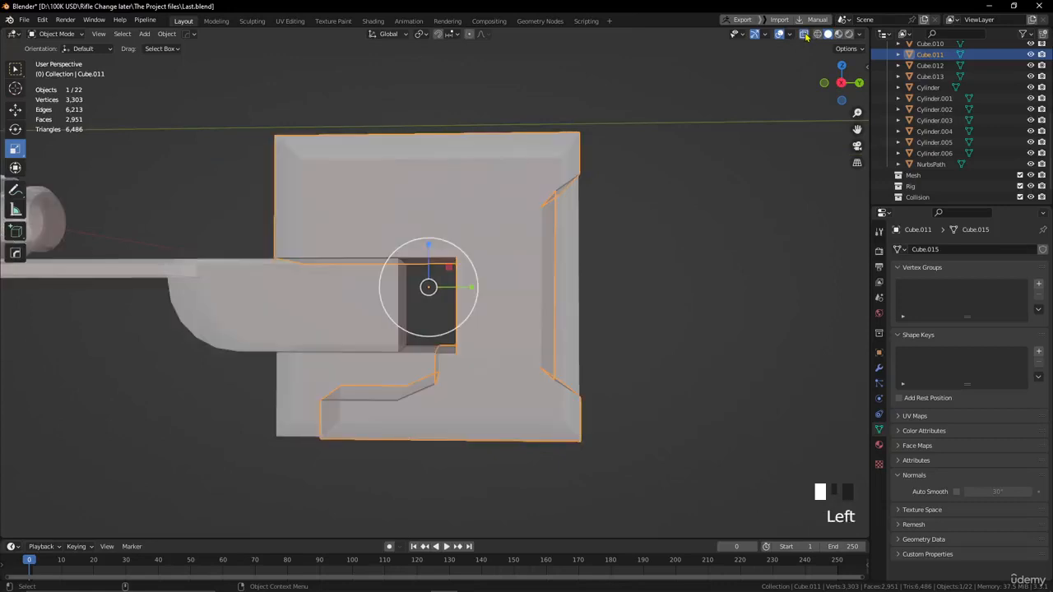
{"action": "left_click", "coordinate": [804, 35]}
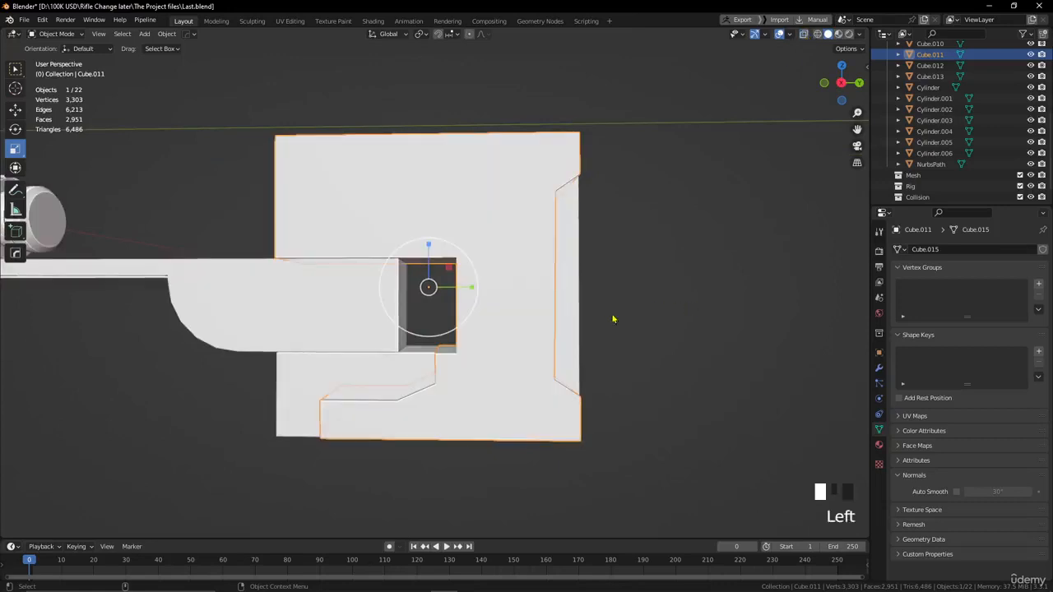
{"action": "left_click_drag", "start_coordinate": [615, 299], "coordinate": [515, 289], "text": "alt"}
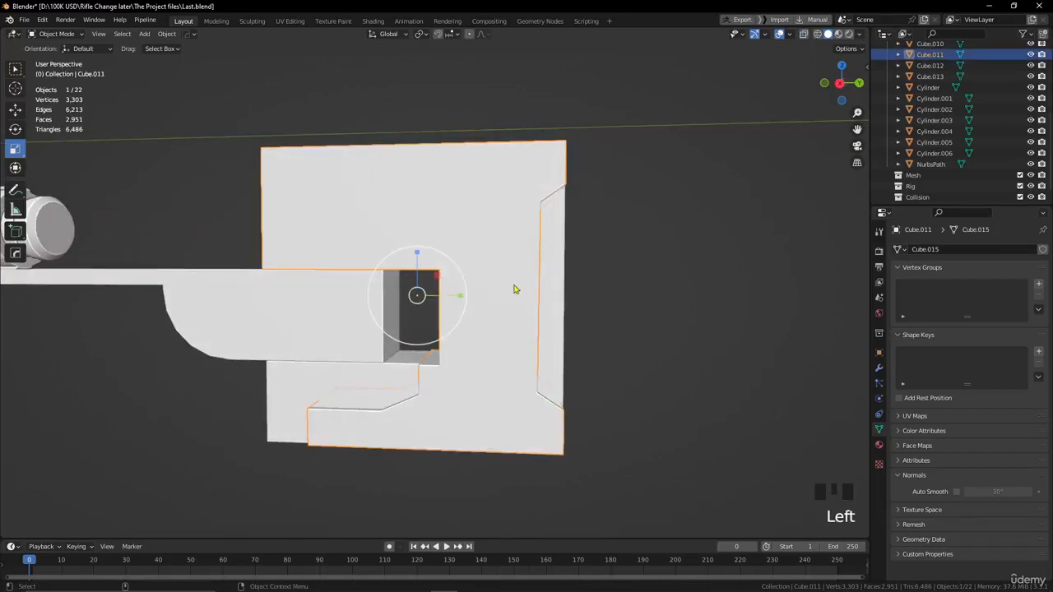
Split a strip with an angled, stepped rear end off the main body's upper front edge, using a Line cut in Rebool mode.
{"action": "key", "text": "KP_3"}
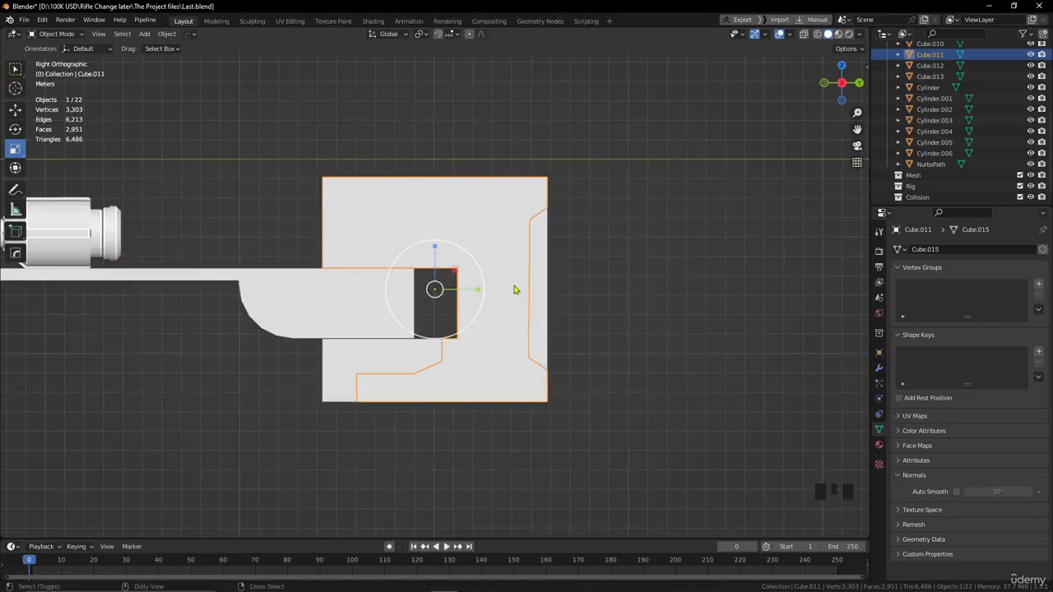
{"action": "key", "text": "ctrl+shift+x"}
{"action": "scroll", "coordinate": [538, 282], "scroll_direction": "up", "scroll_amount": 2}
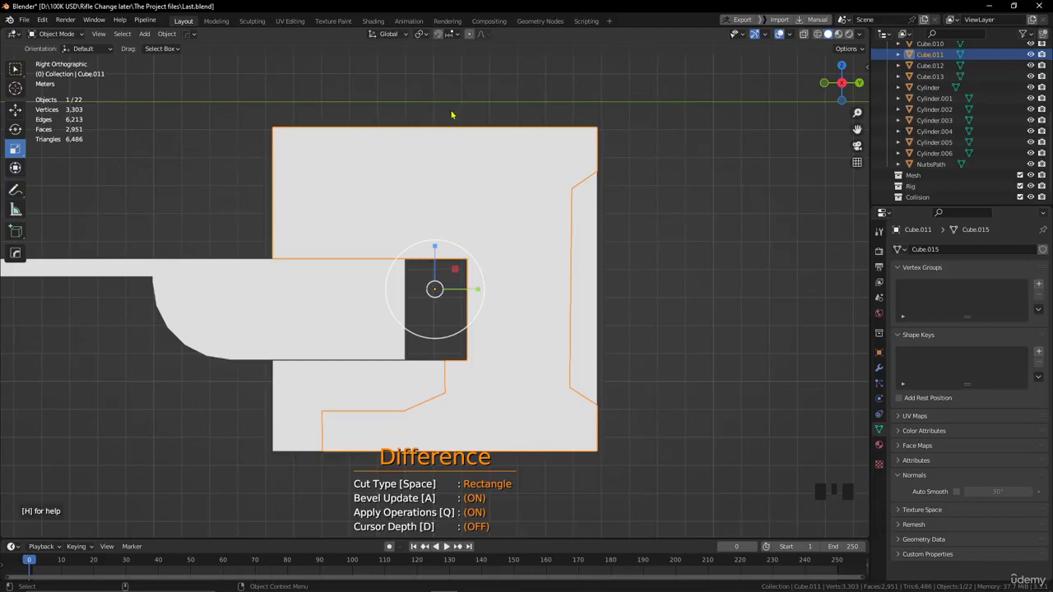
{"action": "key", "text": "space"}
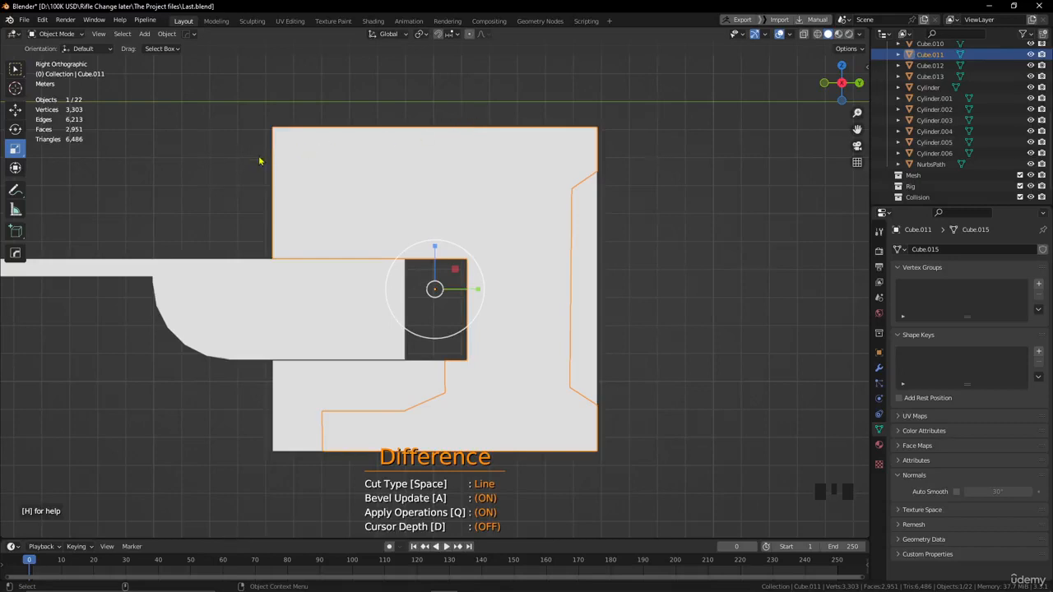
{"action": "left_click_drag", "start_coordinate": [259, 160], "coordinate": [460, 161]}
{"action": "left_click", "coordinate": [459, 158]}
{"action": "left_click", "coordinate": [494, 185]}
{"action": "left_click", "coordinate": [513, 184]}
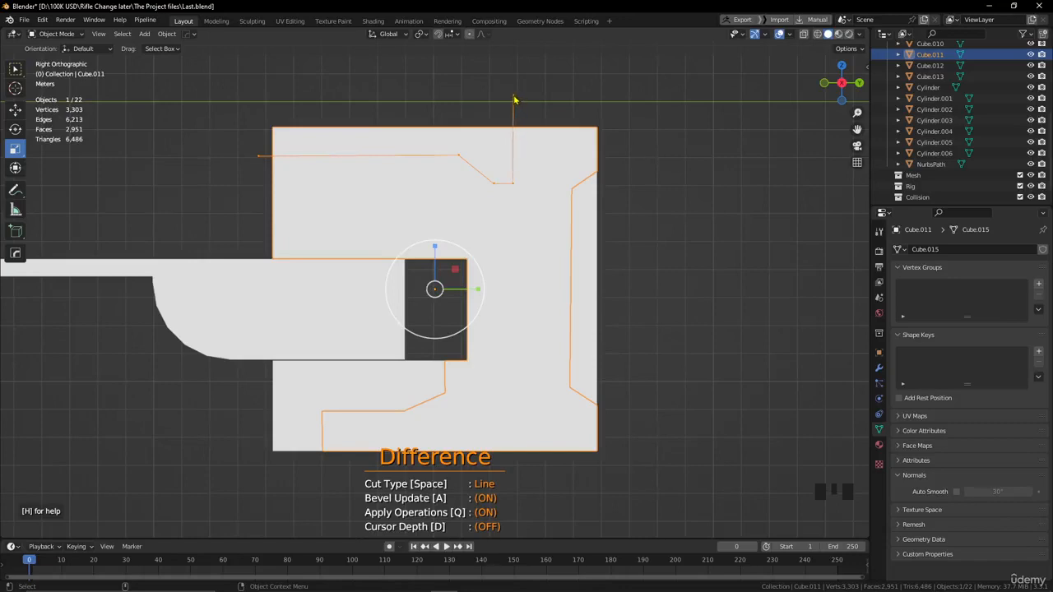
{"action": "left_click", "coordinate": [513, 97]}
{"action": "left_click", "coordinate": [242, 93]}
{"action": "key", "text": "shift+space"}
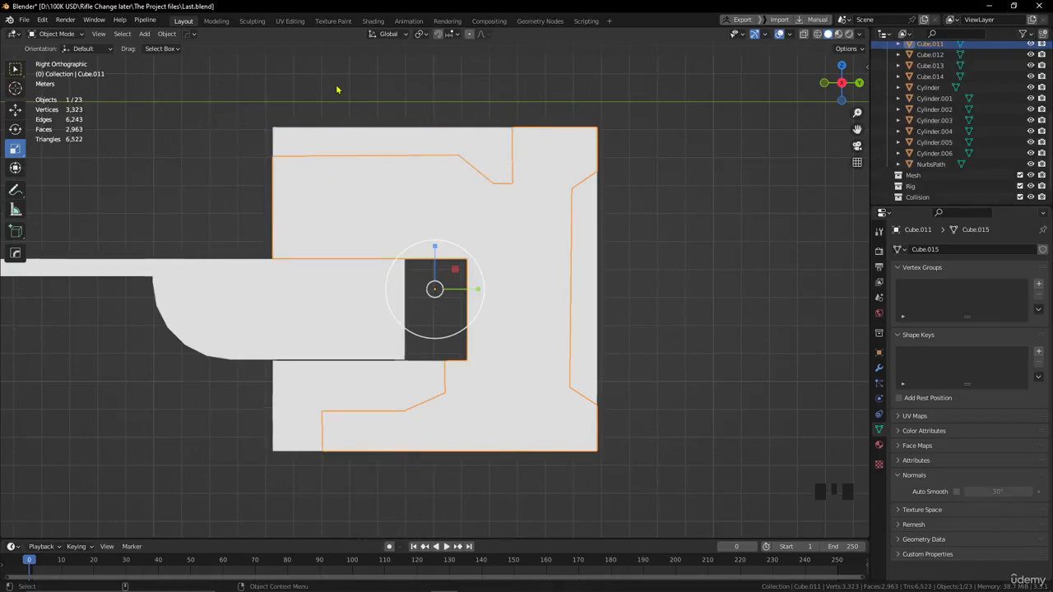
Set the upper front strip's origin to its geometry and adjust its width slightly along X.
{"action": "left_click_drag", "start_coordinate": [369, 120], "coordinate": [399, 143], "text": "alt"}
{"action": "scroll", "coordinate": [399, 143], "scroll_direction": "down", "scroll_amount": 2}
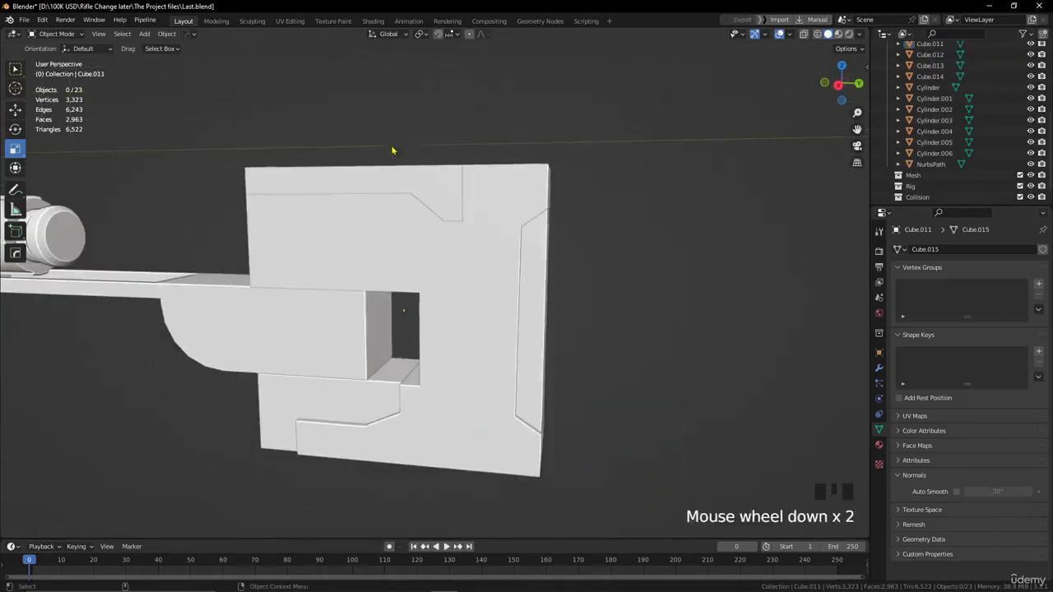
{"action": "left_click", "coordinate": [414, 188]}
{"action": "left_click", "coordinate": [167, 34]}
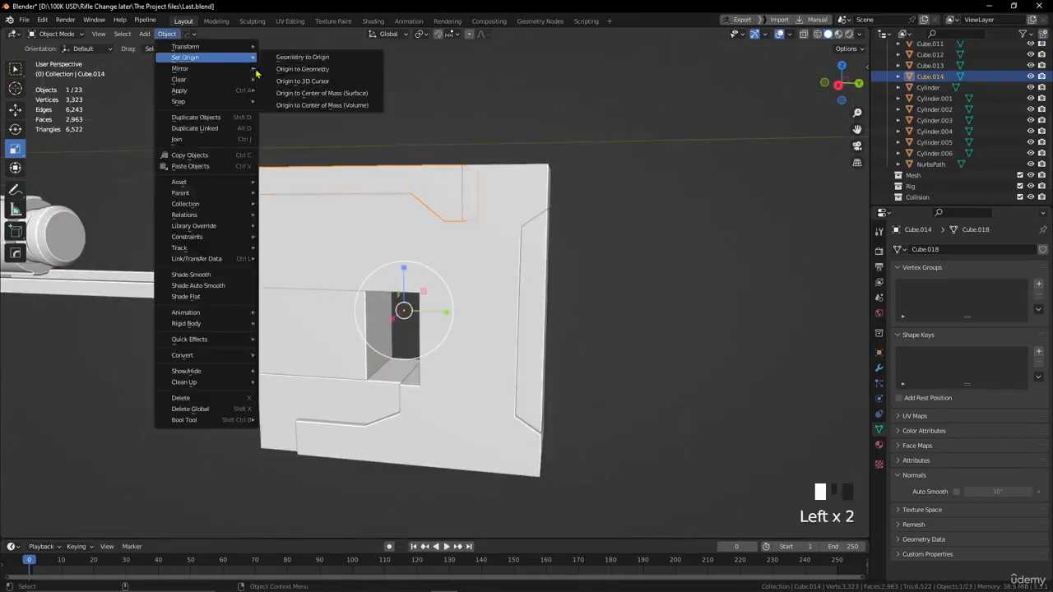
{"action": "left_click", "coordinate": [296, 69]}
{"action": "left_click_drag", "start_coordinate": [296, 205], "coordinate": [327, 234], "text": "alt"}
{"action": "left_click", "coordinate": [461, 156]}
{"action": "left_click_drag", "start_coordinate": [461, 156], "coordinate": [470, 207], "text": "alt"}
Cut a narrow vertical rectangular slot through the main body alongside the rear strip, from the right view.
{"action": "left_click", "coordinate": [468, 210]}
{"action": "key", "text": "KP_3"}
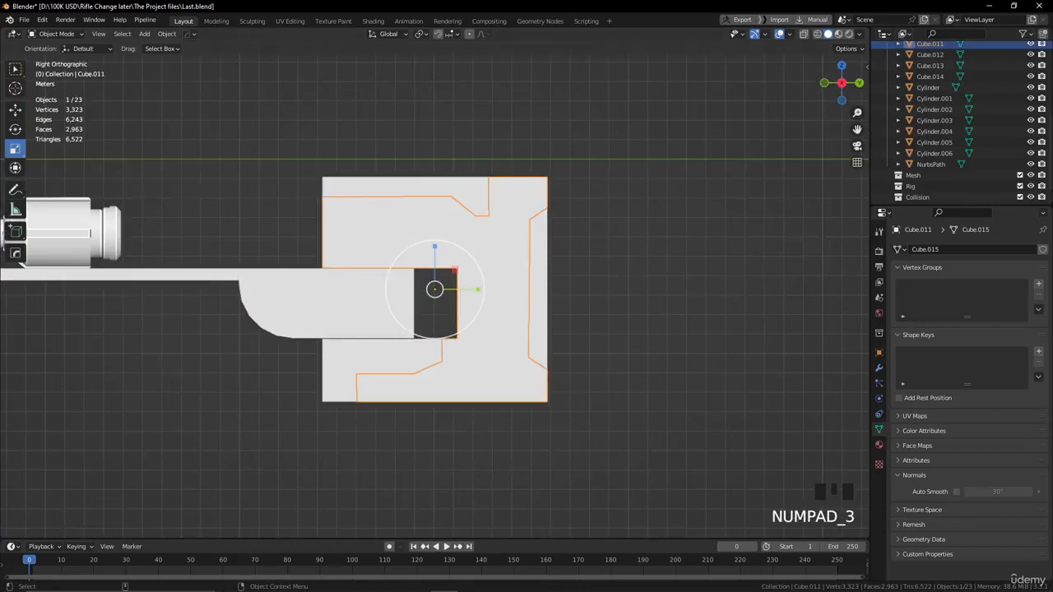
{"action": "key", "text": "ctrl+shift+x"}
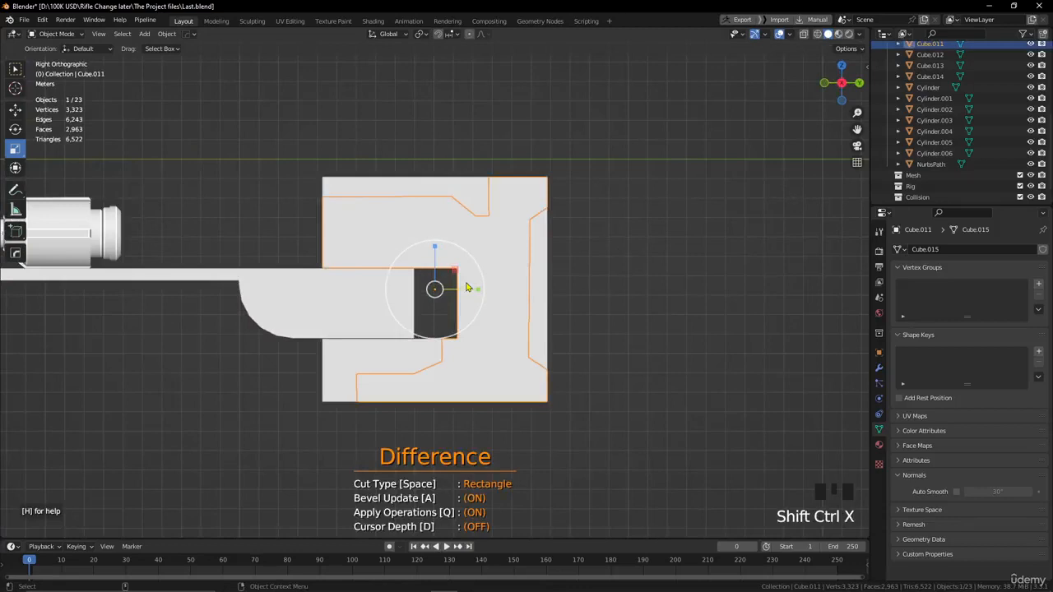
{"action": "key", "text": "space"}
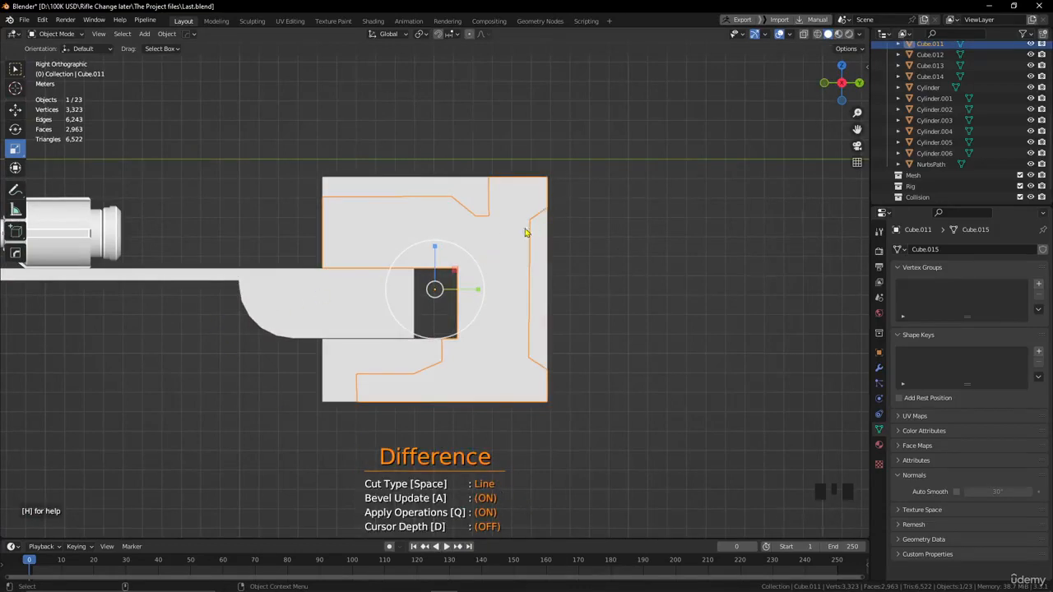
{"action": "key", "text": "space"}
{"action": "key", "text": "space"}
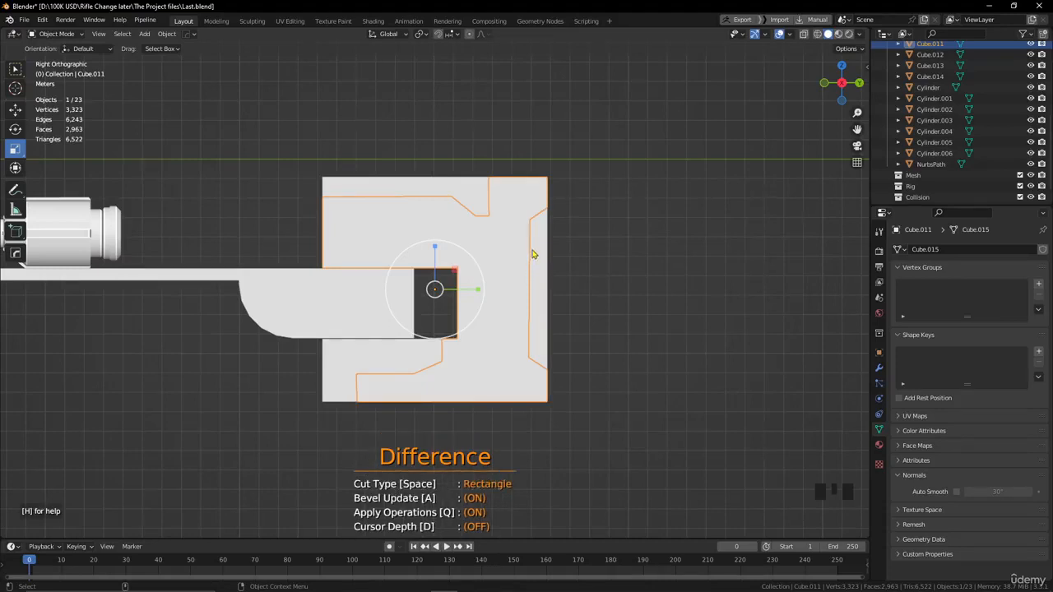
{"action": "left_click_drag", "start_coordinate": [530, 250], "coordinate": [520, 333]}
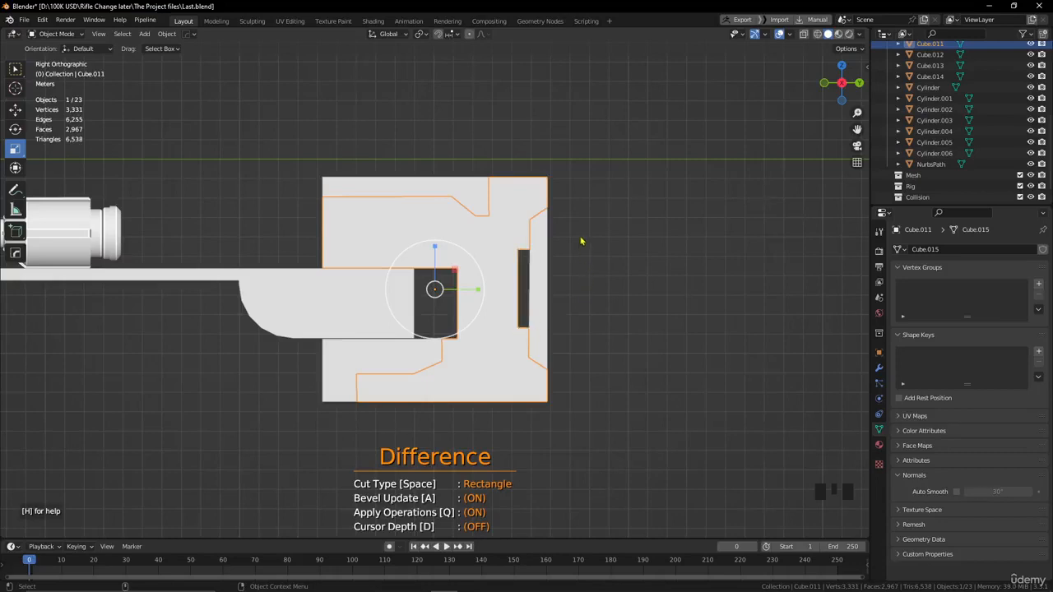
Split the material around the notch off the main body as a separate piece with an angled Line cut in Rebool mode.
{"action": "key", "text": "space"}
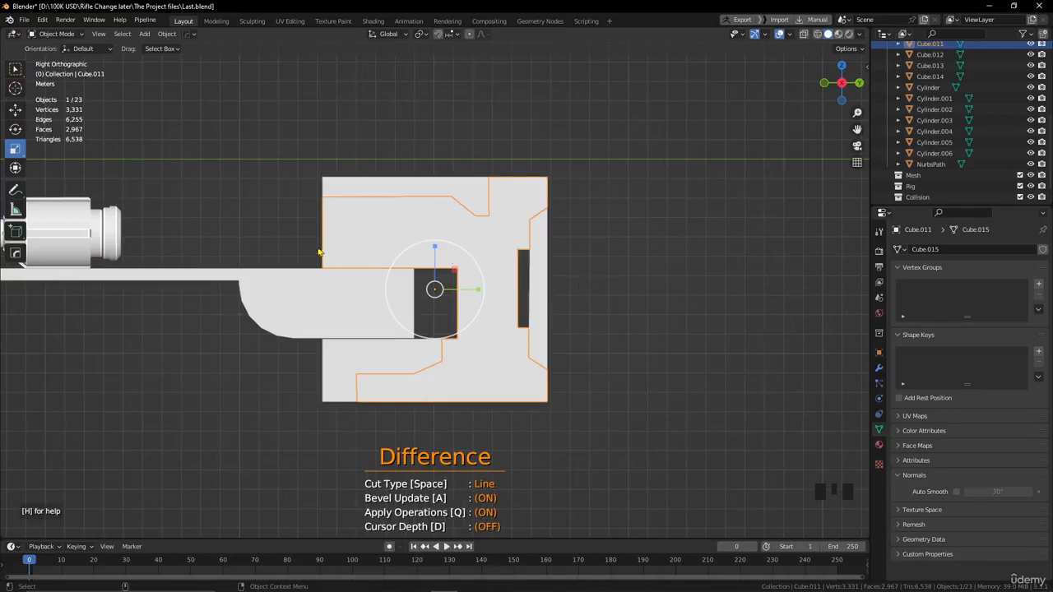
{"action": "left_click_drag", "start_coordinate": [307, 246], "coordinate": [427, 249]}
{"action": "left_click", "coordinate": [430, 246]}
{"action": "left_click", "coordinate": [452, 253]}
{"action": "left_click", "coordinate": [492, 245]}
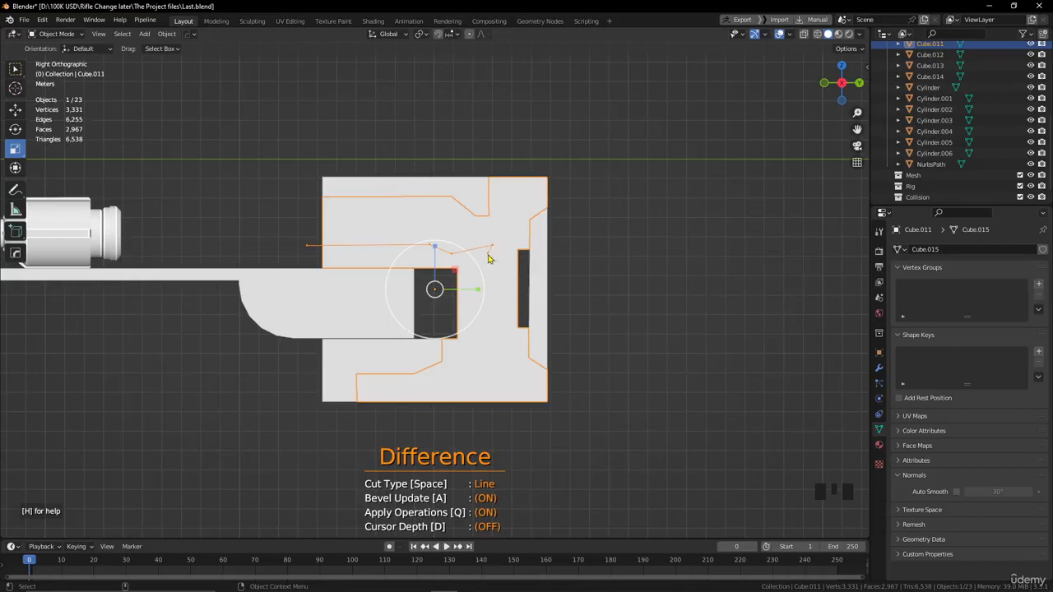
{"action": "left_click", "coordinate": [493, 328]}
{"action": "left_click", "coordinate": [476, 347]}
{"action": "left_click", "coordinate": [397, 349]}
{"action": "left_click", "coordinate": [331, 334]}
{"action": "key", "text": "shift+space"}
{"action": "key", "text": "Escape"}
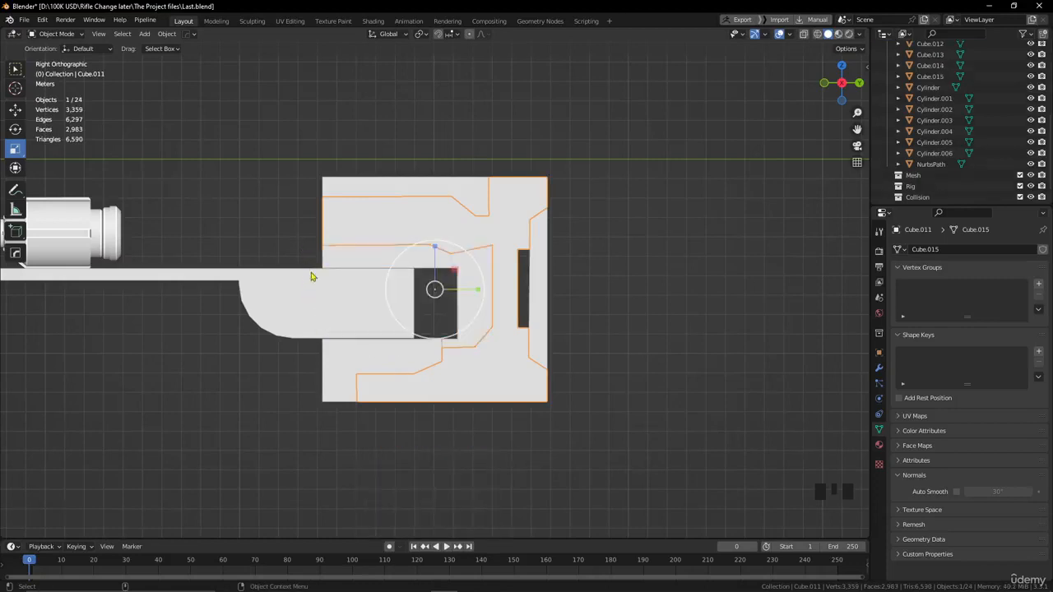
Narrow the split-off piece around the notch slightly by scaling it along X.
{"action": "left_click", "coordinate": [352, 316]}
{"action": "scroll", "coordinate": [466, 292], "scroll_direction": "down", "scroll_amount": 2}
{"action": "left_click_drag", "start_coordinate": [466, 291], "coordinate": [432, 350], "text": "alt"}
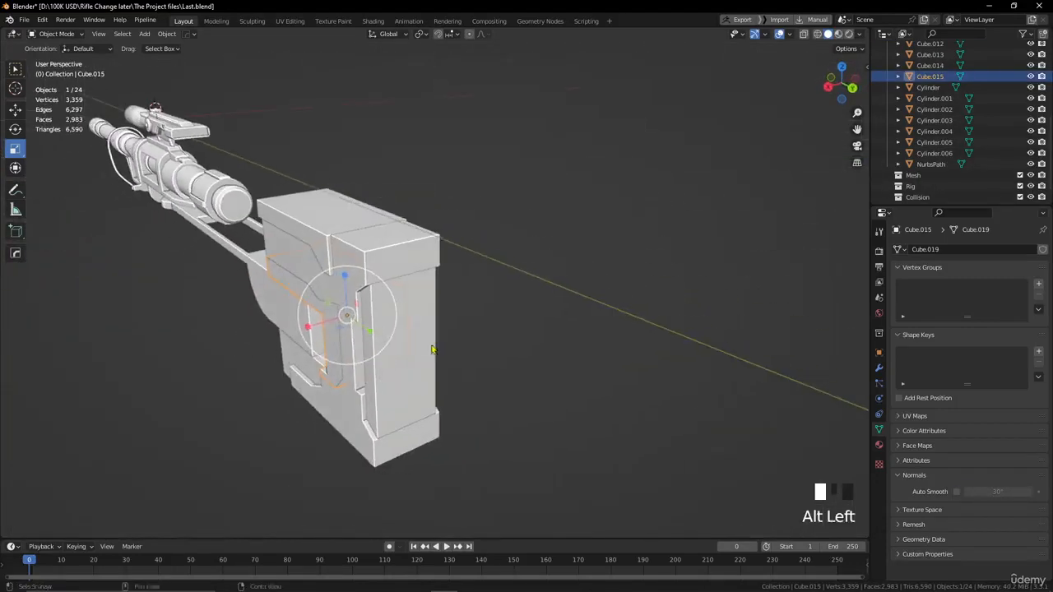
{"action": "left_click_drag", "start_coordinate": [307, 326], "coordinate": [313, 326]}
{"action": "mouse_move", "coordinate": [508, 305]}
{"action": "left_mouse_down", "text": "alt"}
{"action": "mouse_move", "coordinate": [621, 282]}
{"action": "mouse_move", "coordinate": [518, 305]}
{"action": "left_mouse_up", "text": "alt"}
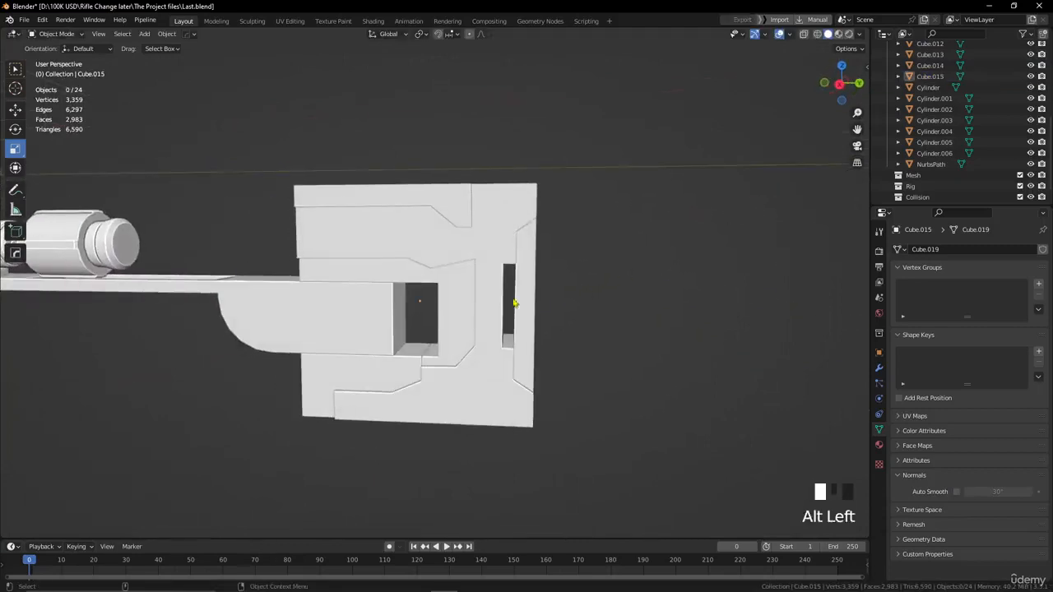
Set the origin of the piece around the notch to its geometry.
{"action": "left_click", "coordinate": [477, 305]}
{"action": "left_click", "coordinate": [166, 34]}
{"action": "mouse_move", "coordinate": [184, 61]}
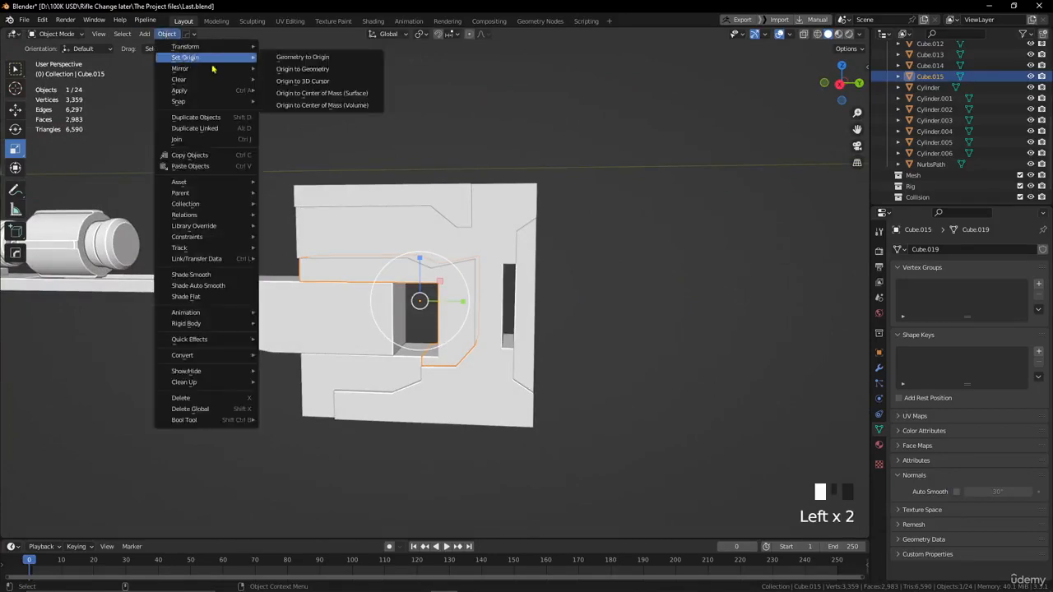
{"action": "left_click", "coordinate": [285, 70]}
{"action": "left_click", "coordinate": [625, 261]}
{"action": "left_click_drag", "start_coordinate": [625, 261], "coordinate": [600, 259], "text": "alt"}
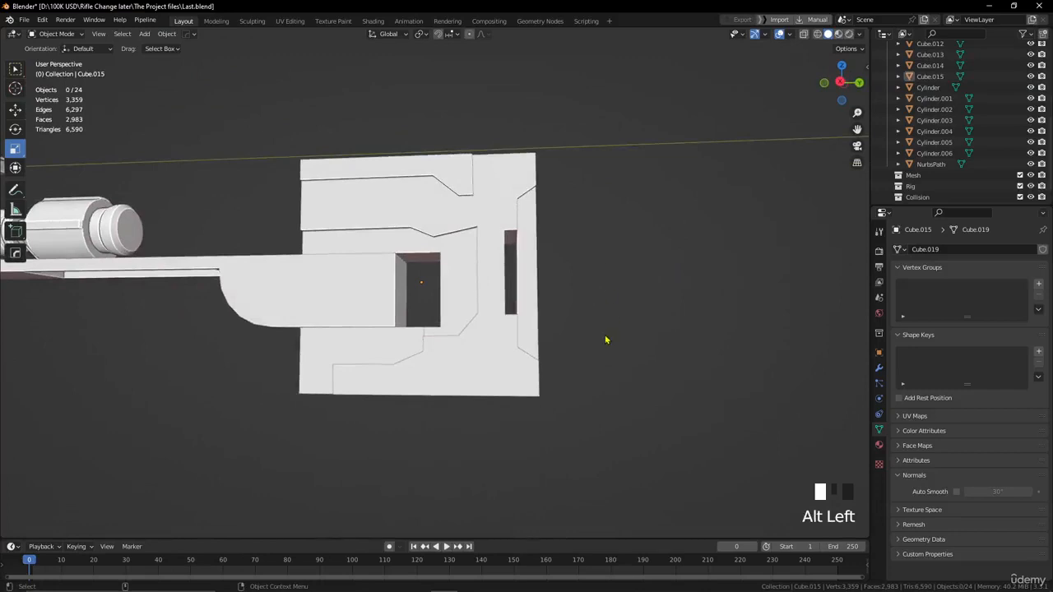
Cut a wide, shallow rectangular notch into the main body's bottom edge from the right view.
{"action": "scroll", "coordinate": [492, 370], "scroll_direction": "up", "scroll_amount": 1}
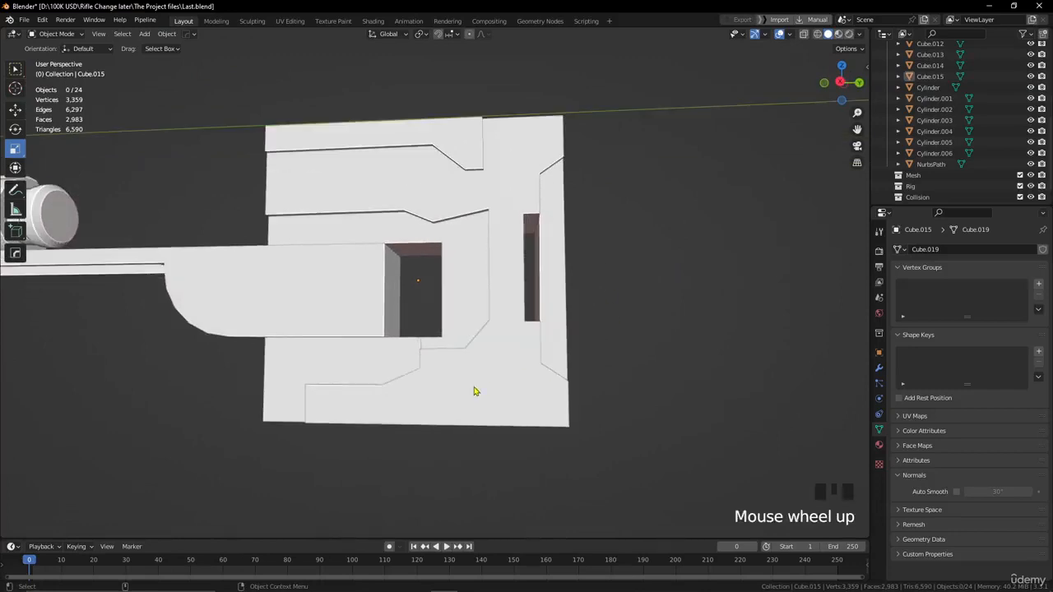
{"action": "left_click", "coordinate": [474, 392]}
{"action": "scroll", "coordinate": [477, 388], "scroll_direction": "down", "scroll_amount": 2}
{"action": "left_click_drag", "start_coordinate": [517, 377], "coordinate": [538, 376], "text": "alt"}
{"action": "key", "text": "KP_3"}
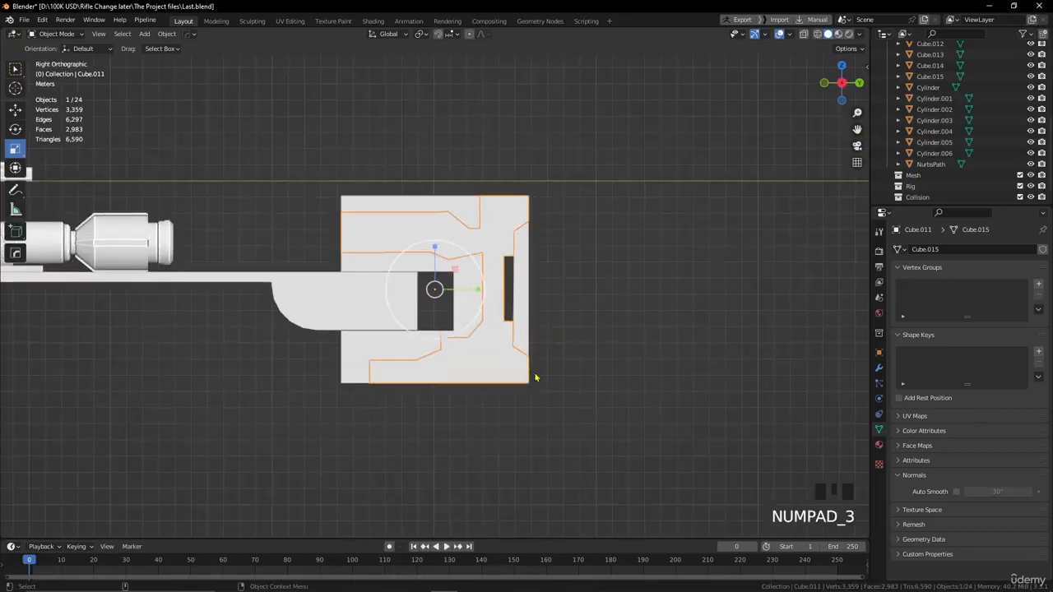
{"action": "key", "text": "ctrl+shift+x"}
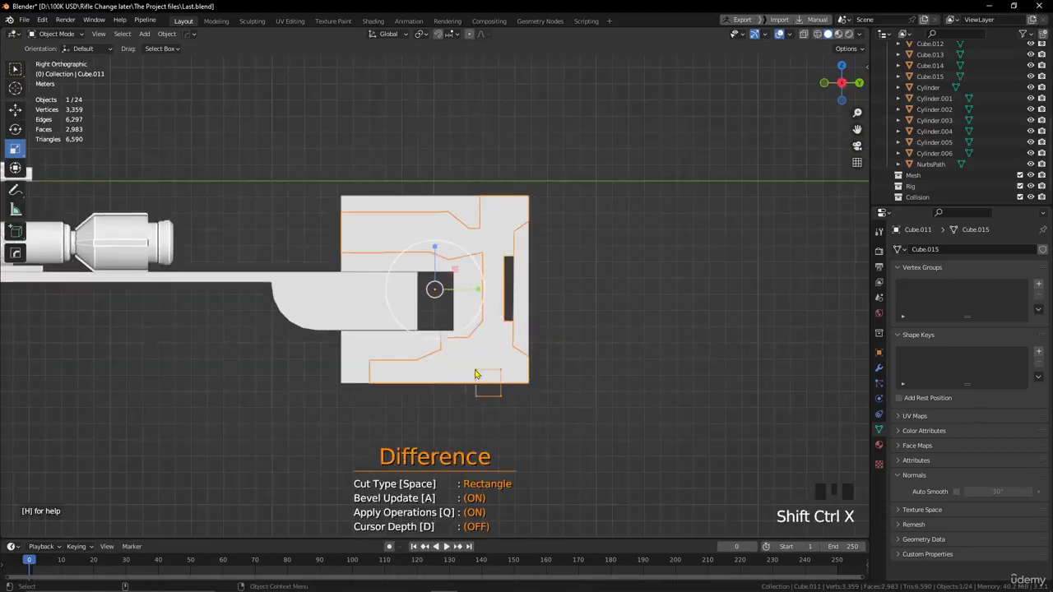
{"action": "left_click_drag", "start_coordinate": [474, 374], "coordinate": [413, 377]}
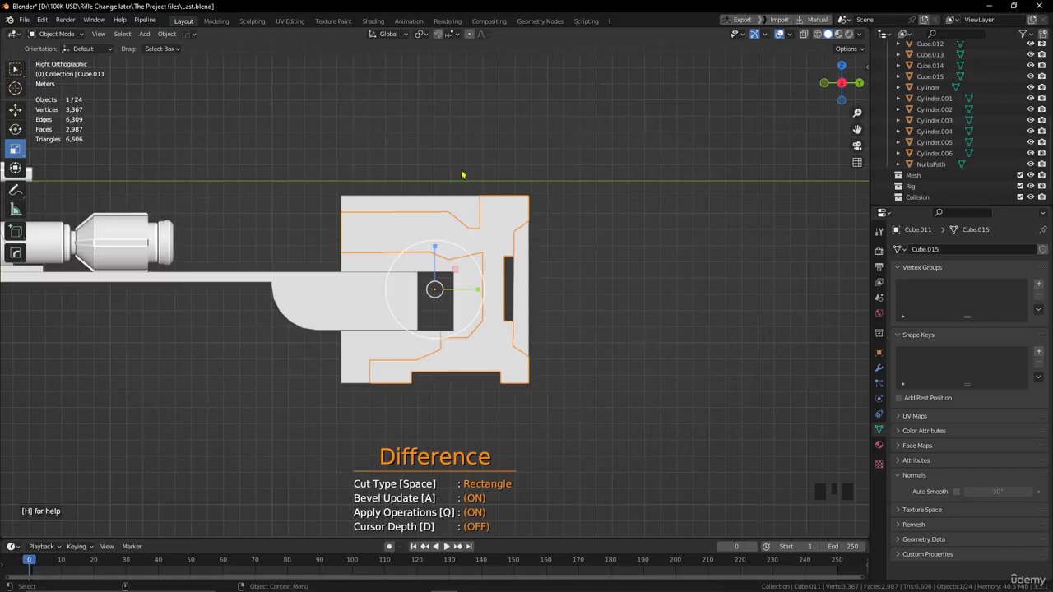
Split an upper front piece and a tall rear piece off the main body with two Rectangle cuts in Rebool mode.
{"action": "left_click_drag", "start_coordinate": [471, 173], "coordinate": [318, 274]}
{"action": "key", "text": "shift"}
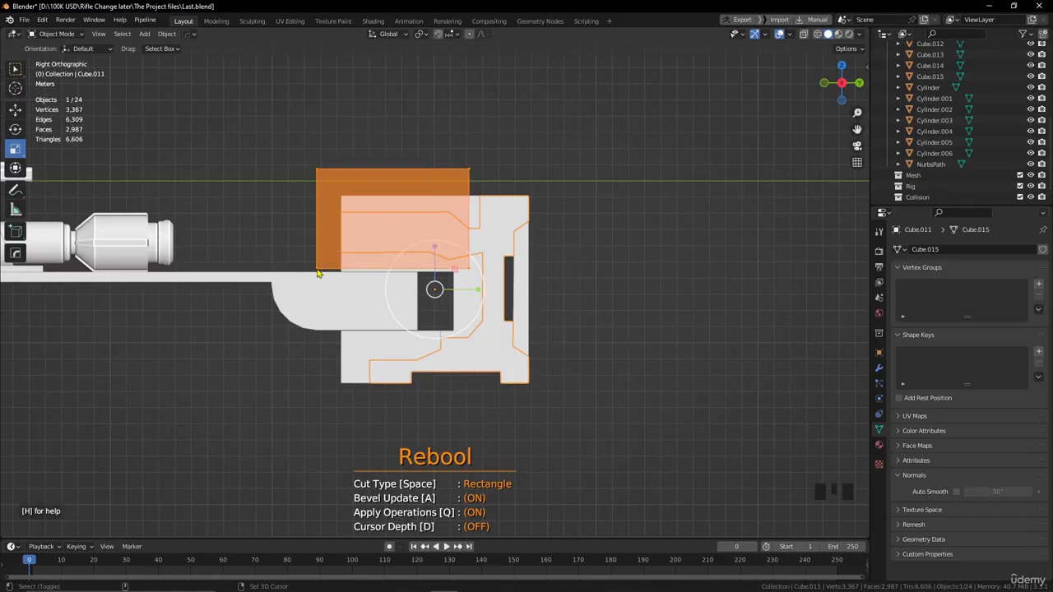
{"action": "left_click_drag", "start_coordinate": [318, 274], "coordinate": [318, 274]}
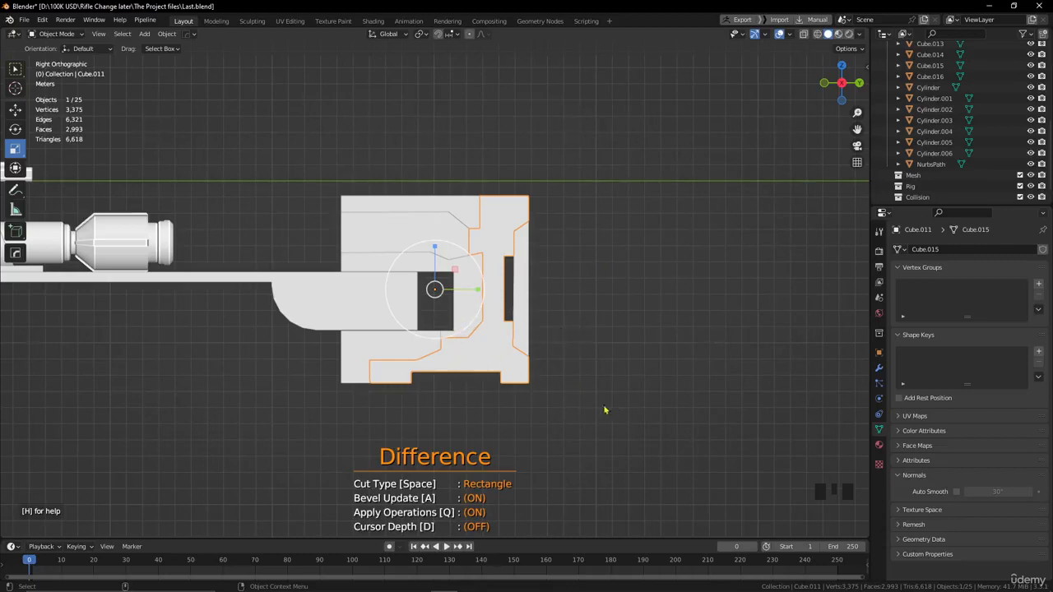
{"action": "left_click_drag", "start_coordinate": [603, 407], "coordinate": [461, 185]}
{"action": "left_click", "coordinate": [606, 260]}
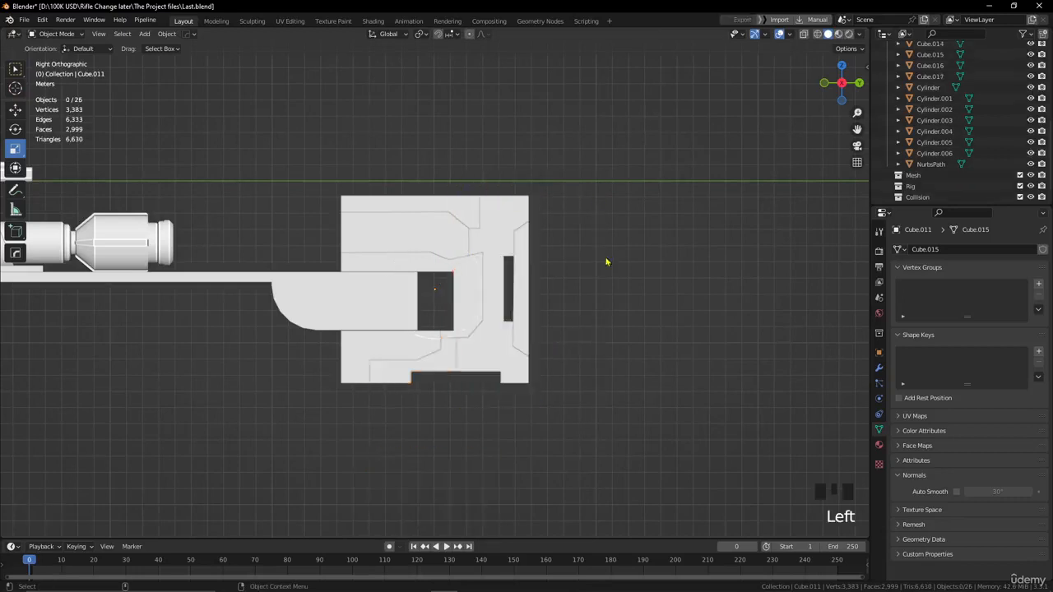
Set the origin of the tall rear piece to its geometry.
{"action": "left_click_drag", "start_coordinate": [606, 261], "coordinate": [477, 339], "text": "alt"}
{"action": "left_click", "coordinate": [428, 272]}
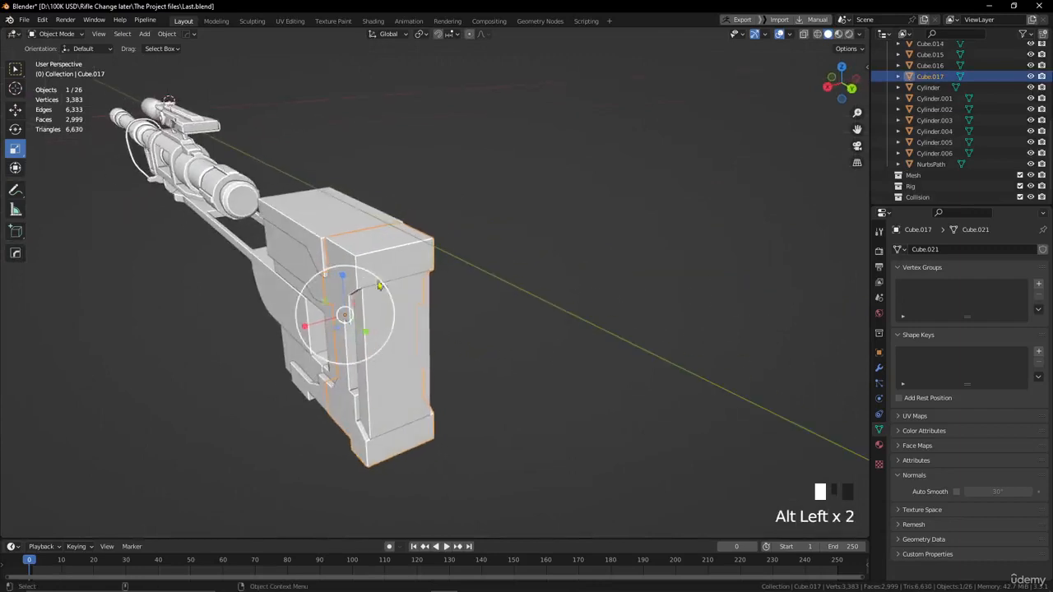
{"action": "left_click", "coordinate": [167, 34]}
{"action": "mouse_move", "coordinate": [196, 57]}
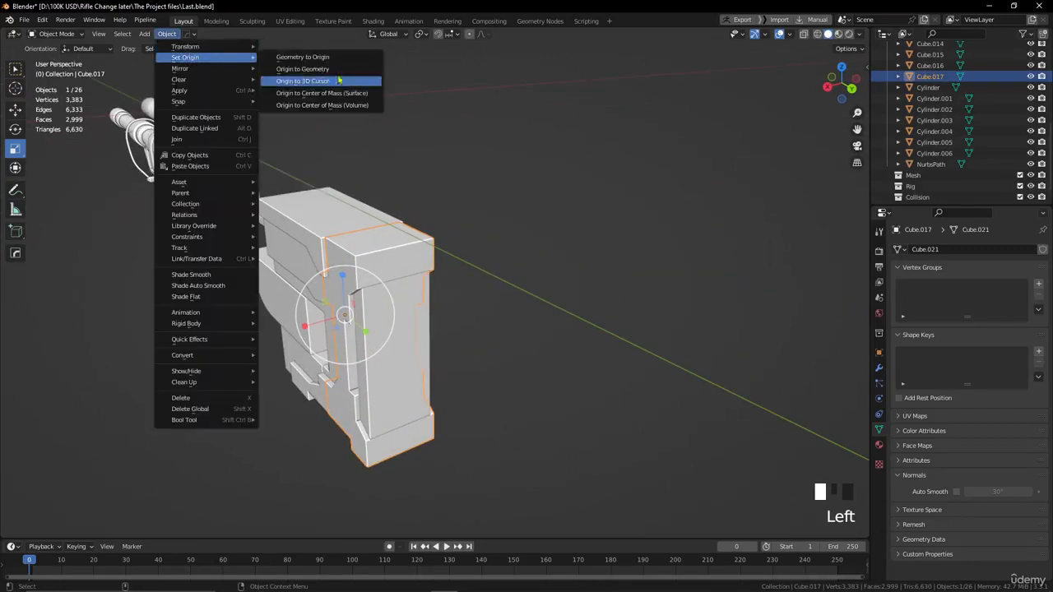
{"action": "left_click", "coordinate": [341, 68]}
Set the origin of the upper front piece below the top plate to its geometry and narrow it slightly along X.
{"action": "left_click_drag", "start_coordinate": [354, 366], "coordinate": [402, 374], "text": "alt"}
{"action": "scroll", "coordinate": [407, 379], "scroll_direction": "up", "scroll_amount": 2}
{"action": "left_click", "coordinate": [527, 357]}
{"action": "left_click_drag", "start_coordinate": [526, 357], "coordinate": [531, 293], "text": "alt"}
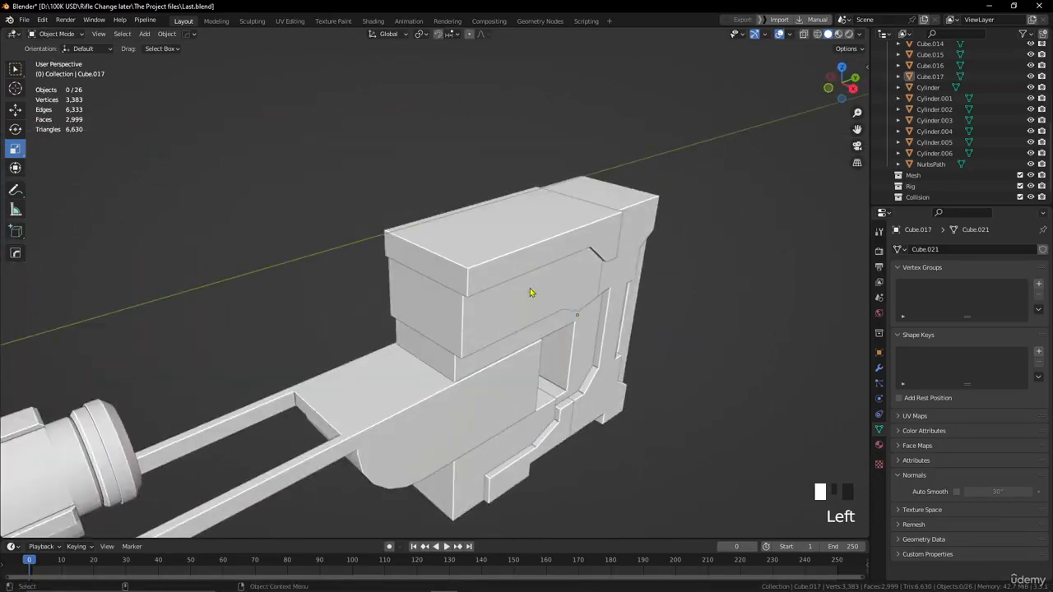
{"action": "left_click", "coordinate": [531, 294]}
{"action": "mouse_move", "coordinate": [210, 59]}
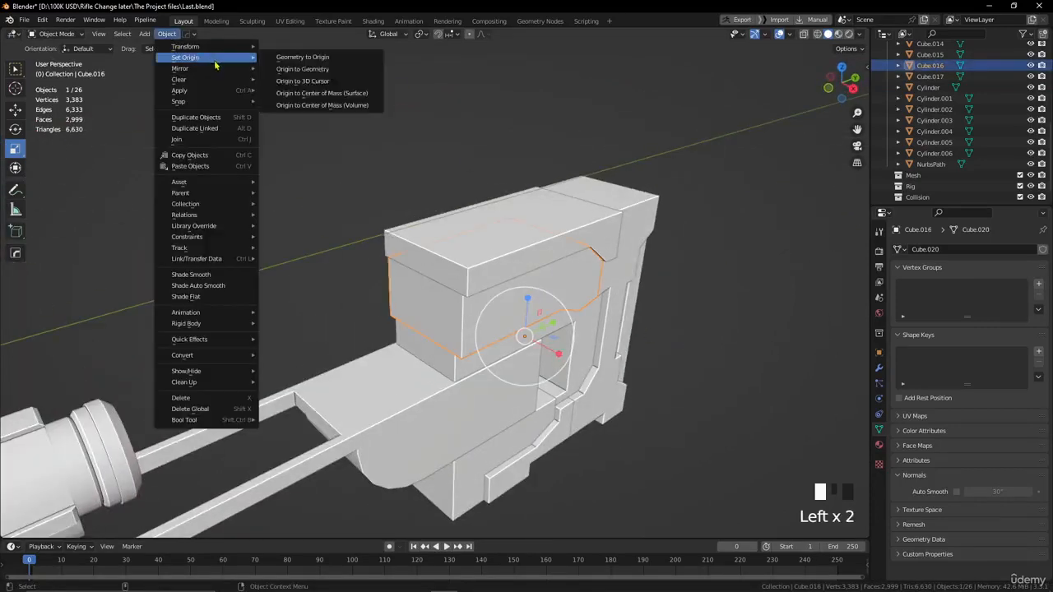
{"action": "left_click", "coordinate": [307, 76]}
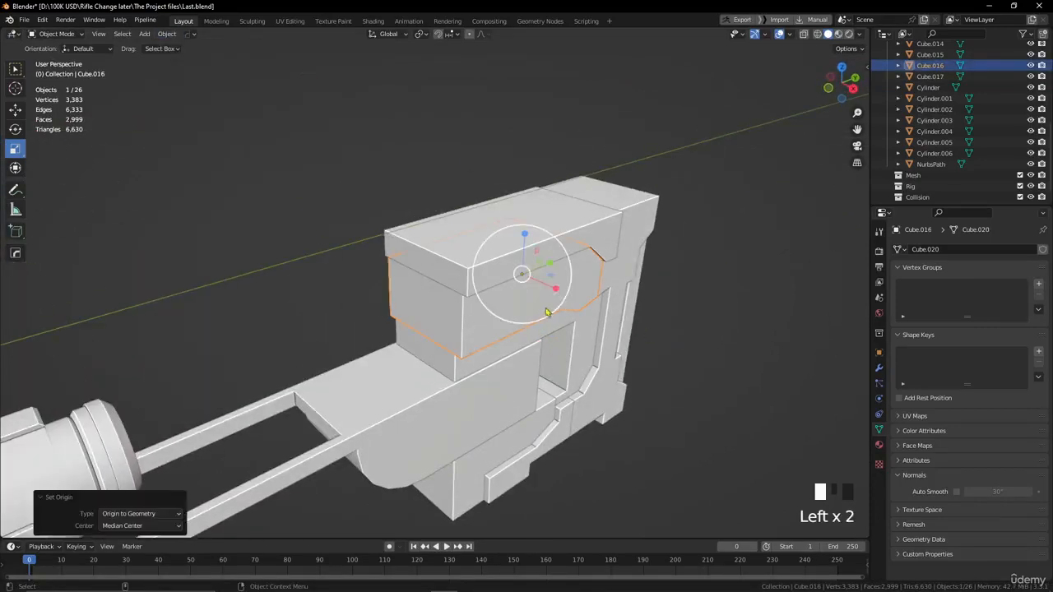
{"action": "left_click_drag", "start_coordinate": [558, 290], "coordinate": [552, 288]}
Set the origin of the remaining lower piece of the main body to its geometry and narrow it slightly along X.
{"action": "left_click_drag", "start_coordinate": [709, 308], "coordinate": [633, 313], "text": "alt"}
{"action": "left_click", "coordinate": [679, 297]}
{"action": "left_click", "coordinate": [555, 391]}
{"action": "left_click_drag", "start_coordinate": [555, 390], "coordinate": [525, 455], "text": "alt"}
{"action": "left_click", "coordinate": [526, 455]}
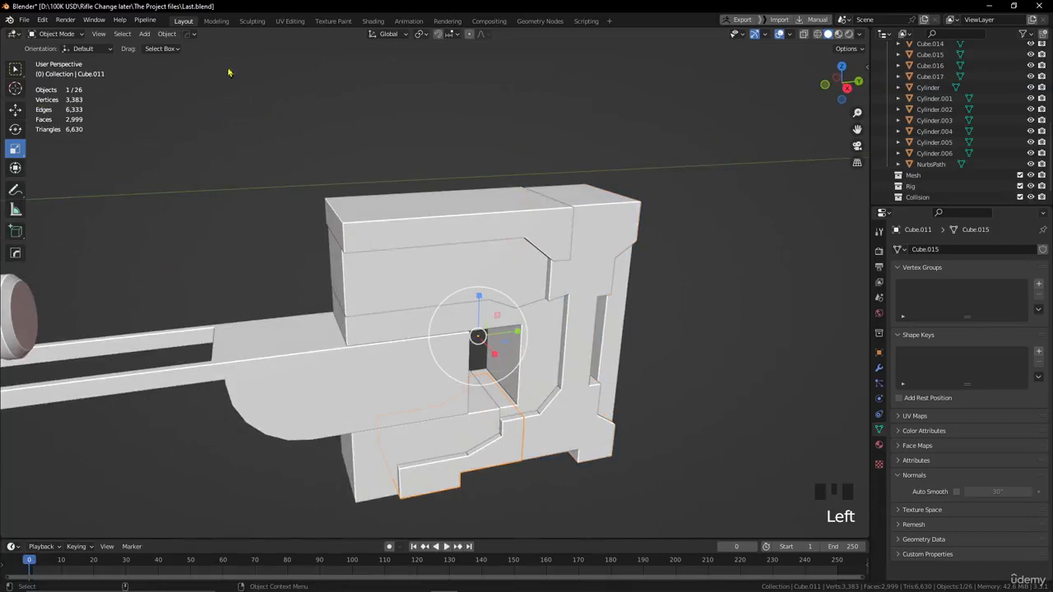
{"action": "left_click", "coordinate": [167, 33]}
{"action": "mouse_move", "coordinate": [194, 54]}
{"action": "left_click", "coordinate": [338, 71]}
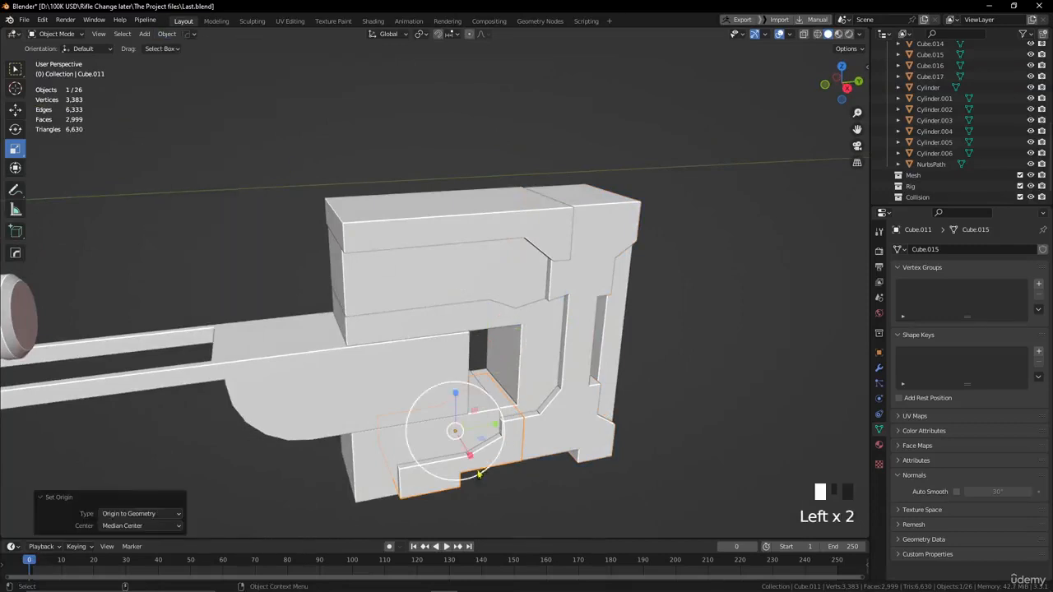
{"action": "left_click_drag", "start_coordinate": [470, 455], "coordinate": [514, 439]}
{"action": "scroll", "coordinate": [445, 333], "scroll_direction": "down", "scroll_amount": 2}
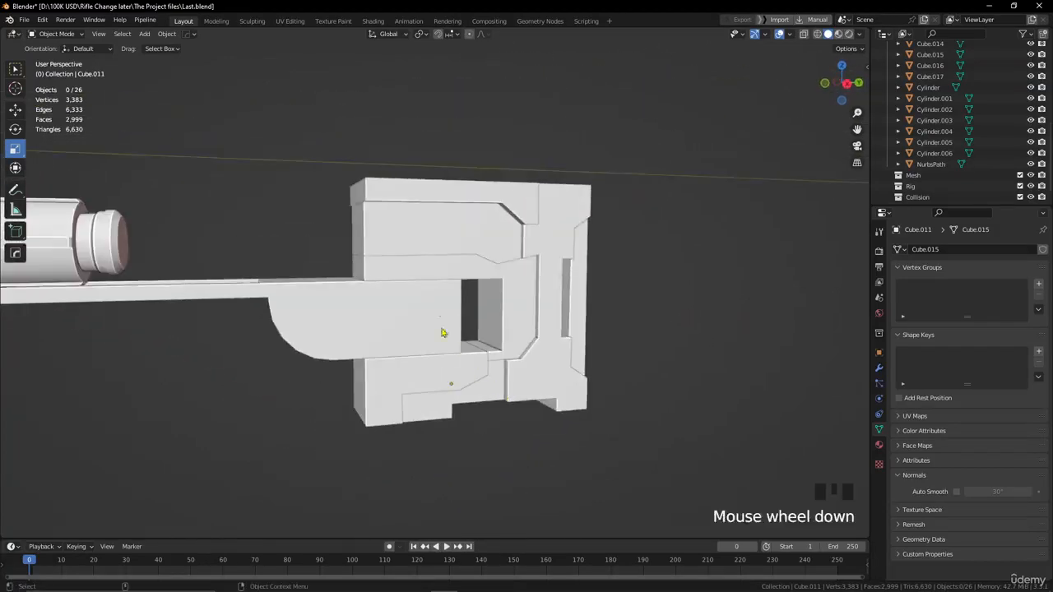
{"action": "left_click", "coordinate": [422, 286]}
{"action": "left_click", "coordinate": [430, 278]}
{"action": "left_click_drag", "start_coordinate": [430, 278], "coordinate": [625, 337], "text": "alt"}
{"action": "left_click", "coordinate": [562, 343]}
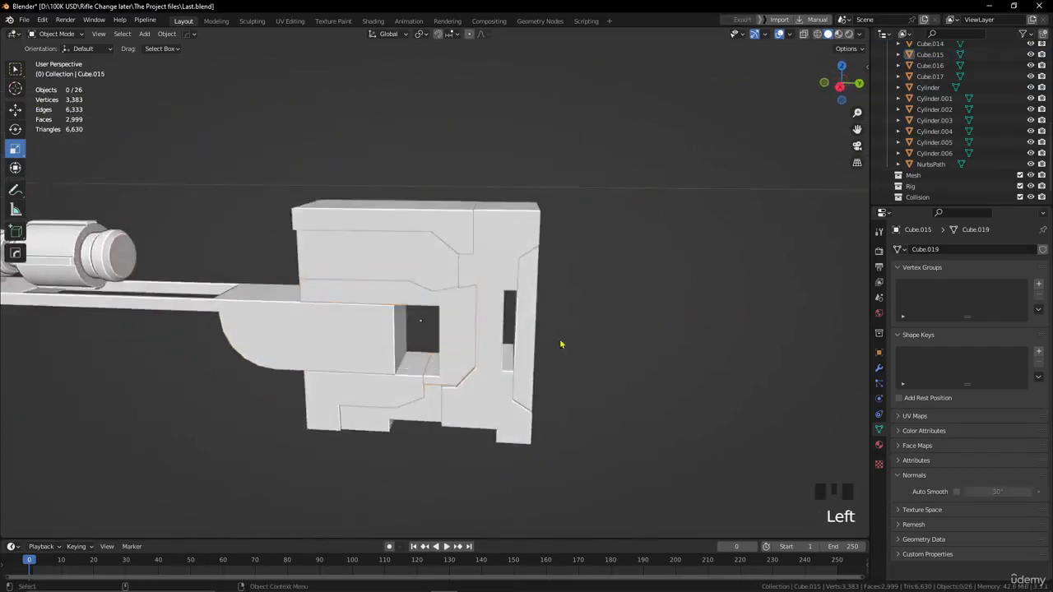
{"action": "left_click_drag", "start_coordinate": [562, 344], "coordinate": [534, 334], "text": "alt"}
{"action": "middle_click_drag", "start_coordinate": [527, 335], "coordinate": [465, 324], "text": "alt"}
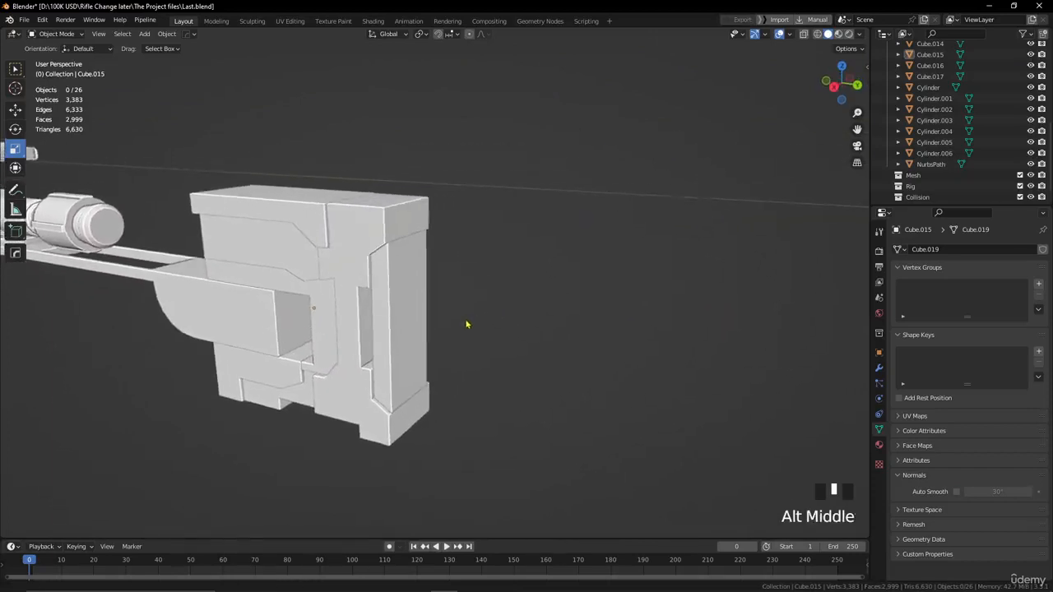
Select the tall rear piece of the stock.
{"action": "left_click_drag", "start_coordinate": [466, 324], "coordinate": [490, 275], "text": "alt"}
{"action": "left_click", "coordinate": [435, 230]}
{"action": "middle_click_drag", "start_coordinate": [560, 292], "coordinate": [538, 266], "text": "alt"}
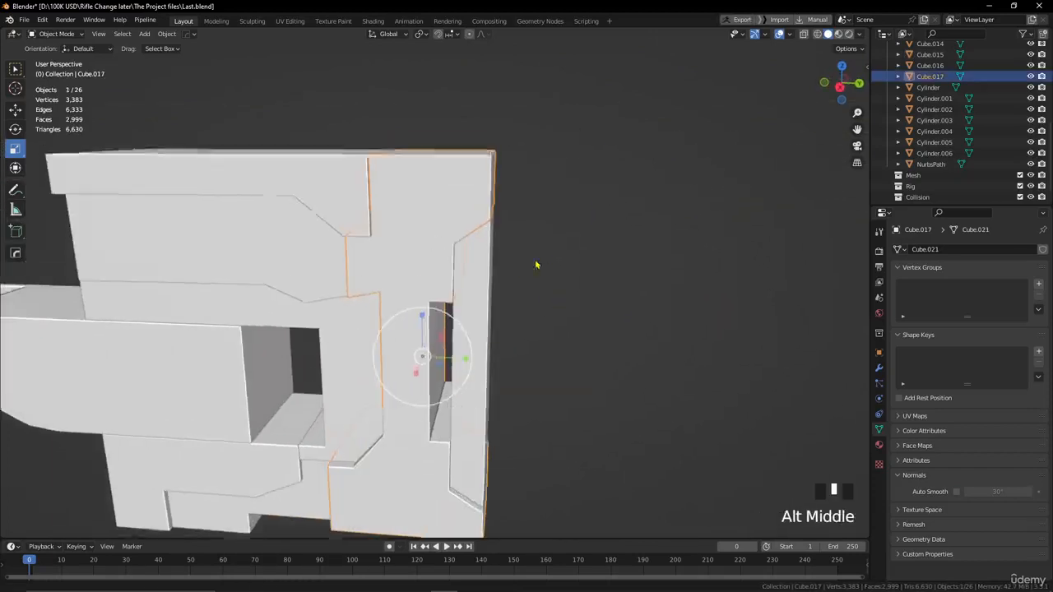
{"action": "mouse_move", "coordinate": [538, 266]}
{"action": "left_mouse_down", "text": "alt"}
{"action": "mouse_move", "coordinate": [529, 289]}
{"action": "mouse_move", "coordinate": [536, 278]}
{"action": "left_mouse_up", "text": "alt"}
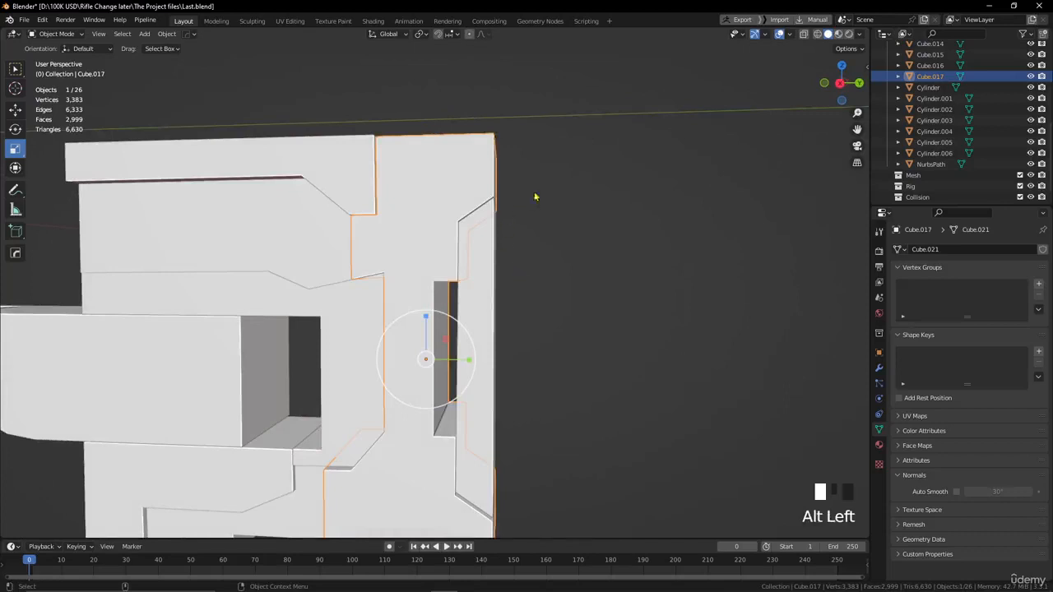
{"action": "scroll", "coordinate": [526, 223], "scroll_direction": "down", "scroll_amount": 1}
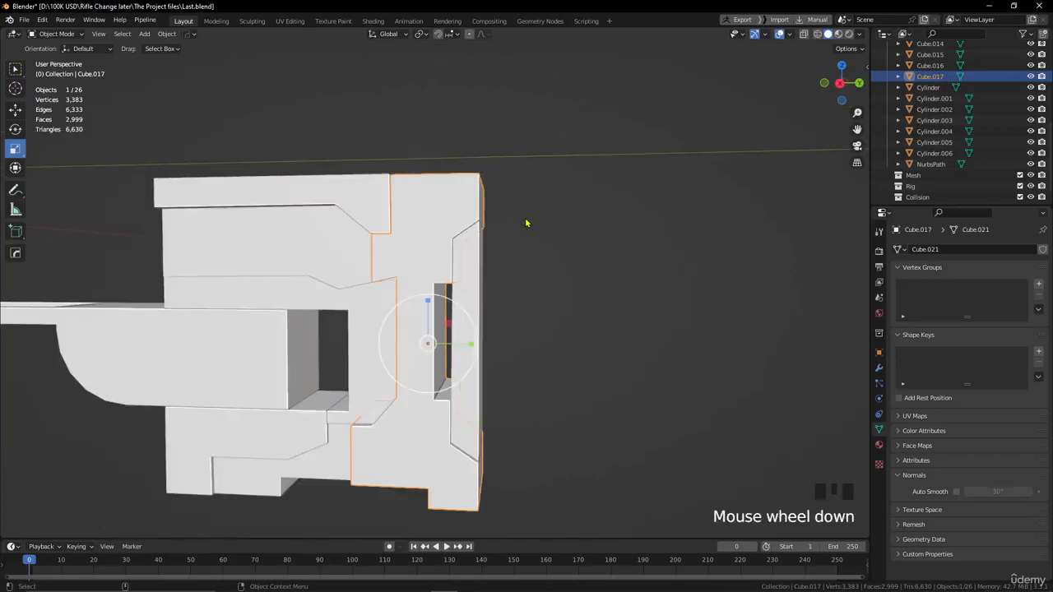
{"action": "left_click", "coordinate": [164, 35]}
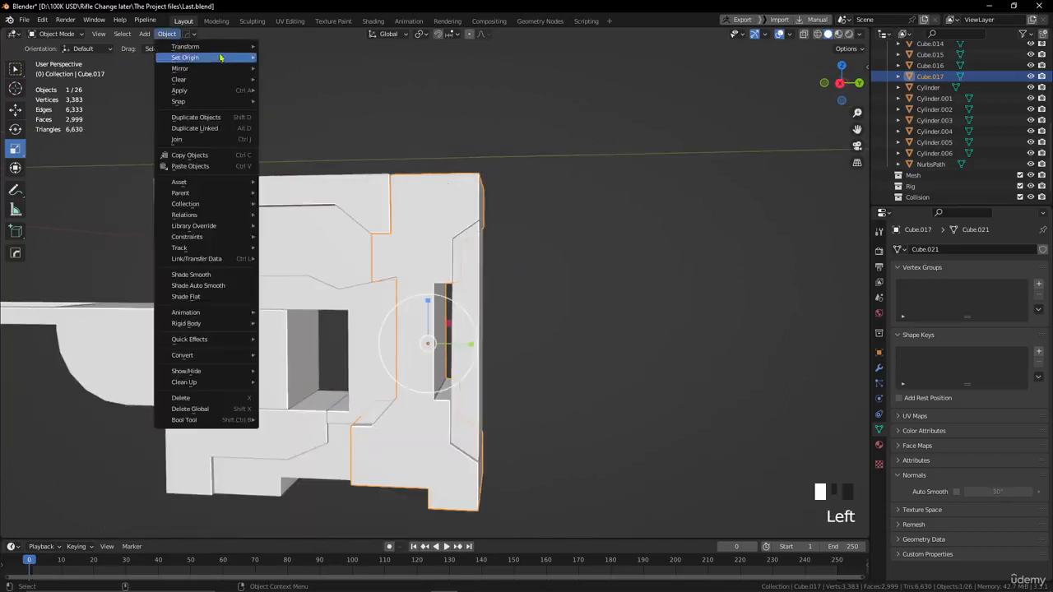
{"action": "mouse_move", "coordinate": [202, 89]}
{"action": "left_click", "coordinate": [308, 125]}
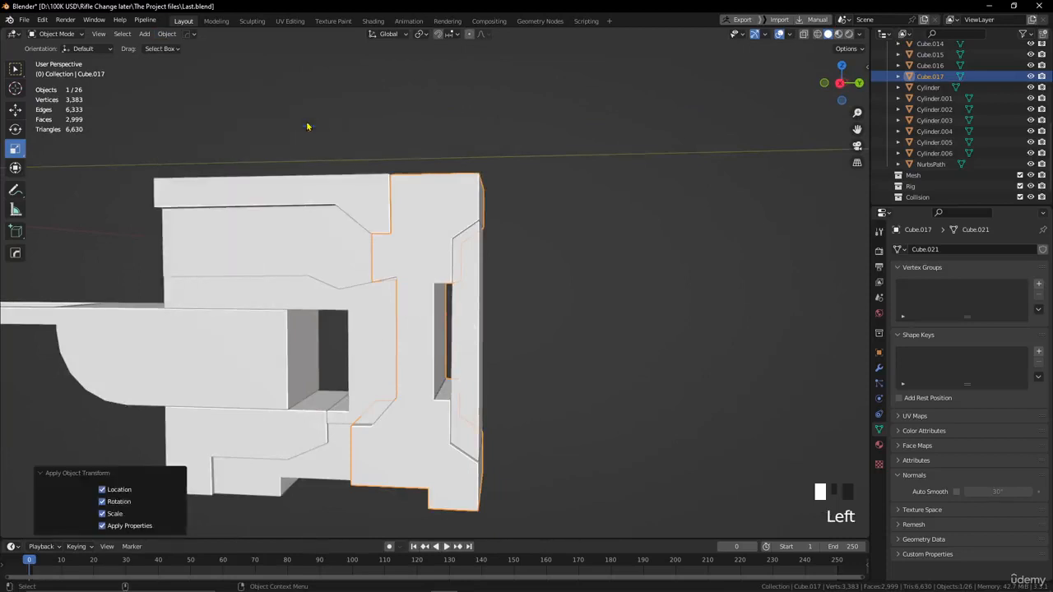
{"action": "key", "text": "ctrl+z"}
Apply the rotation and scale of the tall rear piece.
{"action": "left_click", "coordinate": [166, 34]}
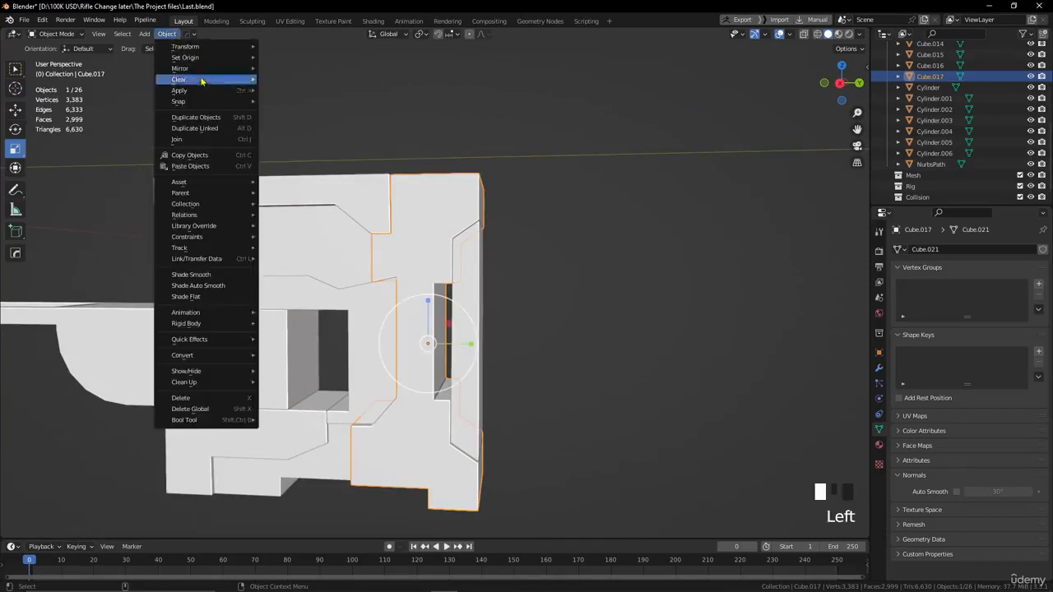
{"action": "mouse_move", "coordinate": [206, 86]}
{"action": "left_click", "coordinate": [321, 138]}
Bevel the top rear edge of the tall rear piece with a single-segment chamfer in Edit Mode.
{"action": "left_click_drag", "start_coordinate": [329, 139], "coordinate": [477, 255], "text": "alt"}
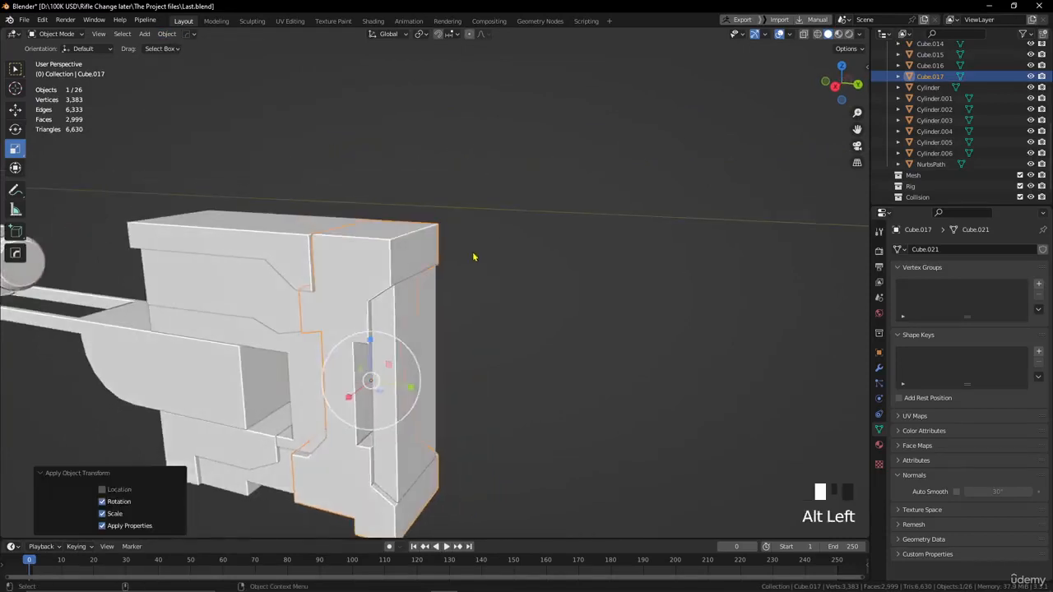
{"action": "key", "text": "Tab"}
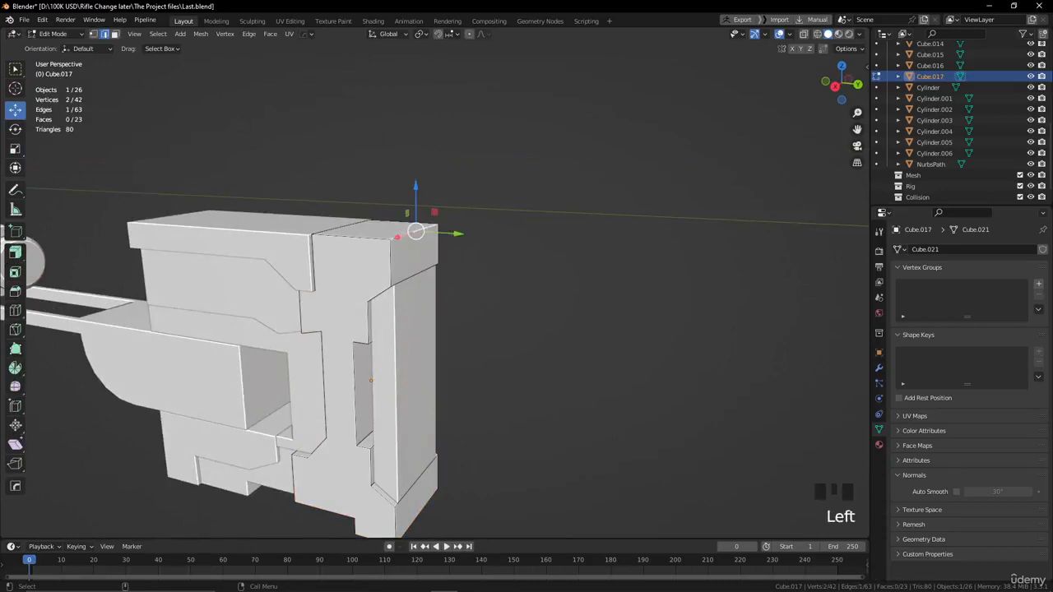
{"action": "left_click", "coordinate": [15, 291]}
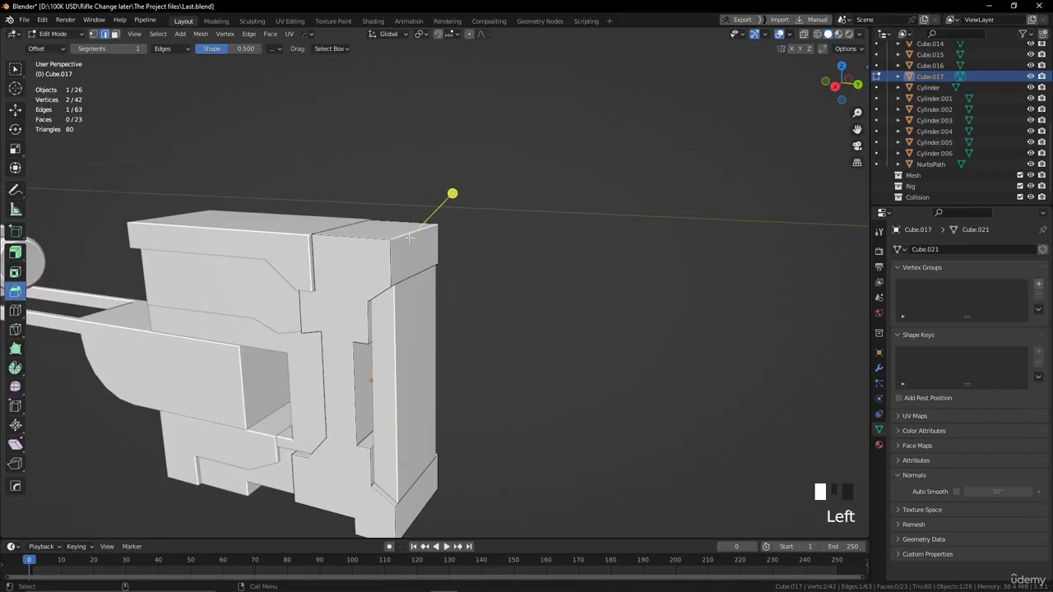
{"action": "left_click_drag", "start_coordinate": [453, 203], "coordinate": [477, 181]}
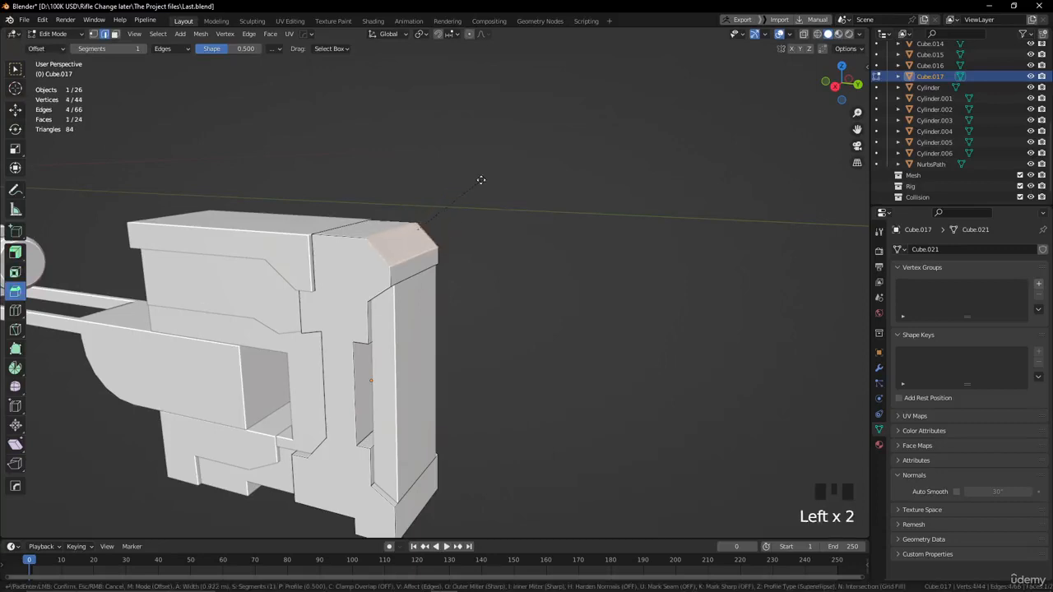
Bevel the bottom rear edge and the inner edge of the foot on the tall rear piece.
{"action": "left_click_drag", "start_coordinate": [505, 242], "coordinate": [463, 363], "text": "alt"}
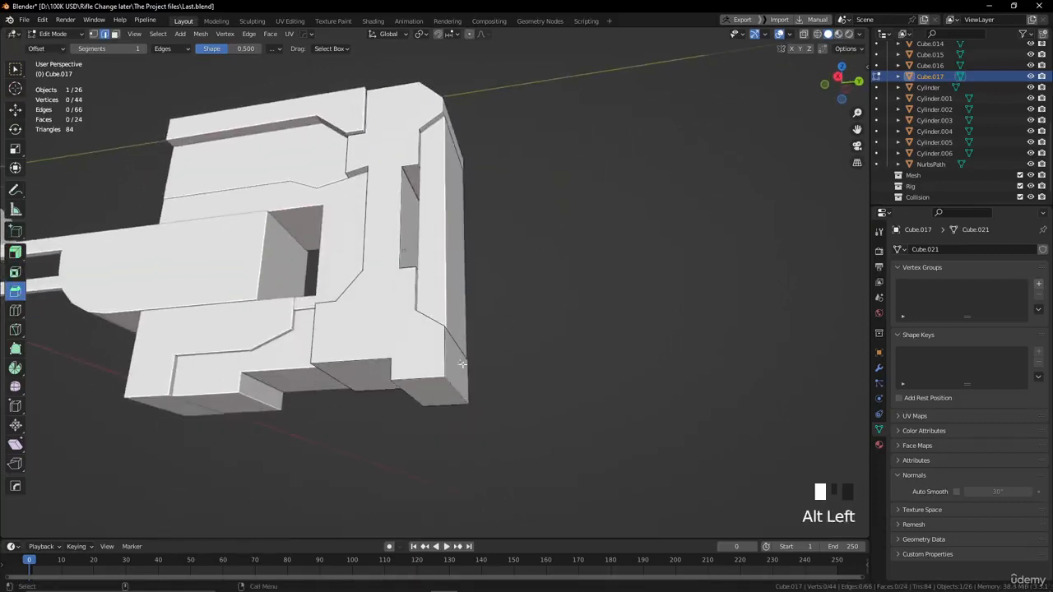
{"action": "left_click_drag", "start_coordinate": [470, 409], "coordinate": [525, 444]}
{"action": "left_click_drag", "start_coordinate": [525, 444], "coordinate": [568, 428], "text": "alt"}
{"action": "left_click_drag", "start_coordinate": [555, 392], "coordinate": [421, 374]}
{"action": "left_click", "coordinate": [335, 386]}
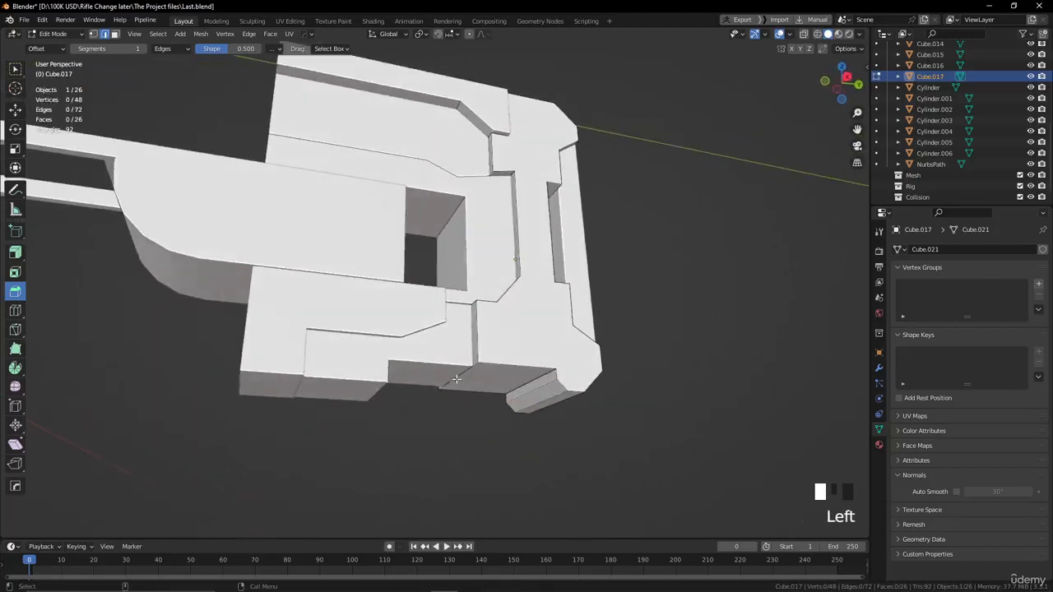
Bevel the bottom front edge and the top front edge of the tall rear piece.
{"action": "left_click_drag", "start_coordinate": [428, 409], "coordinate": [444, 463]}
{"action": "left_click", "coordinate": [472, 437]}
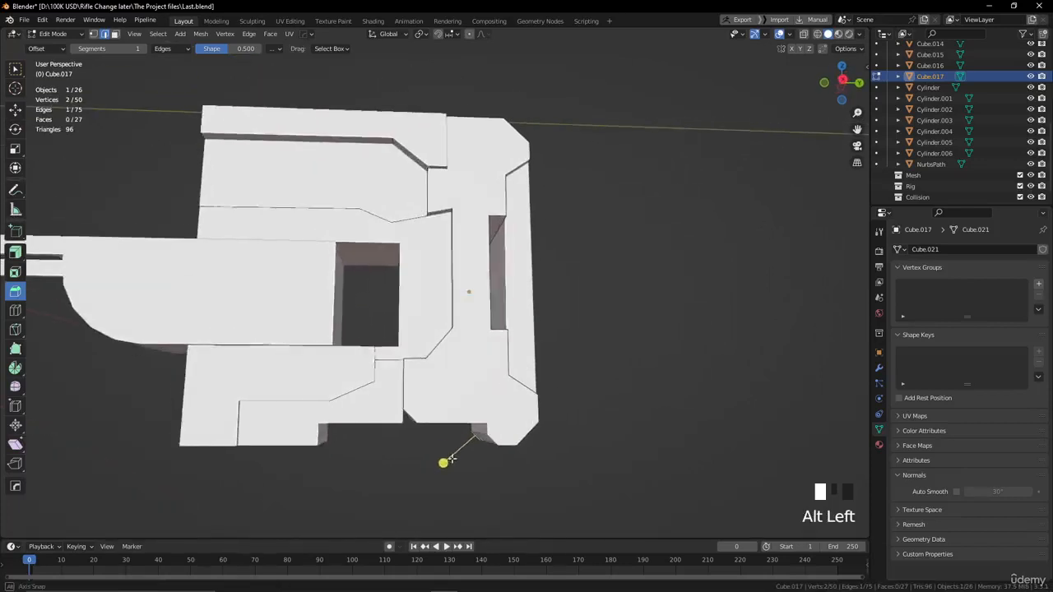
{"action": "left_click_drag", "start_coordinate": [404, 428], "coordinate": [430, 409], "text": "alt"}
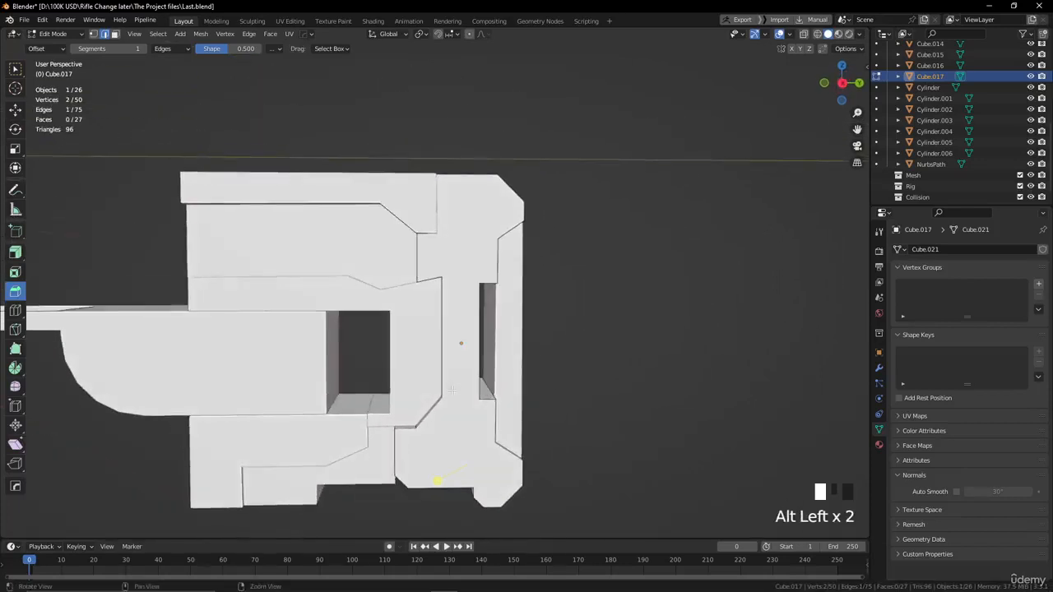
{"action": "mouse_move", "coordinate": [437, 480]}
{"action": "left_mouse_down", "text": "alt"}
{"action": "mouse_move", "coordinate": [404, 479]}
{"action": "mouse_move", "coordinate": [400, 468]}
{"action": "mouse_move", "coordinate": [429, 471]}
{"action": "left_mouse_up", "text": "alt"}
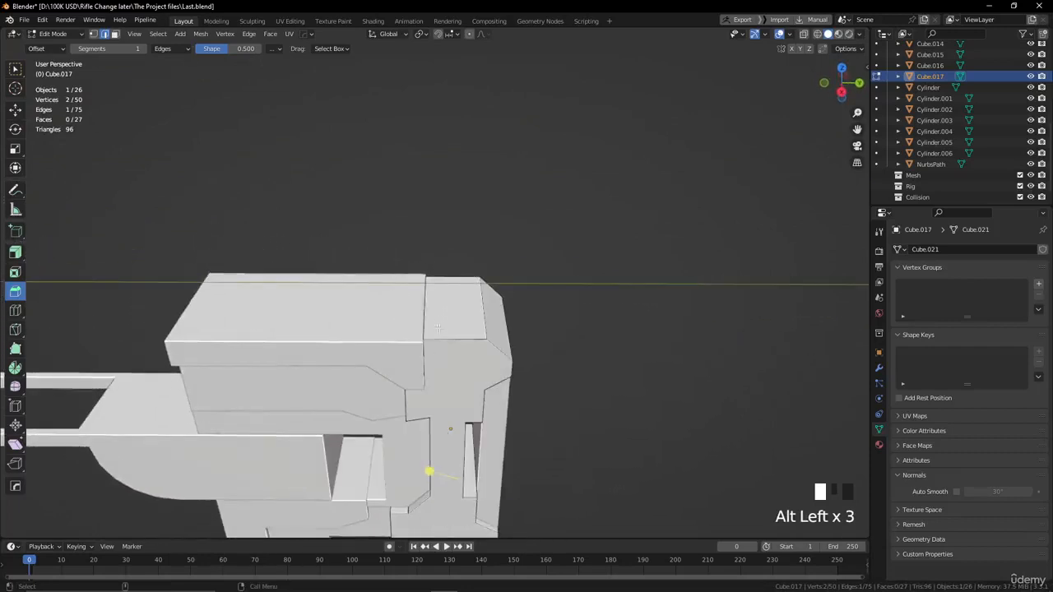
{"action": "left_click_drag", "start_coordinate": [368, 280], "coordinate": [367, 272]}
Bevel the outlines of both side faces of the tall rear piece with a width of 0.071 m and 1 segment.
{"action": "left_click_drag", "start_coordinate": [541, 249], "coordinate": [530, 273], "text": "alt"}
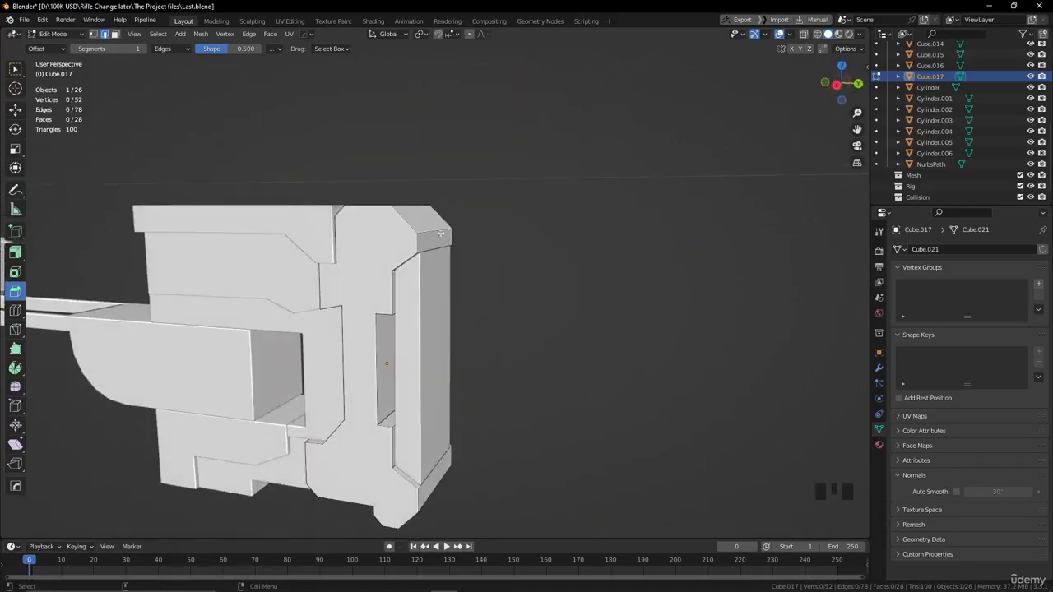
{"action": "double_click", "coordinate": [423, 272]}
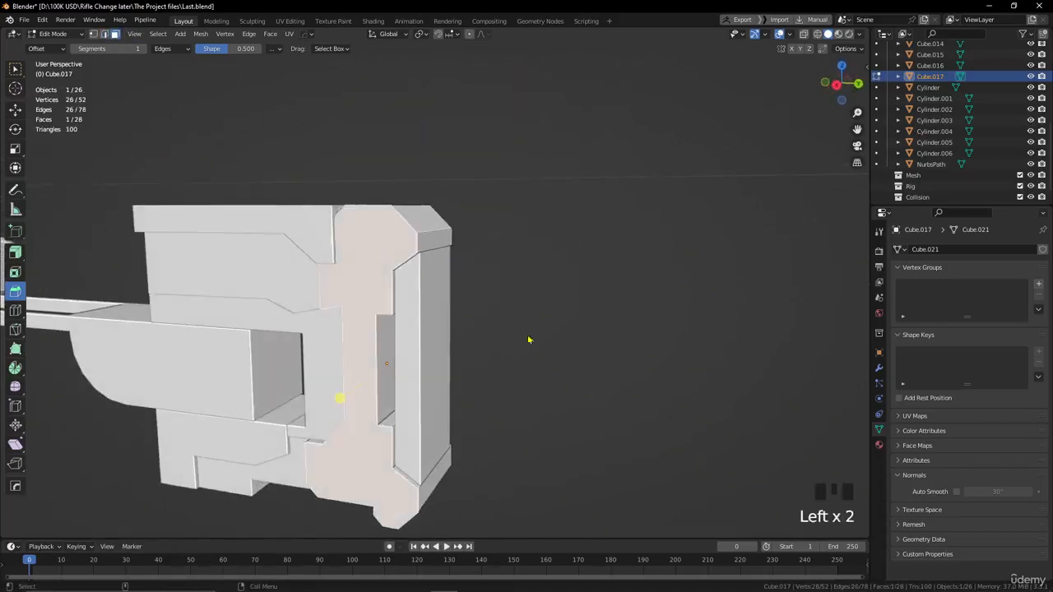
{"action": "left_click_drag", "start_coordinate": [529, 340], "coordinate": [418, 300], "text": "alt"}
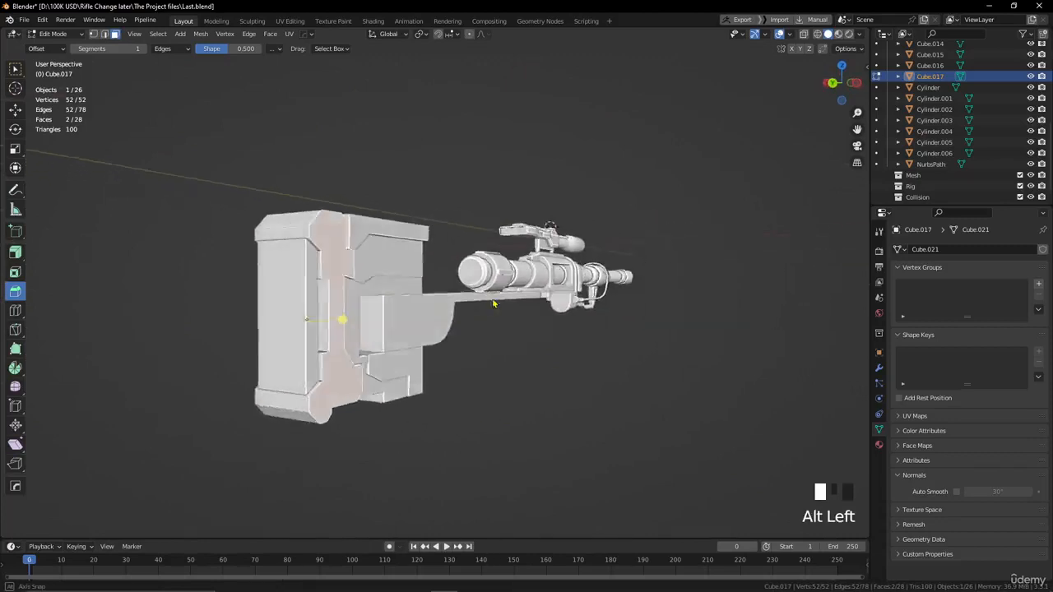
{"action": "scroll", "coordinate": [418, 301], "scroll_direction": "up", "scroll_amount": 3}
{"action": "middle_click", "coordinate": [416, 321], "text": "alt"}
{"action": "scroll", "coordinate": [416, 320], "scroll_direction": "up", "scroll_amount": 2}
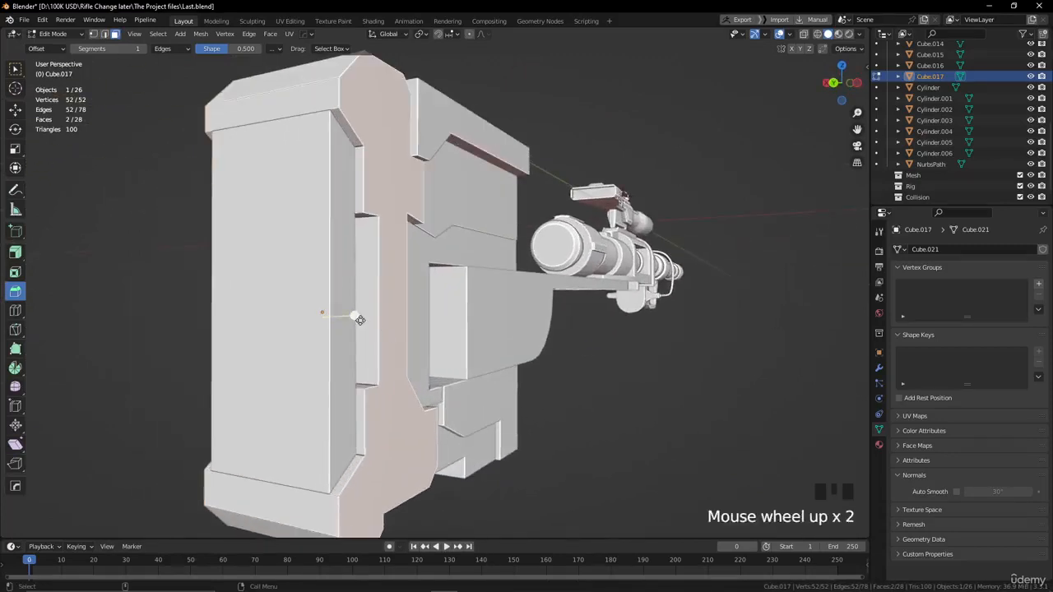
{"action": "left_click_drag", "start_coordinate": [359, 319], "coordinate": [520, 328]}
{"action": "scroll", "coordinate": [520, 327], "scroll_direction": "down", "scroll_amount": 4}
{"action": "middle_click_drag", "start_coordinate": [520, 327], "coordinate": [615, 346], "text": "alt"}
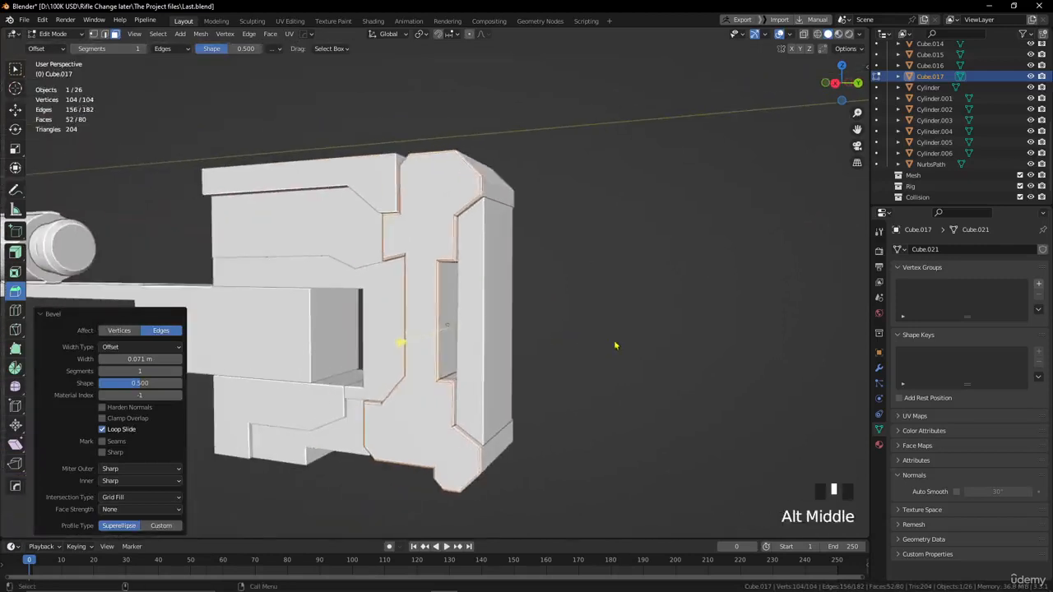
{"action": "key", "text": "4"}
Return to Object Mode and apply Shade Auto Smooth to the tall rear piece.
{"action": "left_click", "coordinate": [593, 270]}
{"action": "left_click_drag", "start_coordinate": [593, 270], "coordinate": [573, 249], "text": "alt"}
{"action": "left_click", "coordinate": [488, 238]}
{"action": "right_click", "coordinate": [488, 238]}
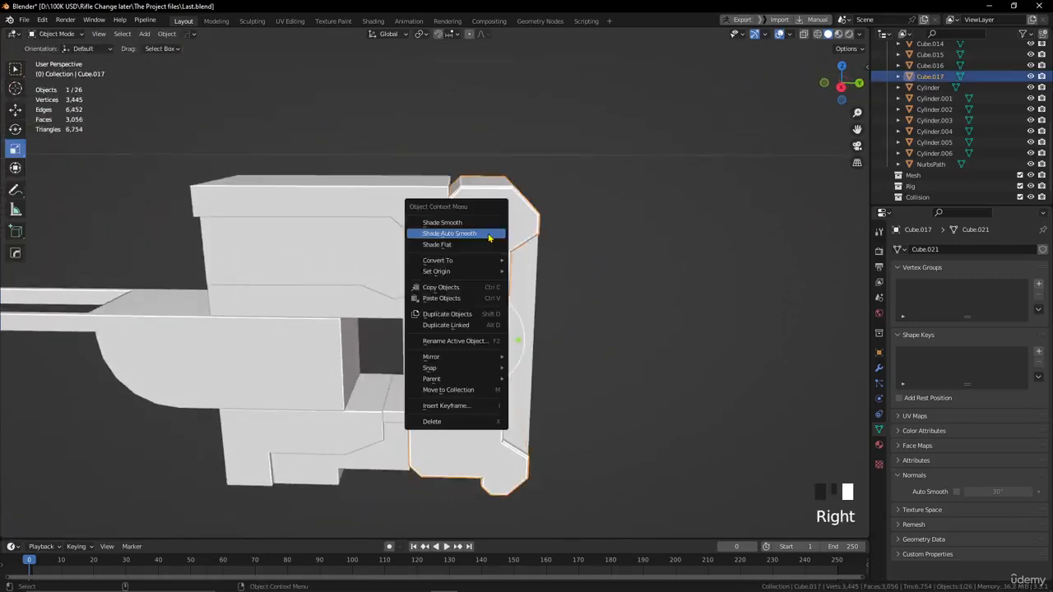
{"action": "left_click", "coordinate": [450, 234]}
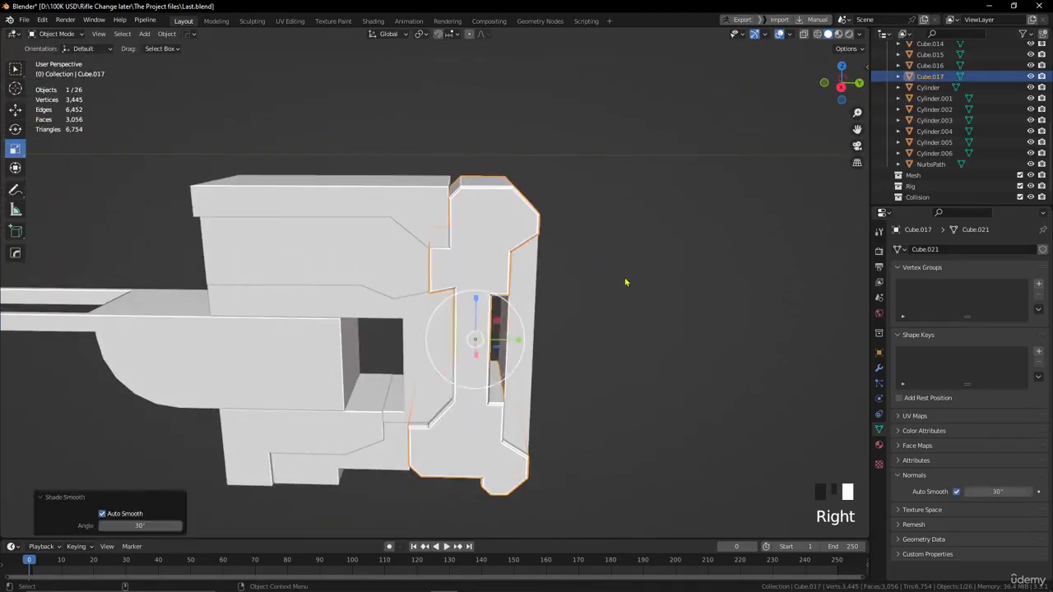
Cut a narrow rectangular notch into the middle of the tall rear piece's front edge with a Carver Difference cut from the right orthographic view.
{"action": "left_click", "coordinate": [639, 303]}
{"action": "left_click_drag", "start_coordinate": [640, 304], "coordinate": [539, 263], "text": "alt"}
{"action": "scroll", "coordinate": [638, 288], "scroll_direction": "down", "scroll_amount": 2}
{"action": "scroll", "coordinate": [477, 305], "scroll_direction": "up", "scroll_amount": 4}
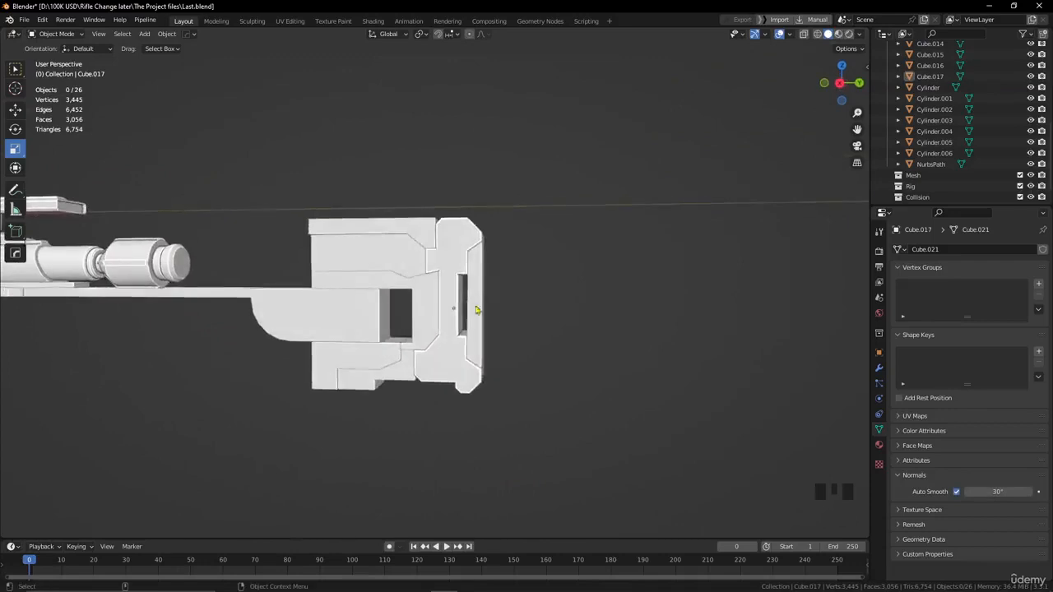
{"action": "left_click", "coordinate": [478, 298]}
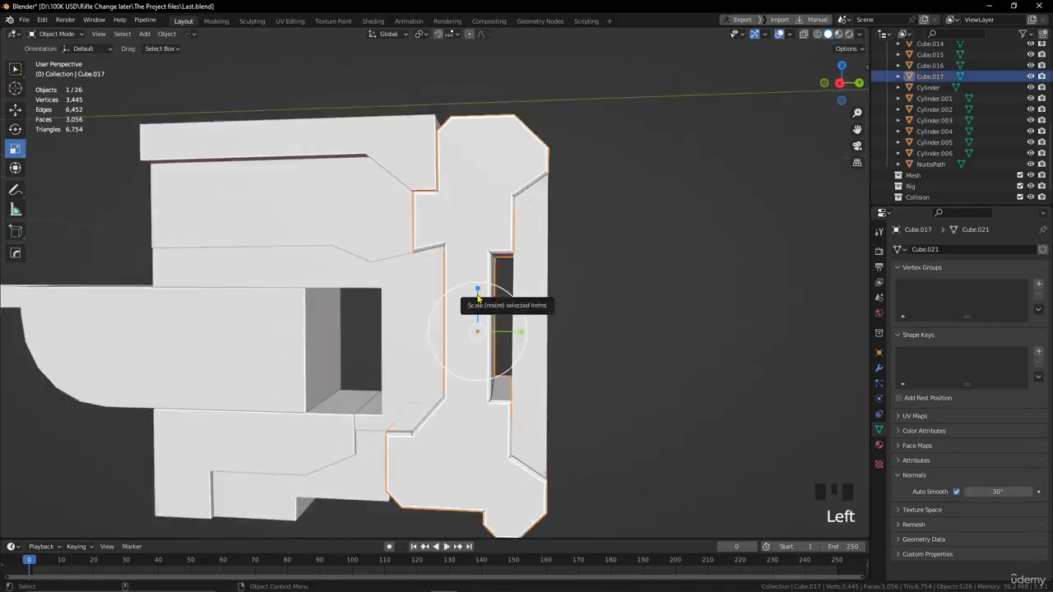
{"action": "key", "text": "KP_3"}
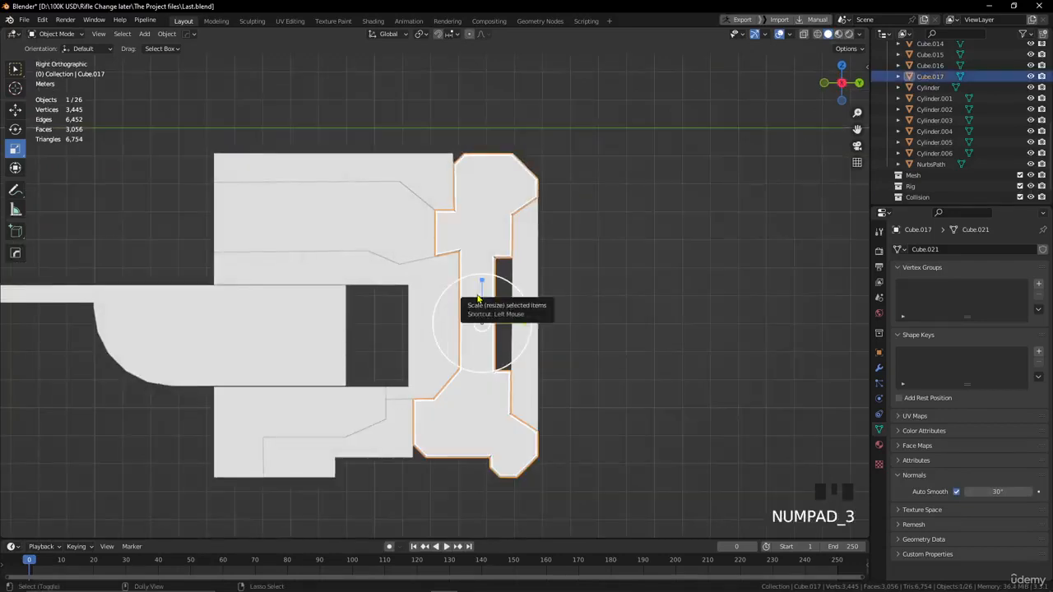
{"action": "key", "text": "shift+ctrl+x"}
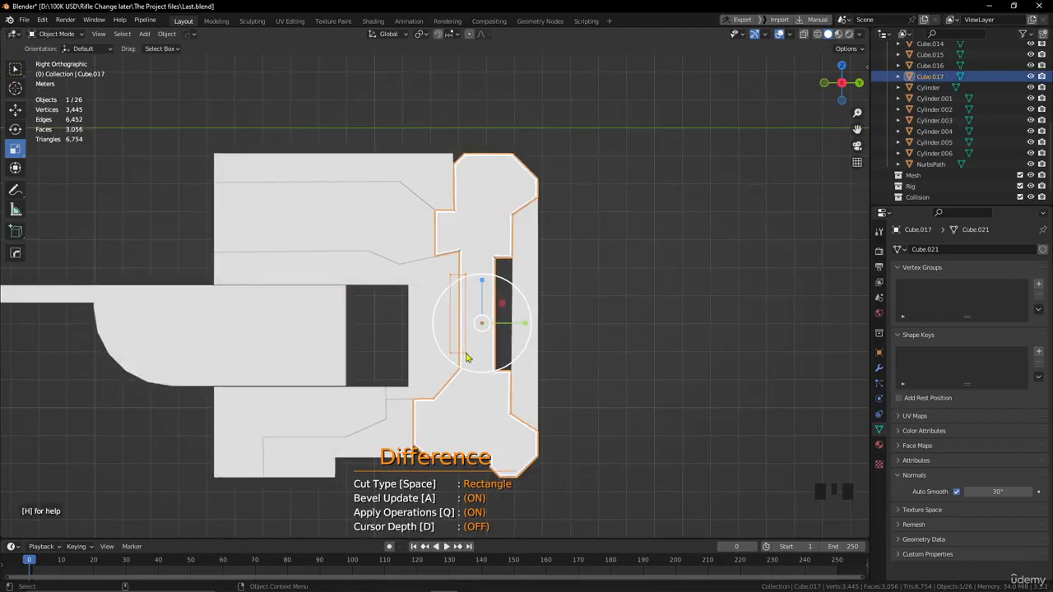
{"action": "left_click", "coordinate": [598, 300]}
{"action": "left_click_drag", "start_coordinate": [598, 299], "coordinate": [461, 307], "text": "alt"}
{"action": "scroll", "coordinate": [549, 322], "scroll_direction": "down", "scroll_amount": 1}
Apply rotation and scale to the flat plate at the back of the stock and set its origin to geometry.
{"action": "left_click", "coordinate": [461, 307]}
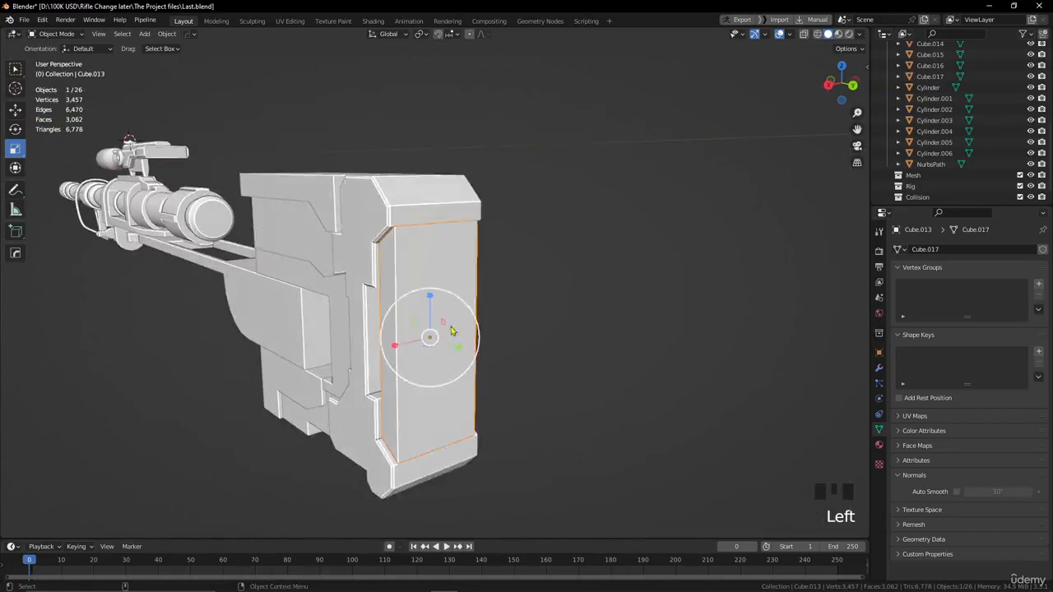
{"action": "scroll", "coordinate": [554, 264], "scroll_direction": "up", "scroll_amount": 1}
{"action": "middle_click_drag", "start_coordinate": [555, 264], "coordinate": [492, 234], "text": "alt"}
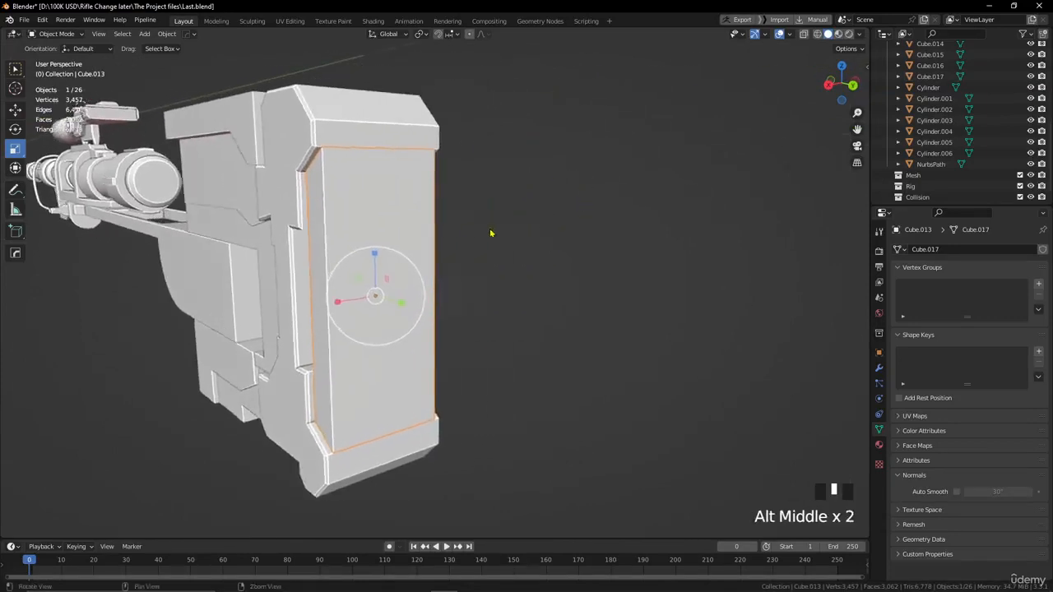
{"action": "left_click_drag", "start_coordinate": [491, 234], "coordinate": [511, 238], "text": "alt"}
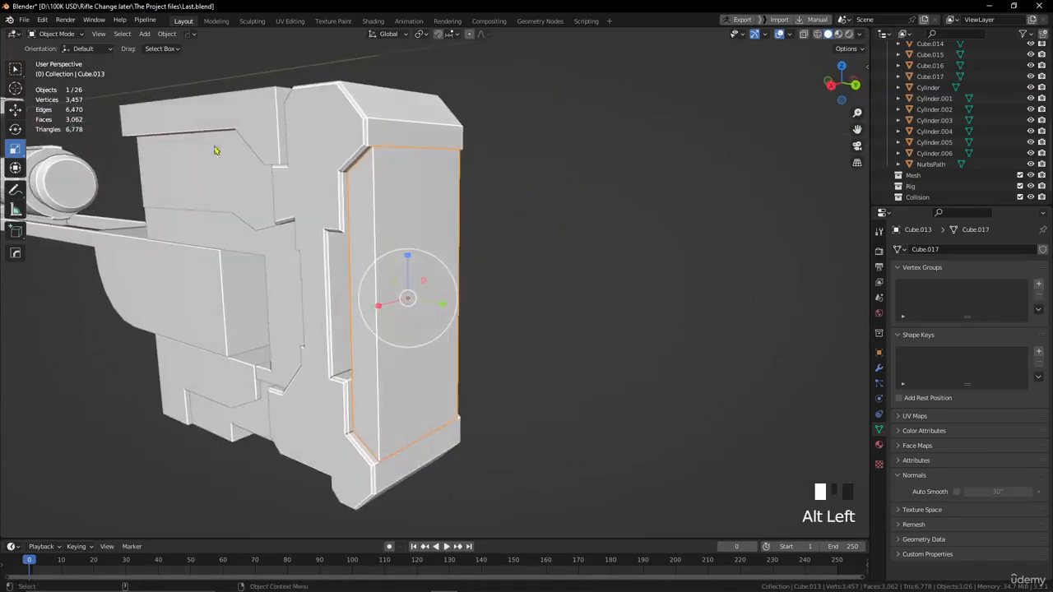
{"action": "left_click", "coordinate": [167, 34]}
{"action": "mouse_move", "coordinate": [201, 90]}
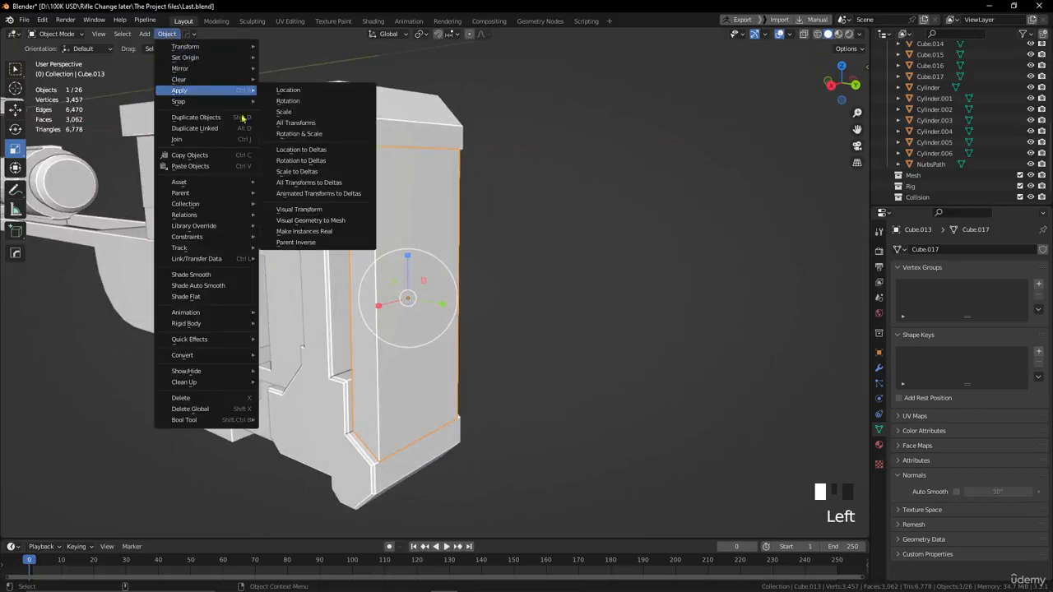
{"action": "left_click", "coordinate": [284, 132]}
{"action": "left_click", "coordinate": [175, 36]}
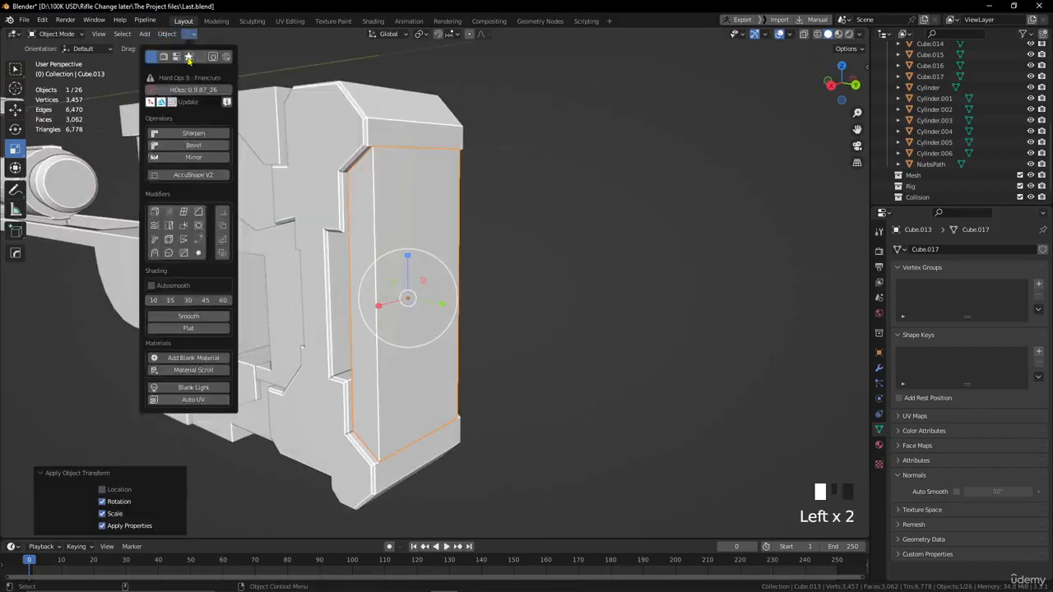
{"action": "mouse_move", "coordinate": [211, 66]}
{"action": "left_click", "coordinate": [274, 70]}
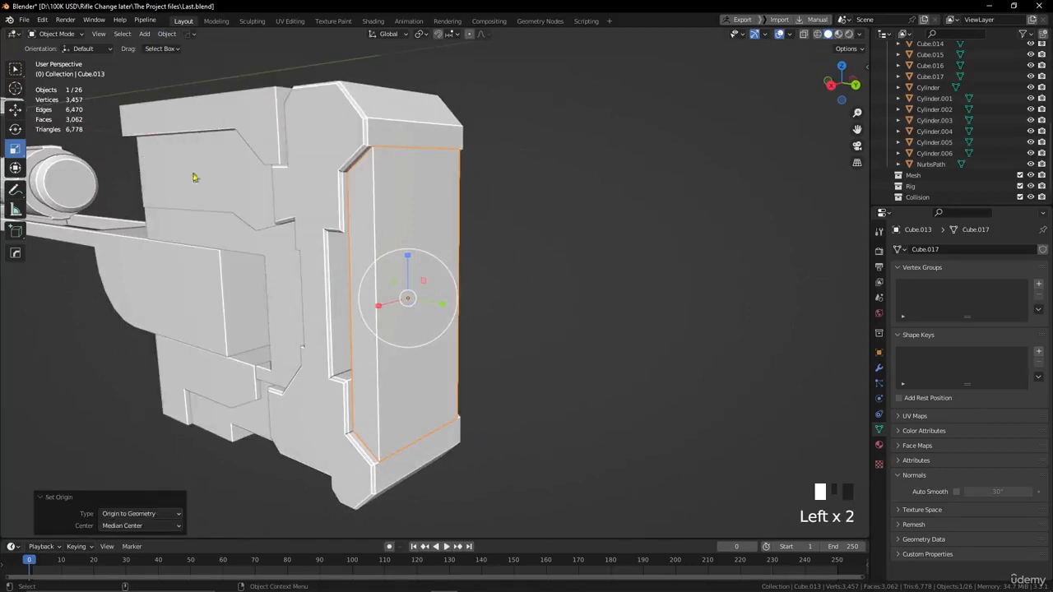
Bevel the two vertical outer edges of the back plate with 1 segment.
{"action": "key", "text": "Tab"}
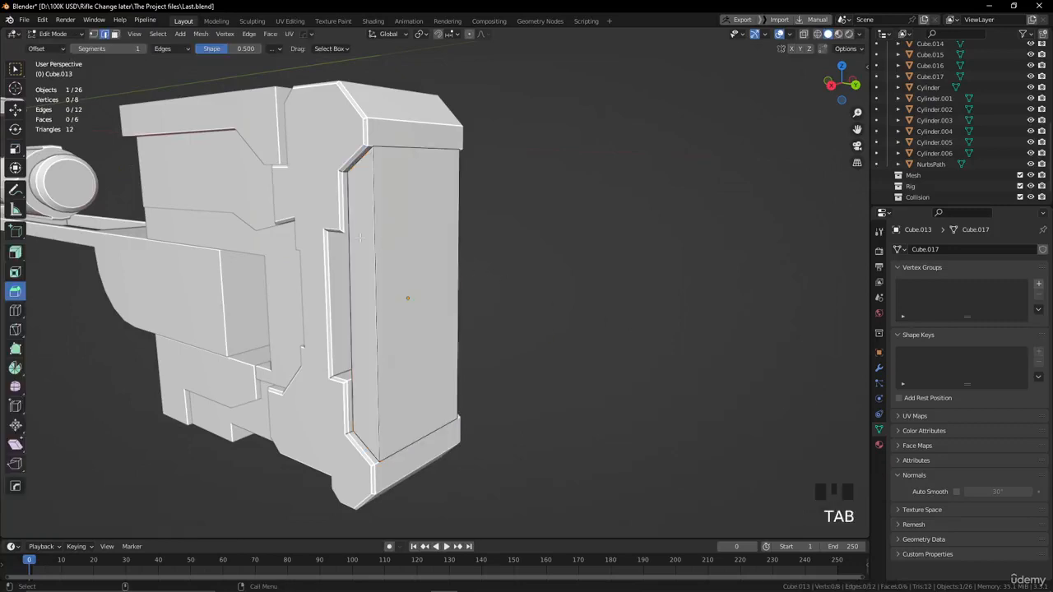
{"action": "left_click_drag", "start_coordinate": [512, 277], "coordinate": [416, 273], "text": "alt"}
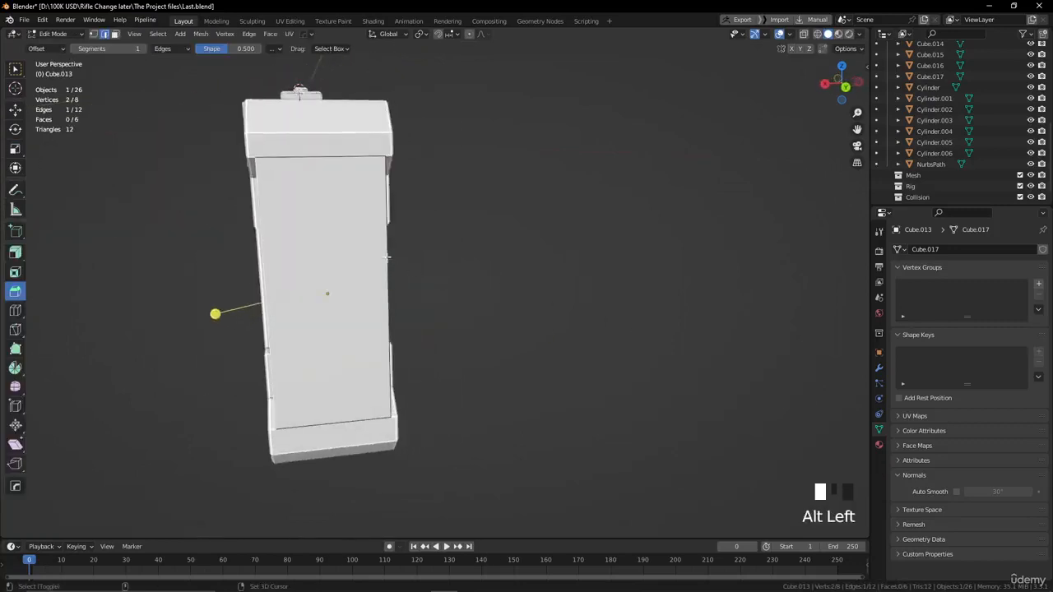
{"action": "left_click", "coordinate": [389, 260], "text": "shift"}
{"action": "left_click_drag", "start_coordinate": [499, 282], "coordinate": [437, 295], "text": "alt"}
{"action": "left_click_drag", "start_coordinate": [316, 267], "coordinate": [544, 286], "text": "alt"}
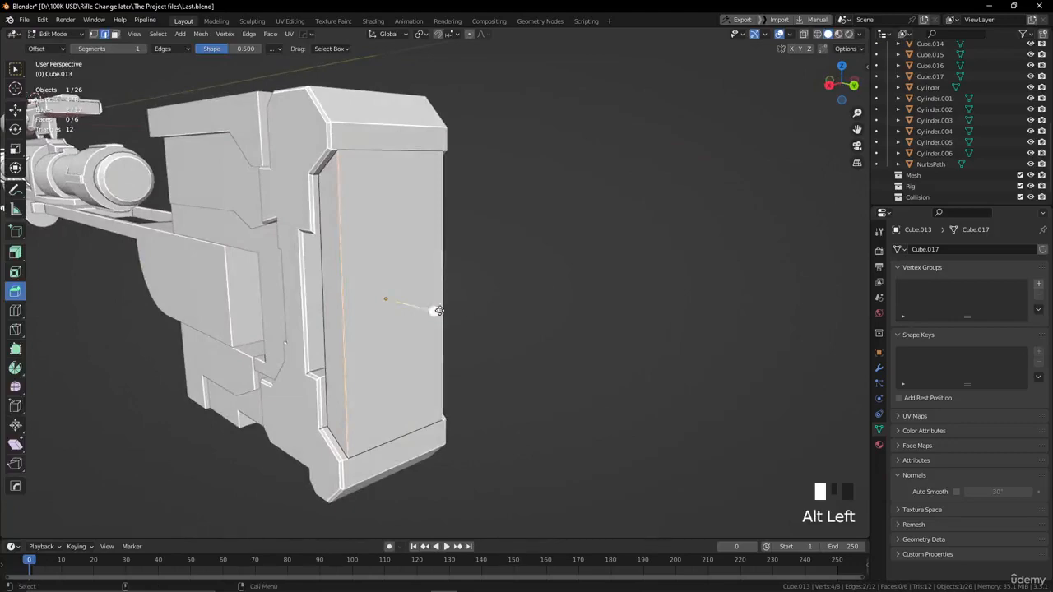
{"action": "left_click_drag", "start_coordinate": [439, 310], "coordinate": [455, 311]}
{"action": "left_click", "coordinate": [524, 298]}
{"action": "left_click_drag", "start_coordinate": [527, 299], "coordinate": [600, 305], "text": "alt"}
{"action": "key", "text": "Tab"}
Apply Shade Auto Smooth to the beveled back plate.
{"action": "left_click", "coordinate": [584, 242]}
{"action": "left_click_drag", "start_coordinate": [583, 242], "coordinate": [555, 261], "text": "alt"}
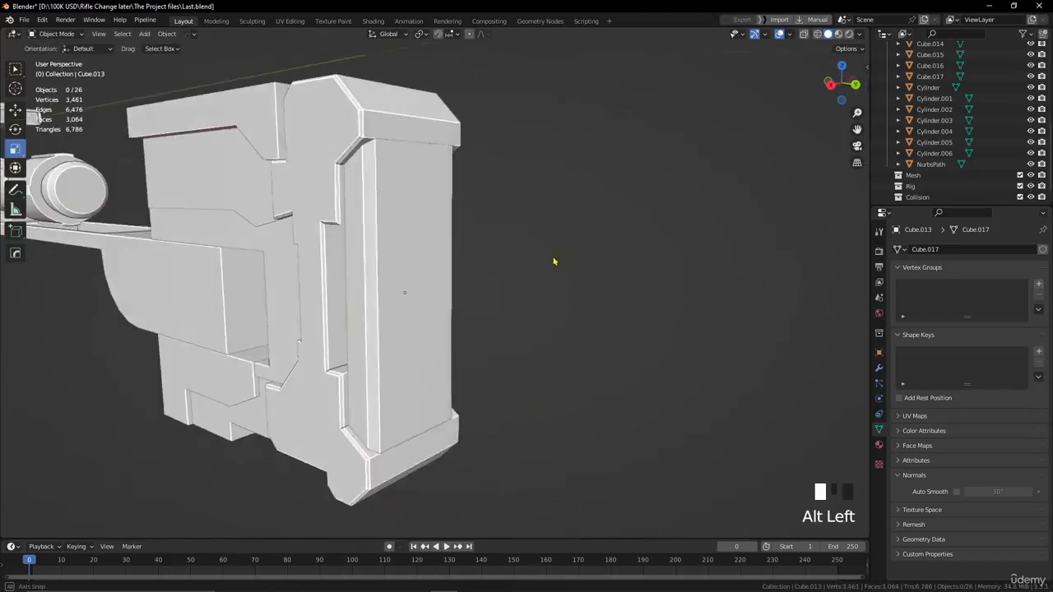
{"action": "left_click", "coordinate": [437, 258]}
{"action": "right_click", "coordinate": [436, 258]}
{"action": "left_click", "coordinate": [436, 258]}
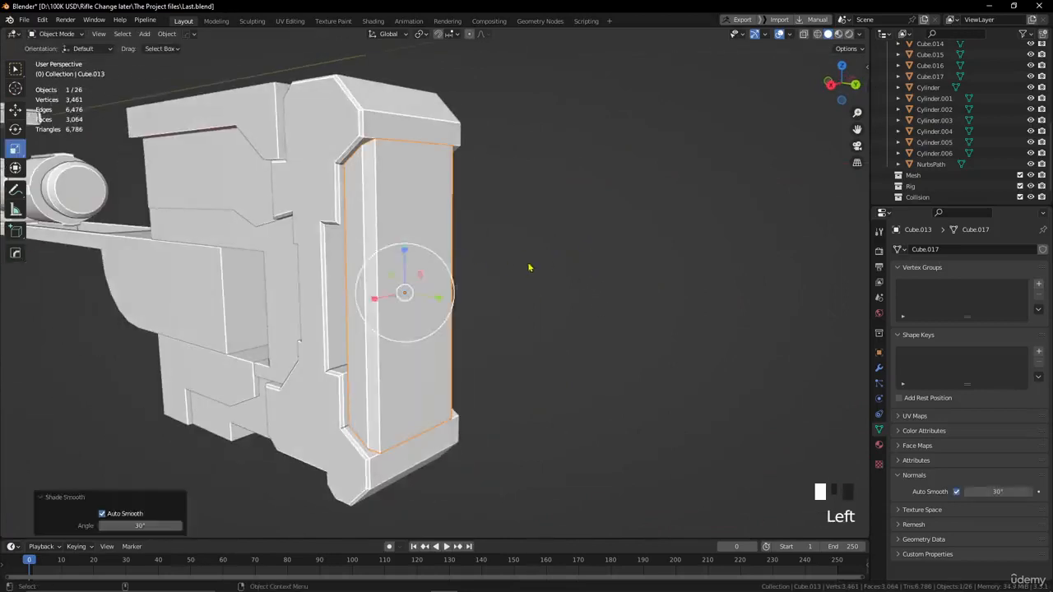
{"action": "left_click", "coordinate": [539, 274]}
{"action": "scroll", "coordinate": [549, 280], "scroll_direction": "down", "scroll_amount": 2}
{"action": "mouse_move", "coordinate": [548, 279]}
{"action": "left_mouse_down", "text": "alt"}
{"action": "mouse_move", "coordinate": [530, 255]}
{"action": "mouse_move", "coordinate": [588, 278]}
{"action": "mouse_move", "coordinate": [538, 271]}
{"action": "left_mouse_up", "text": "alt"}
{"action": "middle_click_drag", "start_coordinate": [538, 271], "coordinate": [581, 247], "text": "alt"}
{"action": "scroll", "coordinate": [542, 256], "scroll_direction": "up", "scroll_amount": 3}
{"action": "left_click_drag", "start_coordinate": [542, 255], "coordinate": [517, 240], "text": "alt"}
{"action": "scroll", "coordinate": [514, 249], "scroll_direction": "down", "scroll_amount": 1}
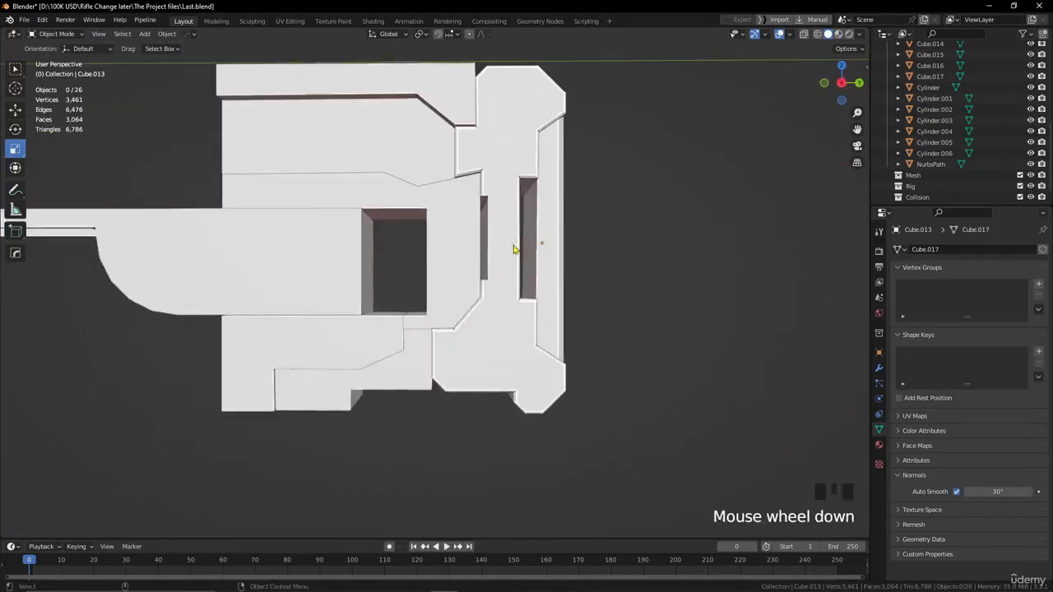
Set the origin of the lower stepped piece beneath the stock to geometry and apply its transforms.
{"action": "left_click", "coordinate": [415, 367]}
{"action": "left_click_drag", "start_coordinate": [415, 367], "coordinate": [381, 317], "text": "alt"}
{"action": "scroll", "coordinate": [442, 357], "scroll_direction": "up", "scroll_amount": 1}
{"action": "left_click", "coordinate": [167, 33]}
{"action": "mouse_move", "coordinate": [191, 55]}
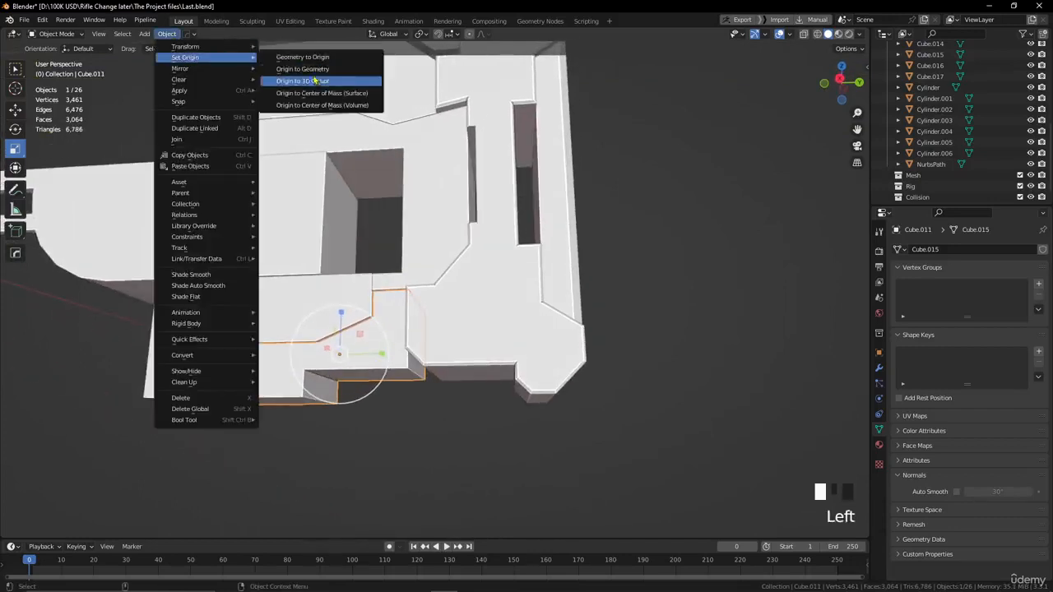
{"action": "left_click", "coordinate": [311, 77]}
{"action": "left_click", "coordinate": [168, 33]}
{"action": "mouse_move", "coordinate": [242, 90]}
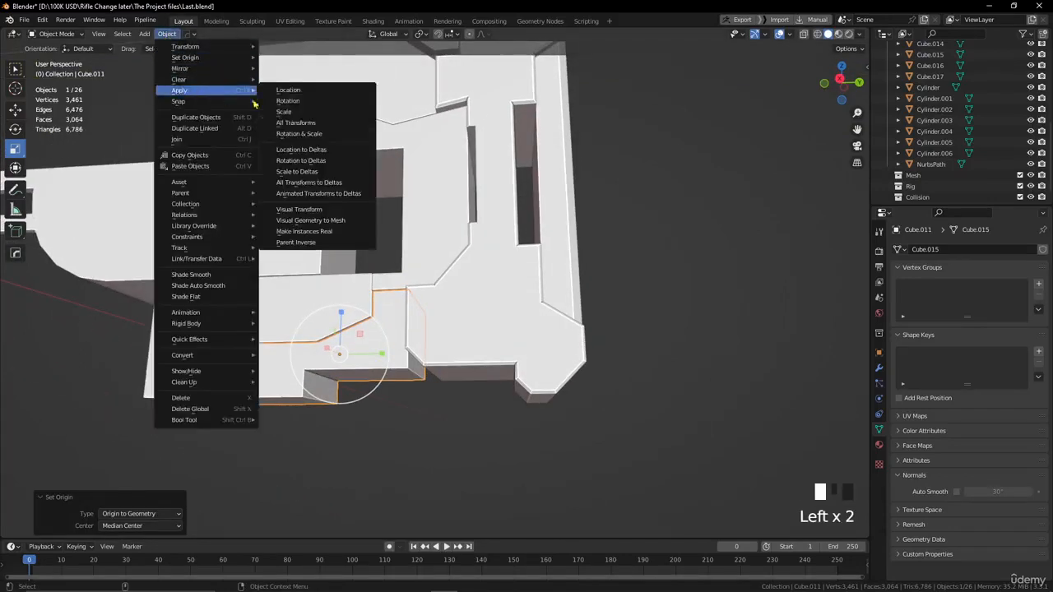
{"action": "left_click", "coordinate": [305, 123]}
Bevel the lower stepped piece's bottom rear edge by 0.574 m, and bevel the bottom edge at its step.
{"action": "key", "text": "Tab"}
{"action": "left_click_drag", "start_coordinate": [395, 385], "coordinate": [381, 366], "text": "alt"}
{"action": "left_click_drag", "start_coordinate": [440, 388], "coordinate": [468, 403]}
{"action": "left_click_drag", "start_coordinate": [471, 407], "coordinate": [429, 407], "text": "alt"}
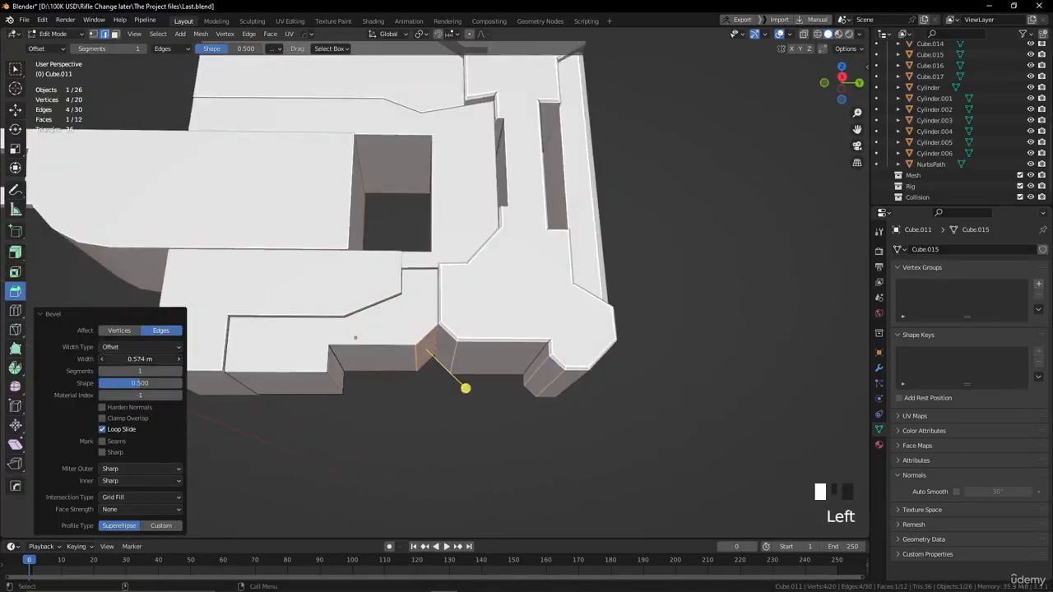
{"action": "left_click", "coordinate": [359, 391]}
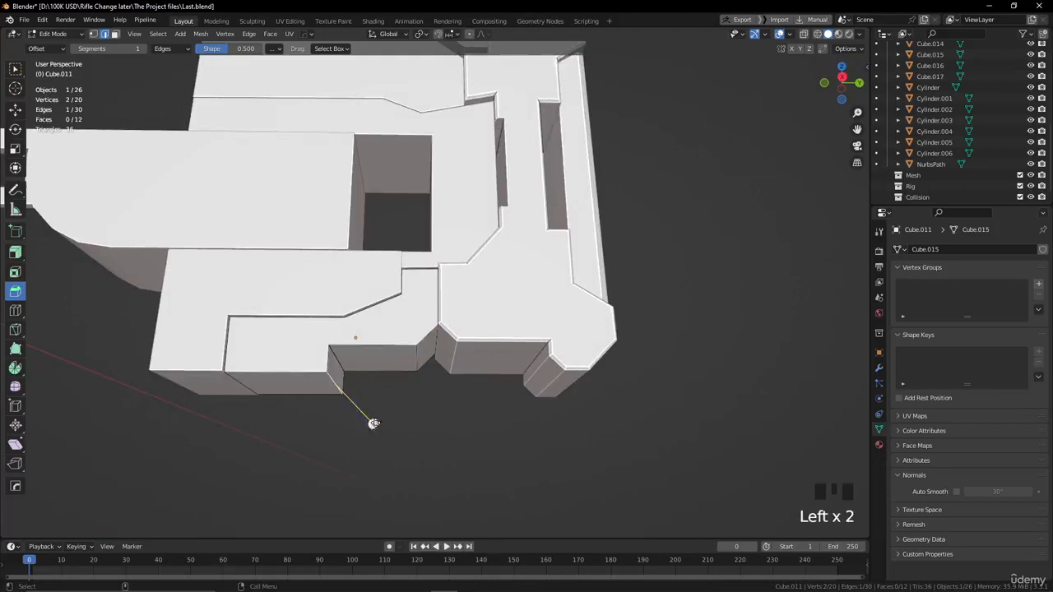
{"action": "left_click_drag", "start_coordinate": [374, 424], "coordinate": [400, 434]}
{"action": "left_click", "coordinate": [402, 438]}
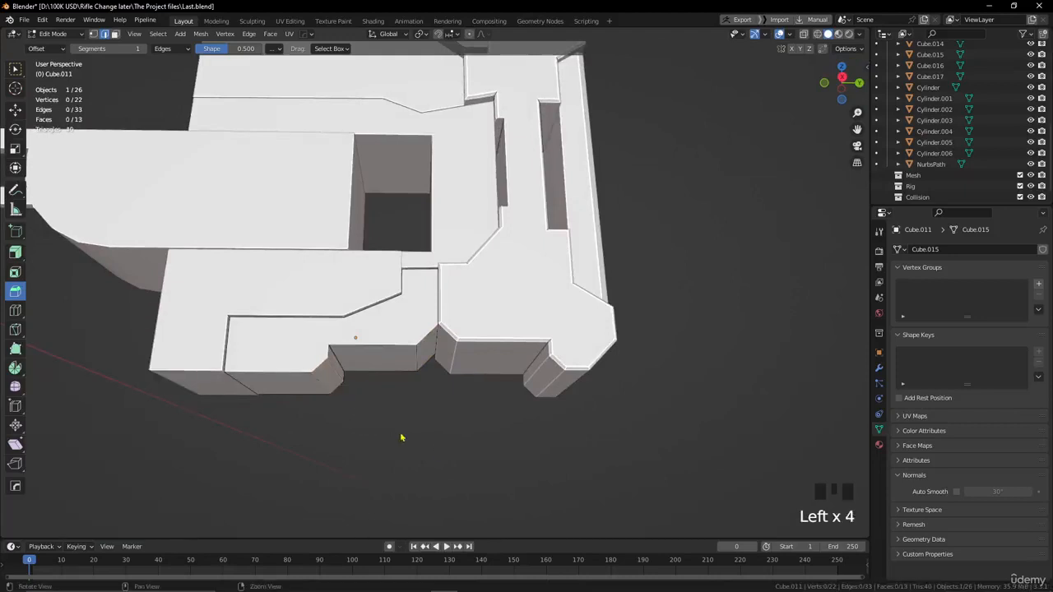
Bevel the outlines of both side faces of the lower stepped piece with a small width and 1 segment.
{"action": "middle_click_drag", "start_coordinate": [401, 437], "coordinate": [500, 437], "text": "alt"}
{"action": "left_click_drag", "start_coordinate": [500, 437], "coordinate": [452, 416], "text": "alt"}
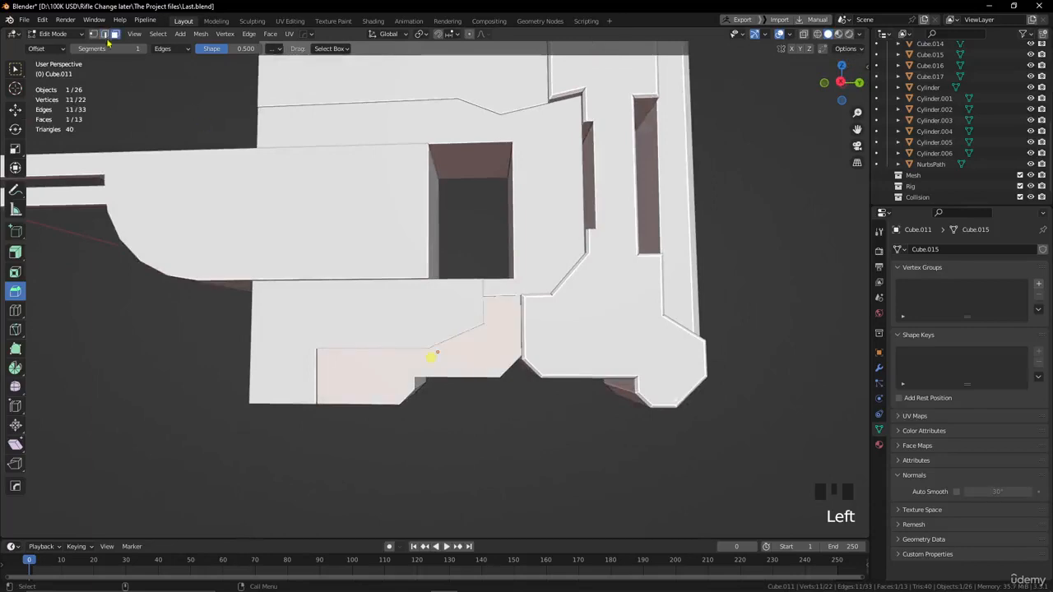
{"action": "left_click_drag", "start_coordinate": [416, 388], "coordinate": [552, 343], "text": "alt"}
{"action": "scroll", "coordinate": [479, 360], "scroll_direction": "up", "scroll_amount": 4}
{"action": "middle_click_drag", "start_coordinate": [374, 410], "coordinate": [411, 341], "text": "alt"}
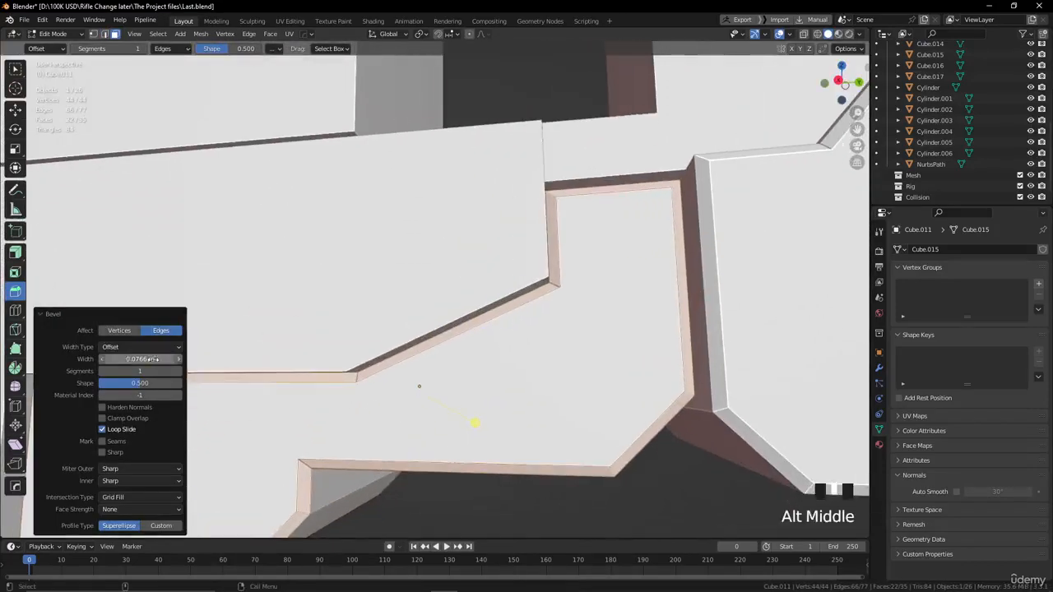
{"action": "left_click_drag", "start_coordinate": [153, 360], "coordinate": [115, 360]}
{"action": "scroll", "coordinate": [493, 417], "scroll_direction": "down", "scroll_amount": 3}
{"action": "left_click_drag", "start_coordinate": [494, 417], "coordinate": [477, 346], "text": "alt"}
Return to Object Mode and apply Shade Auto Smooth to the lower stepped piece.
{"action": "key", "text": "Tab"}
{"action": "scroll", "coordinate": [494, 402], "scroll_direction": "down", "scroll_amount": 1}
{"action": "right_click", "coordinate": [477, 346]}
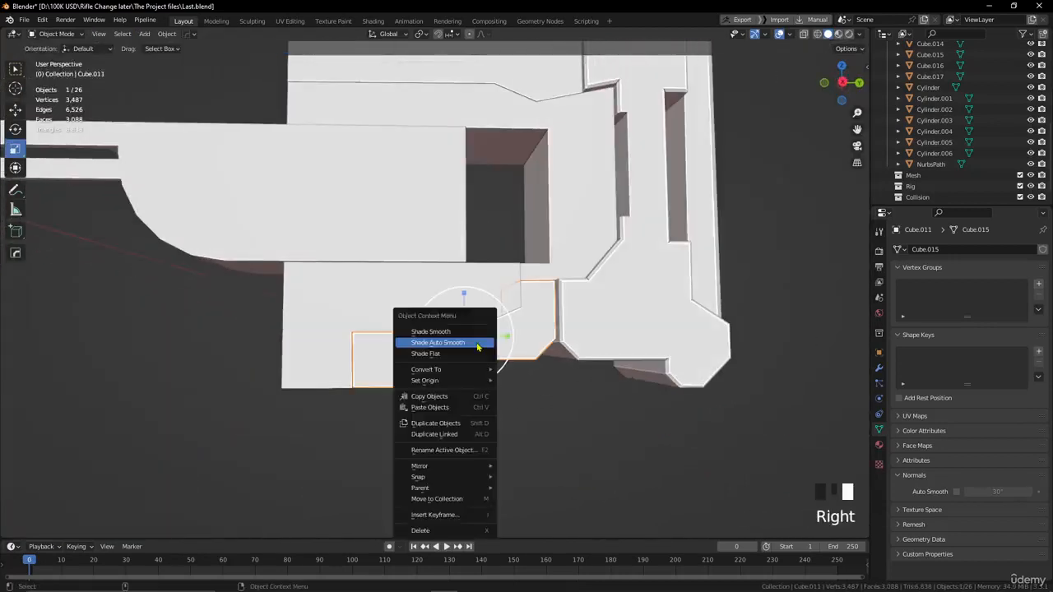
{"action": "left_click", "coordinate": [477, 344]}
Add the adjoining lower front piece to the selection and apply the transforms of both pieces.
{"action": "scroll", "coordinate": [463, 416], "scroll_direction": "down", "scroll_amount": 2}
{"action": "left_click_drag", "start_coordinate": [463, 416], "coordinate": [392, 346], "text": "alt"}
{"action": "left_click", "coordinate": [355, 367]}
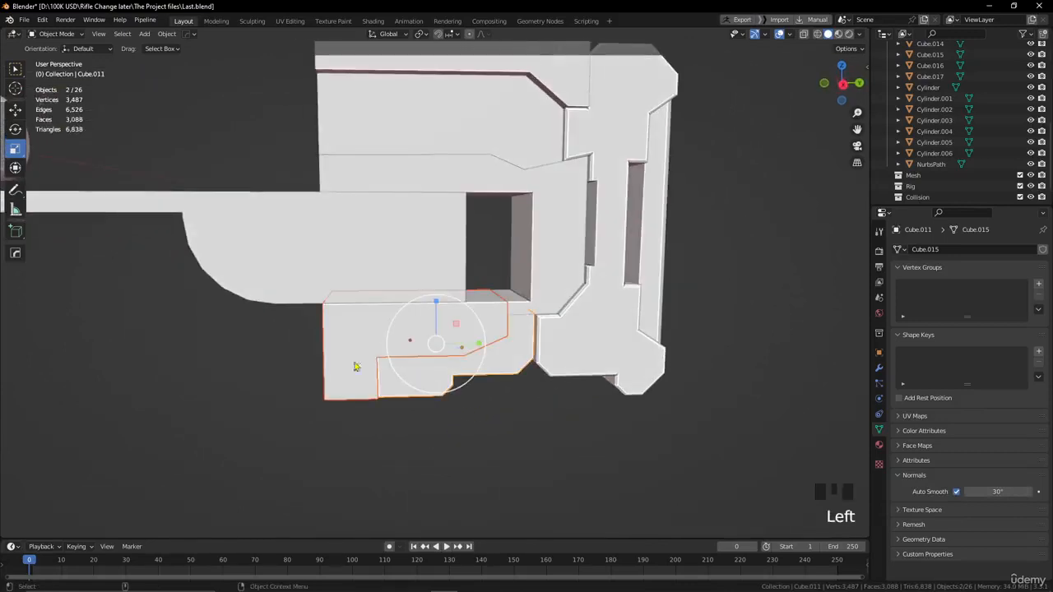
{"action": "left_click", "coordinate": [166, 34]}
{"action": "mouse_move", "coordinate": [233, 90]}
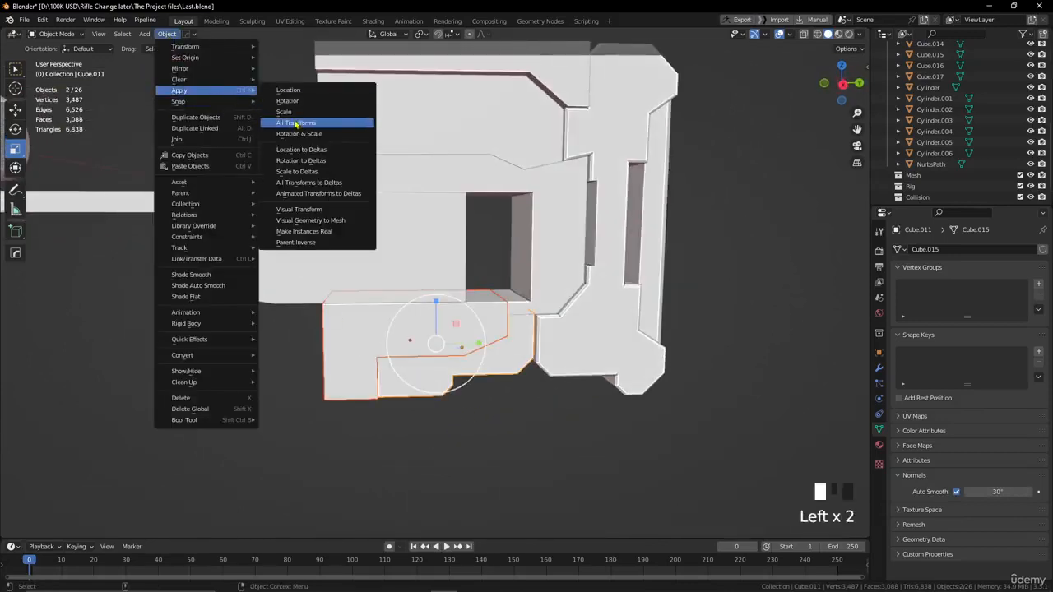
{"action": "left_click", "coordinate": [297, 123]}
Bevel the bottom front edge of the lower front piece into a slanted corner.
{"action": "key", "text": "Tab"}
{"action": "left_click_drag", "start_coordinate": [400, 466], "coordinate": [404, 505], "text": "alt"}
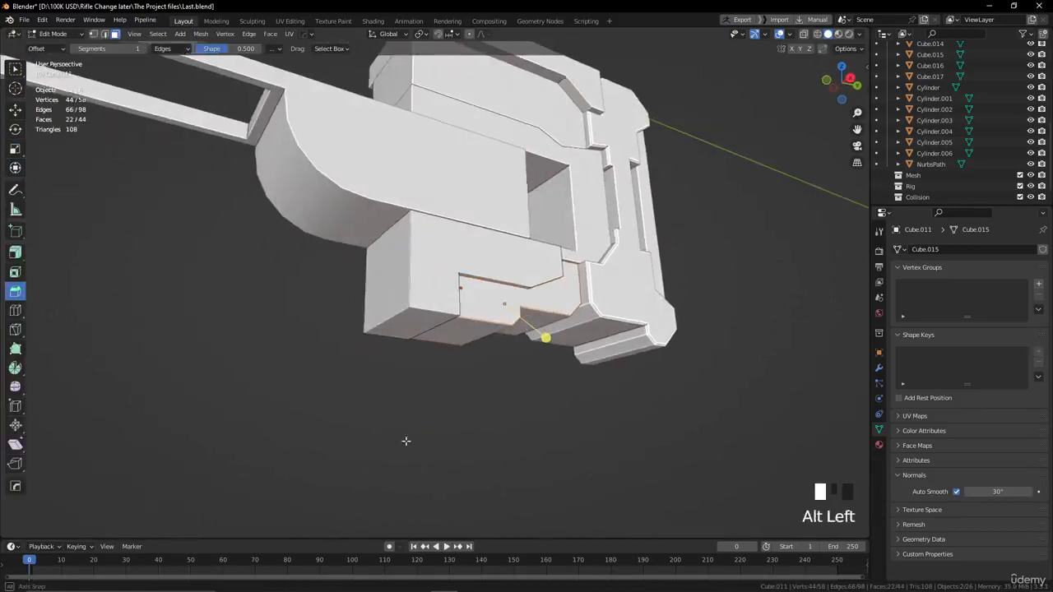
{"action": "key", "text": "2"}
{"action": "left_click", "coordinate": [383, 324]}
{"action": "left_click_drag", "start_coordinate": [349, 357], "coordinate": [326, 373]}
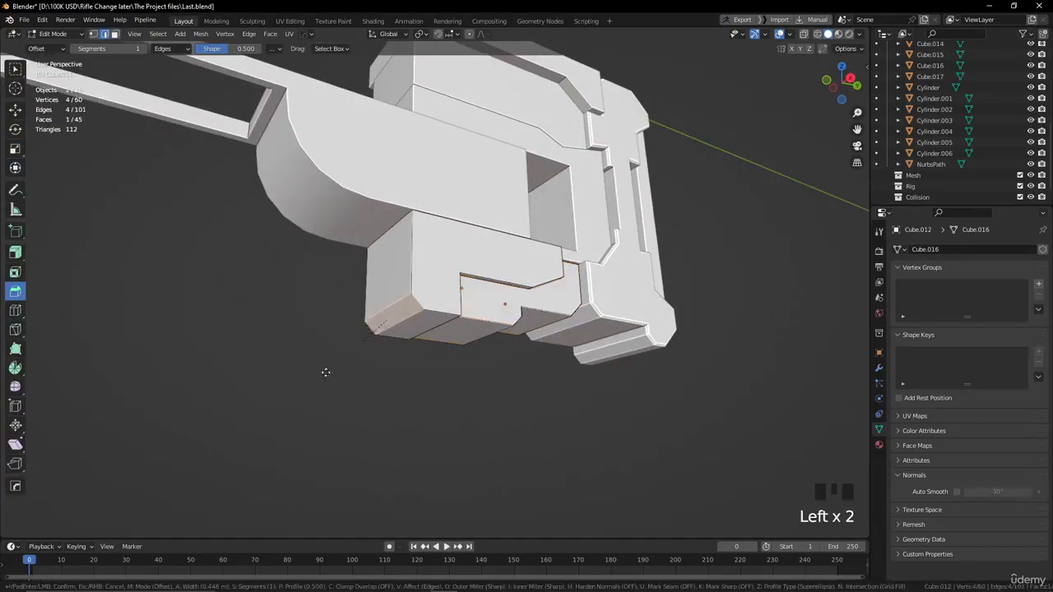
{"action": "left_click", "coordinate": [317, 385]}
{"action": "left_click_drag", "start_coordinate": [428, 386], "coordinate": [383, 414], "text": "alt"}
{"action": "left_click", "coordinate": [383, 383]}
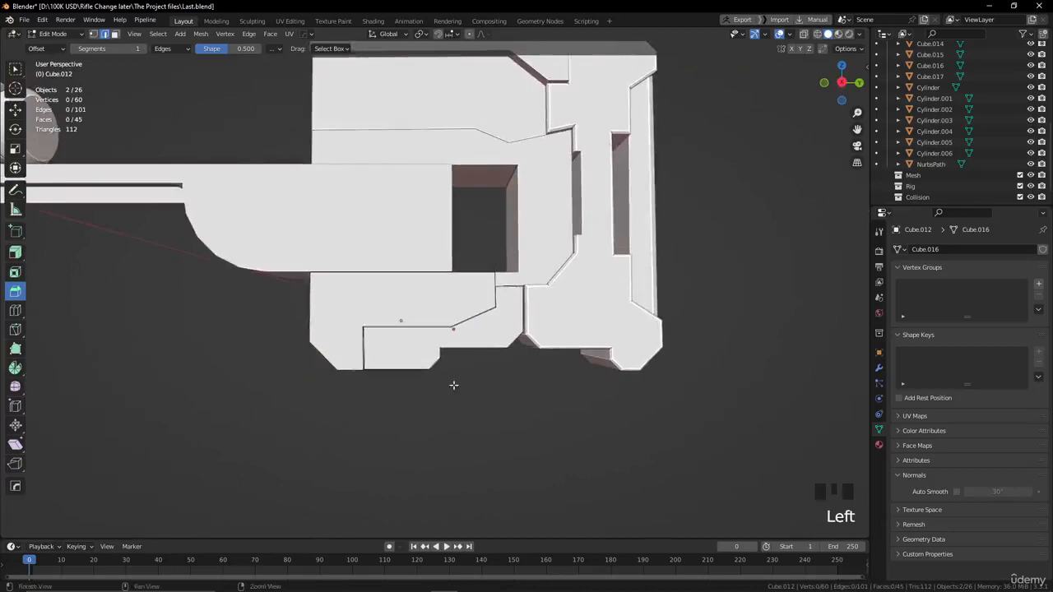
{"action": "middle_click_drag", "start_coordinate": [383, 384], "coordinate": [476, 422], "text": "alt"}
Bevel the outlines of both side faces of the lower front piece with a width of 0.0658 m and 1 segment.
{"action": "left_click_drag", "start_coordinate": [475, 422], "coordinate": [598, 359], "text": "alt"}
{"action": "left_click", "coordinate": [424, 316]}
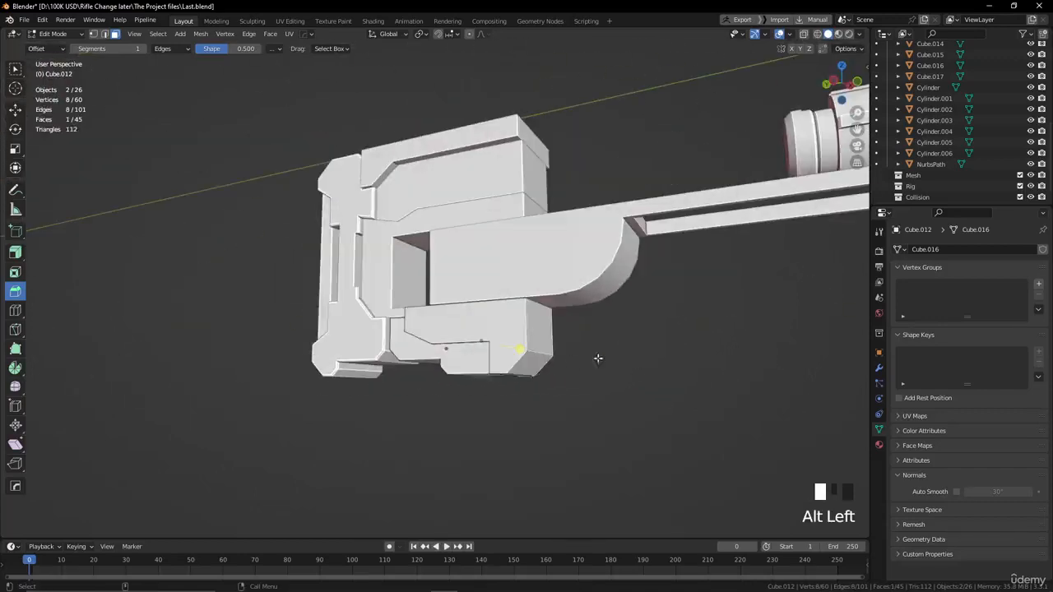
{"action": "left_click_drag", "start_coordinate": [474, 364], "coordinate": [294, 388], "text": "alt"}
{"action": "scroll", "coordinate": [469, 380], "scroll_direction": "up", "scroll_amount": 2}
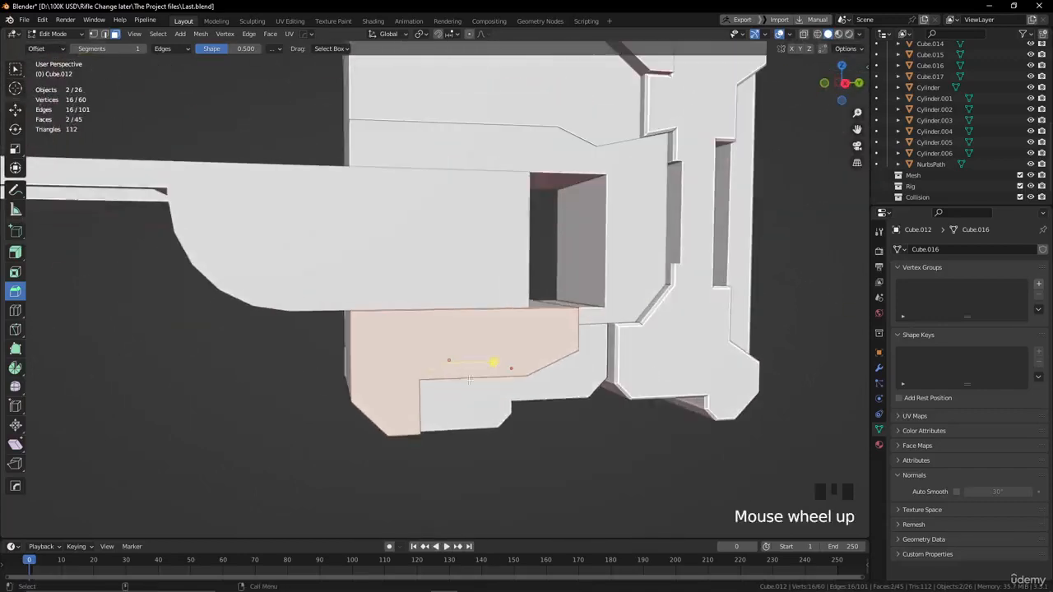
{"action": "left_click_drag", "start_coordinate": [493, 358], "coordinate": [498, 359]}
{"action": "left_click", "coordinate": [497, 359]}
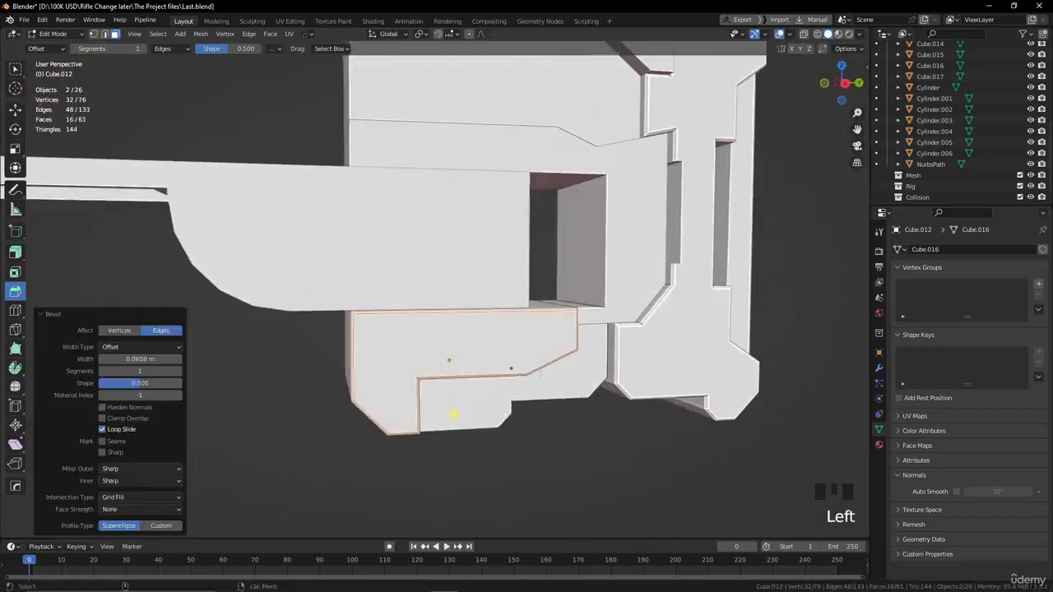
{"action": "left_click_drag", "start_coordinate": [447, 414], "coordinate": [383, 431], "text": "alt"}
Return to Object Mode and apply Shade Auto Smooth to the lower front piece.
{"action": "key", "text": "Tab"}
{"action": "mouse_move", "coordinate": [467, 295]}
{"action": "left_mouse_down", "text": "alt"}
{"action": "mouse_move", "coordinate": [463, 313]}
{"action": "mouse_move", "coordinate": [477, 274]}
{"action": "mouse_move", "coordinate": [482, 304]}
{"action": "left_mouse_up", "text": "alt"}
{"action": "left_click", "coordinate": [482, 304]}
{"action": "right_click", "coordinate": [482, 304]}
{"action": "left_click", "coordinate": [482, 301]}
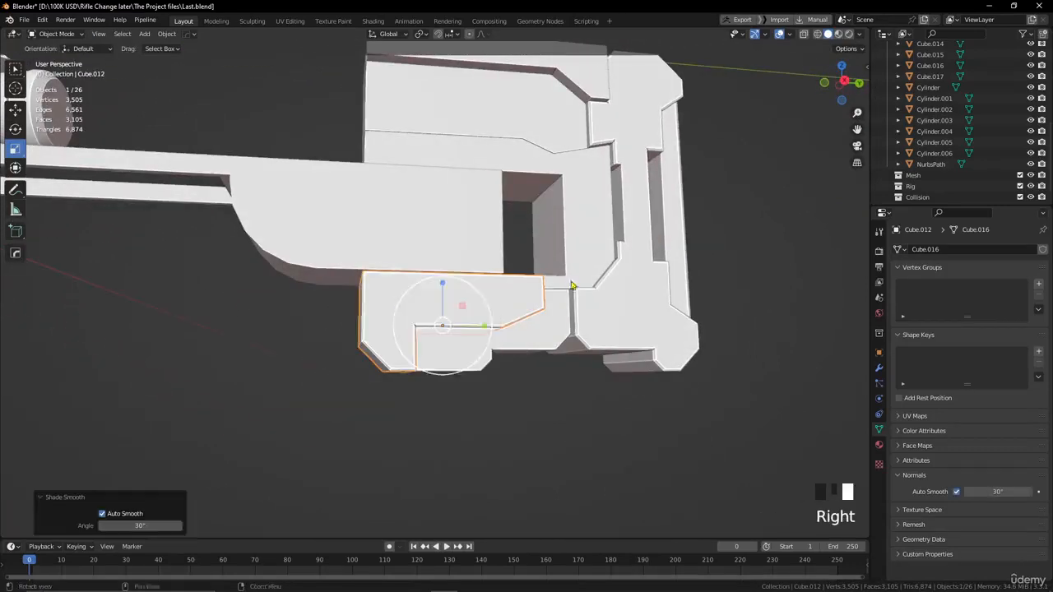
{"action": "middle_click_drag", "start_coordinate": [483, 304], "coordinate": [474, 329], "text": "alt"}
Bevel the lower front edge of the C-shaped middle piece by 0.343 m, and chamfer the upper rear inner corner of its opening.
{"action": "middle_click_drag", "start_coordinate": [479, 331], "coordinate": [519, 322], "text": "alt"}
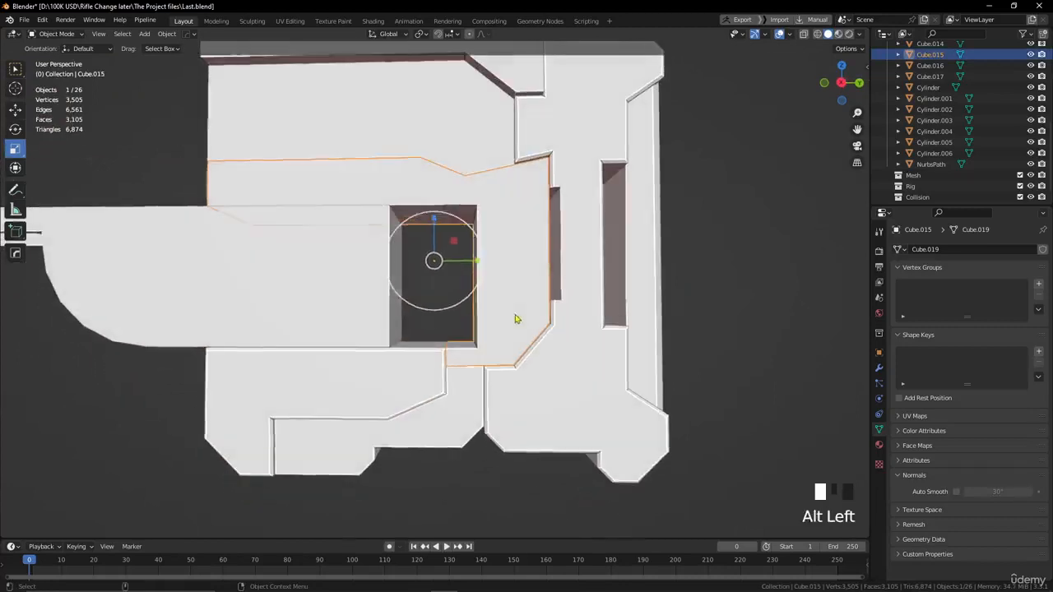
{"action": "key", "text": "Tab"}
{"action": "scroll", "coordinate": [480, 340], "scroll_direction": "up", "scroll_amount": 2}
{"action": "left_click", "coordinate": [456, 358]}
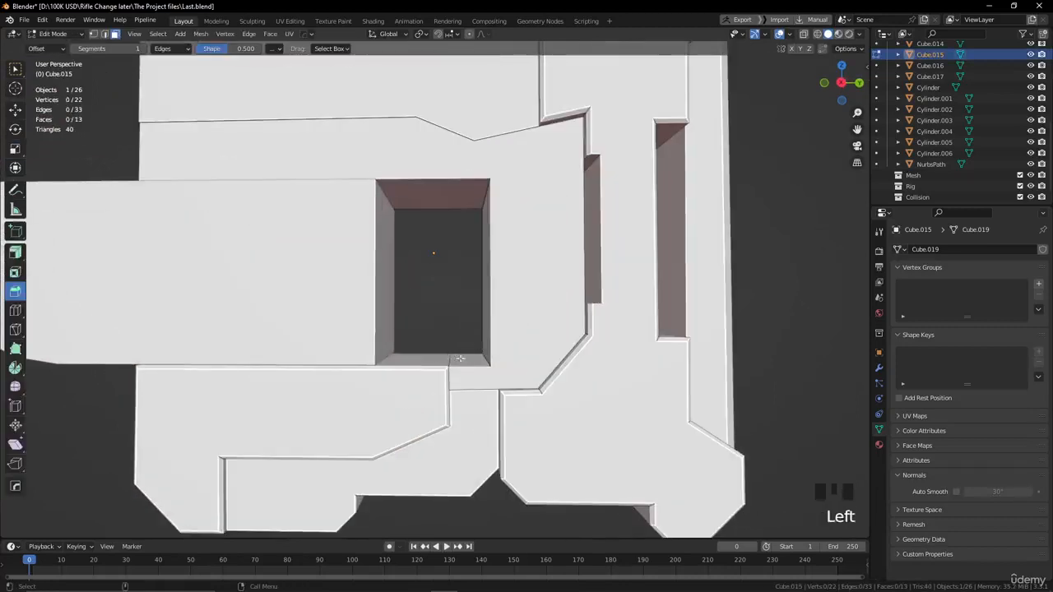
{"action": "left_click", "coordinate": [455, 357]}
{"action": "key", "text": "2"}
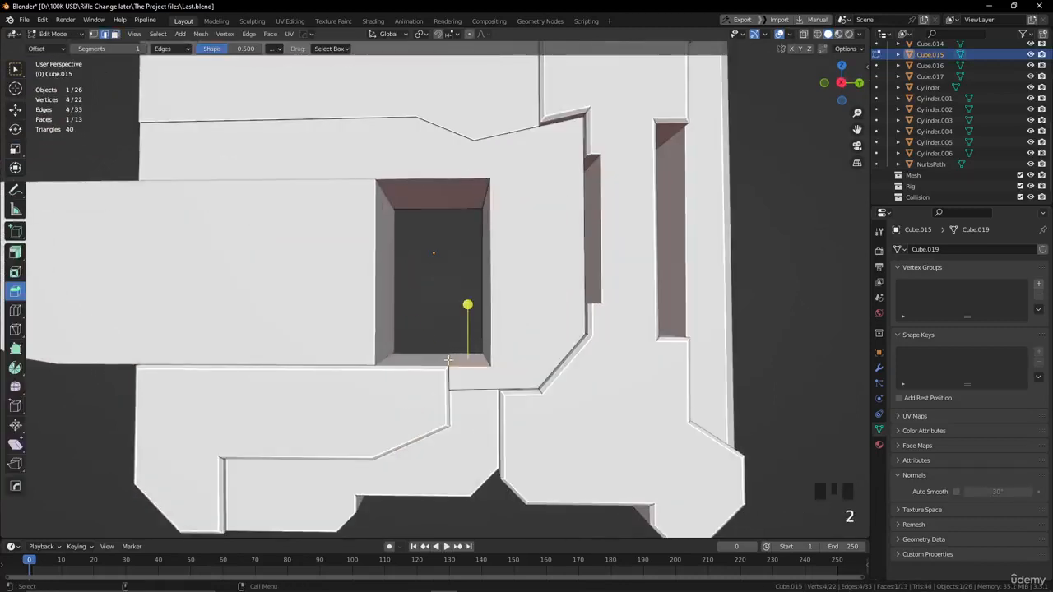
{"action": "left_click_drag", "start_coordinate": [439, 332], "coordinate": [414, 309]}
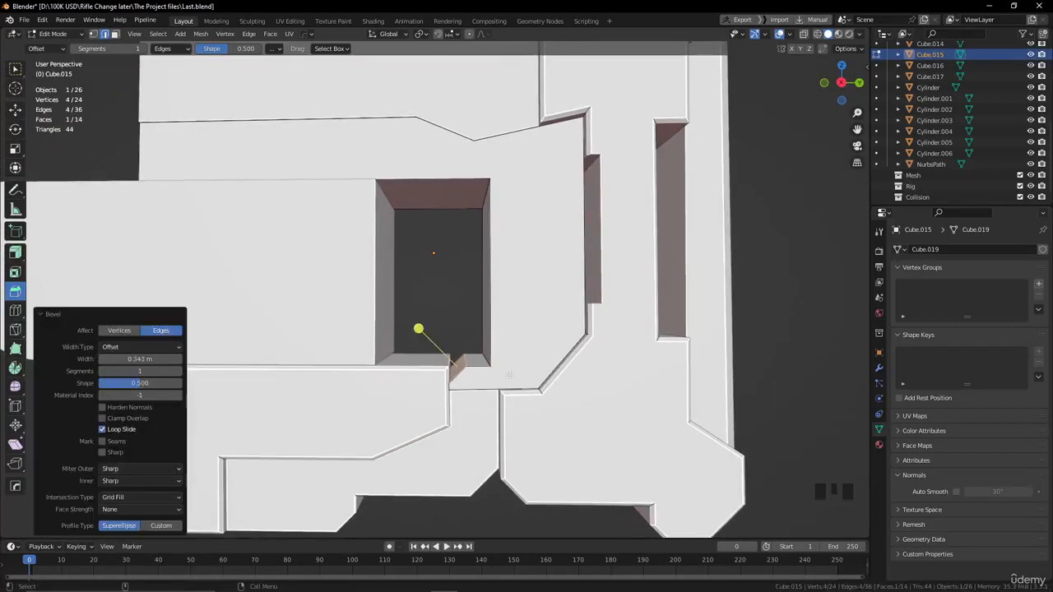
{"action": "left_click", "coordinate": [481, 202]}
{"action": "left_click_drag", "start_coordinate": [446, 237], "coordinate": [381, 260]}
Round the lower front edge of the C-shaped piece's upper arm with a 0.987 m bevel of 4 segments.
{"action": "left_click", "coordinate": [396, 204]}
{"action": "scroll", "coordinate": [423, 246], "scroll_direction": "down", "scroll_amount": 1}
{"action": "left_click_drag", "start_coordinate": [348, 330], "coordinate": [251, 340]}
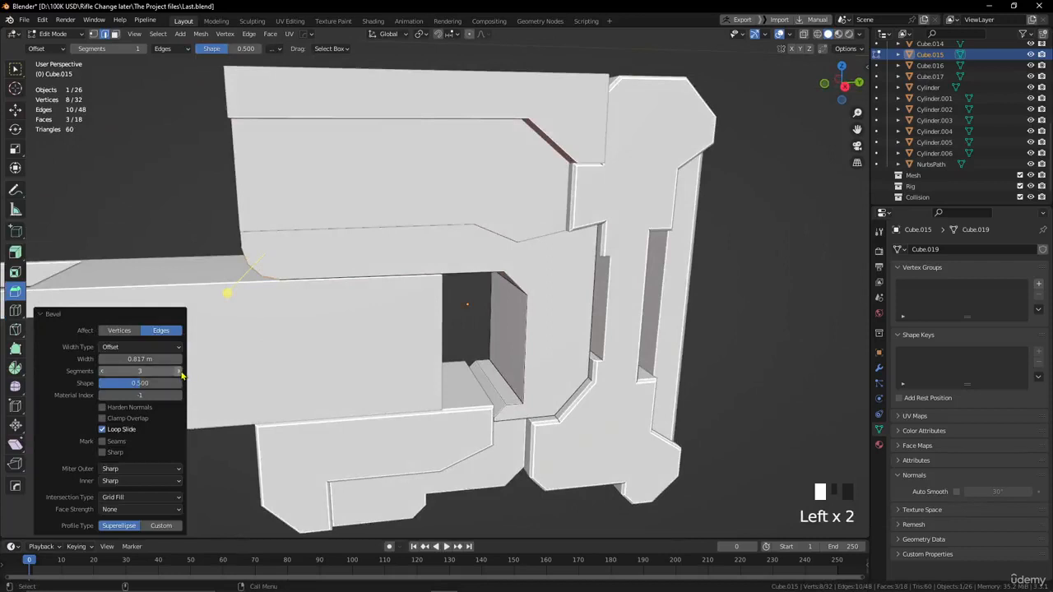
{"action": "left_click", "coordinate": [182, 375]}
{"action": "left_click_drag", "start_coordinate": [206, 362], "coordinate": [301, 332], "text": "alt"}
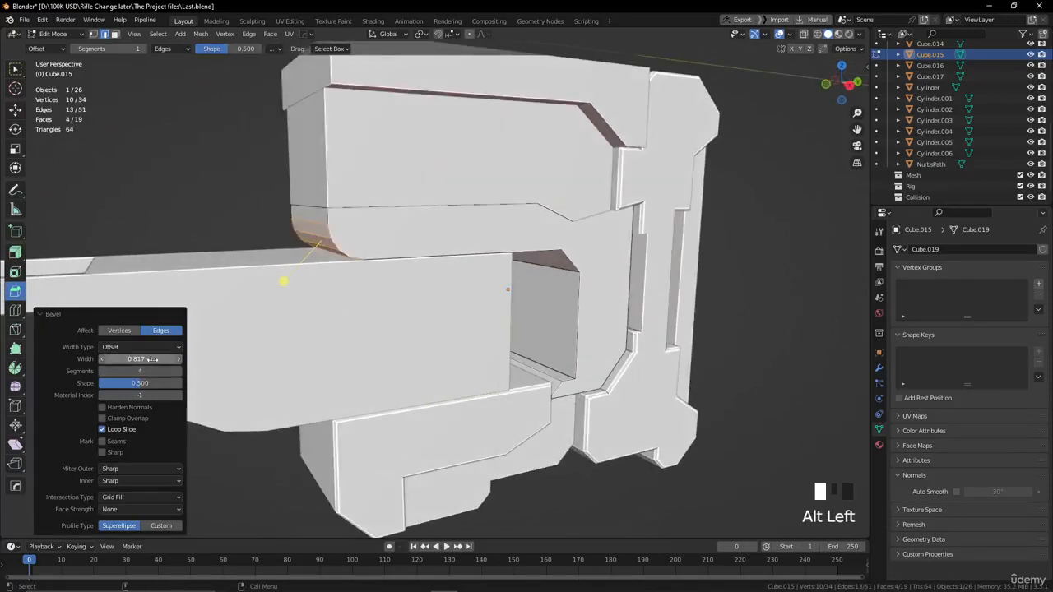
{"action": "left_click_drag", "start_coordinate": [153, 359], "coordinate": [165, 360]}
Return to Object Mode, apply Shade Auto Smooth to the C-shaped middle piece and deselect it.
{"action": "left_click_drag", "start_coordinate": [212, 184], "coordinate": [267, 321], "text": "alt"}
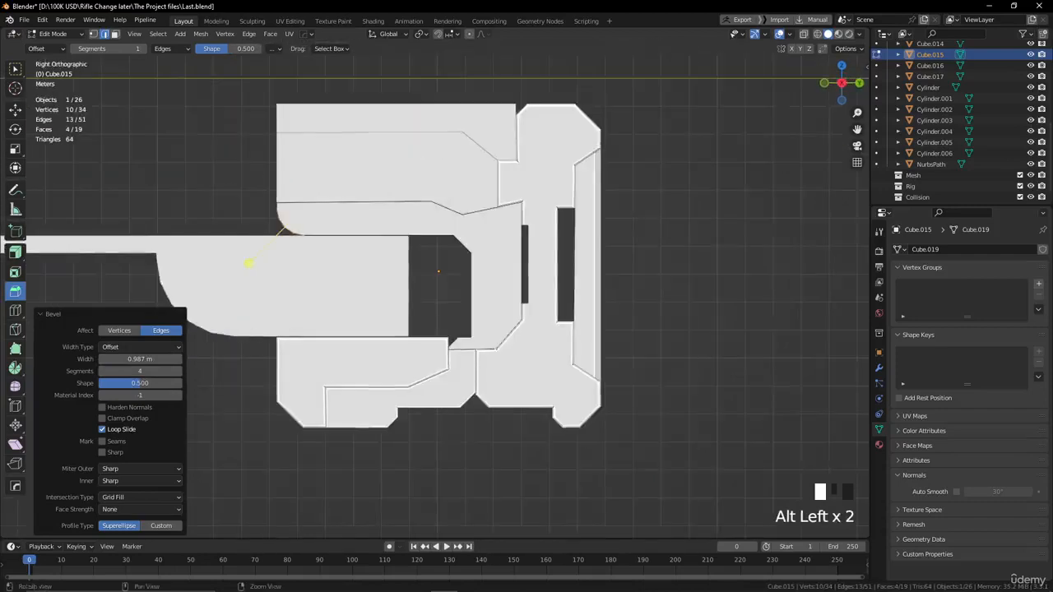
{"action": "scroll", "coordinate": [414, 261], "scroll_direction": "up", "scroll_amount": 2}
{"action": "middle_click_drag", "start_coordinate": [400, 238], "coordinate": [417, 300], "text": "alt"}
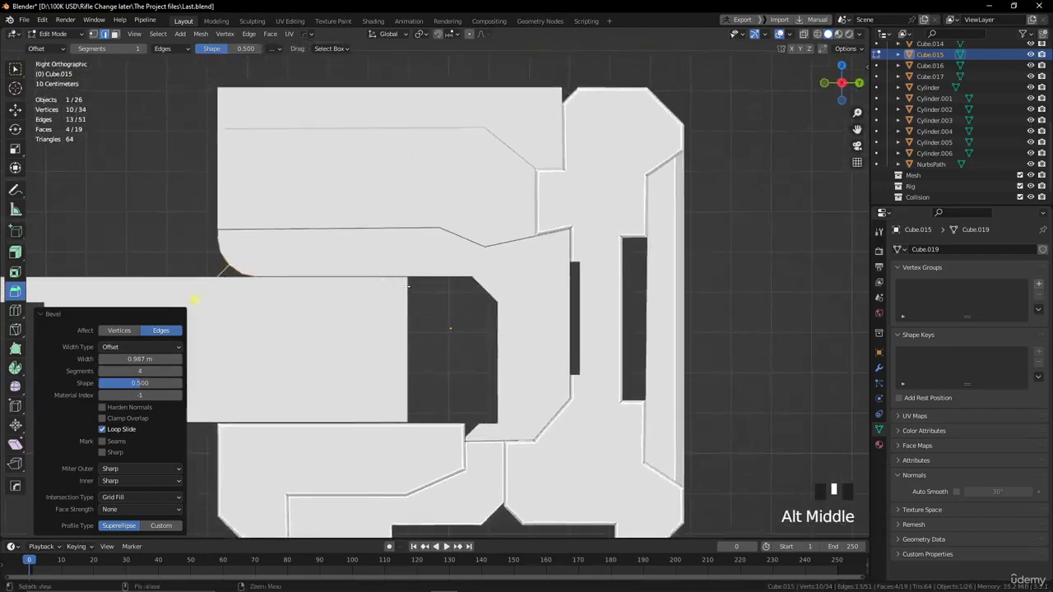
{"action": "left_click_drag", "start_coordinate": [417, 300], "coordinate": [398, 287], "text": "alt"}
{"action": "scroll", "coordinate": [405, 278], "scroll_direction": "down", "scroll_amount": 3}
{"action": "scroll", "coordinate": [398, 289], "scroll_direction": "down", "scroll_amount": 1}
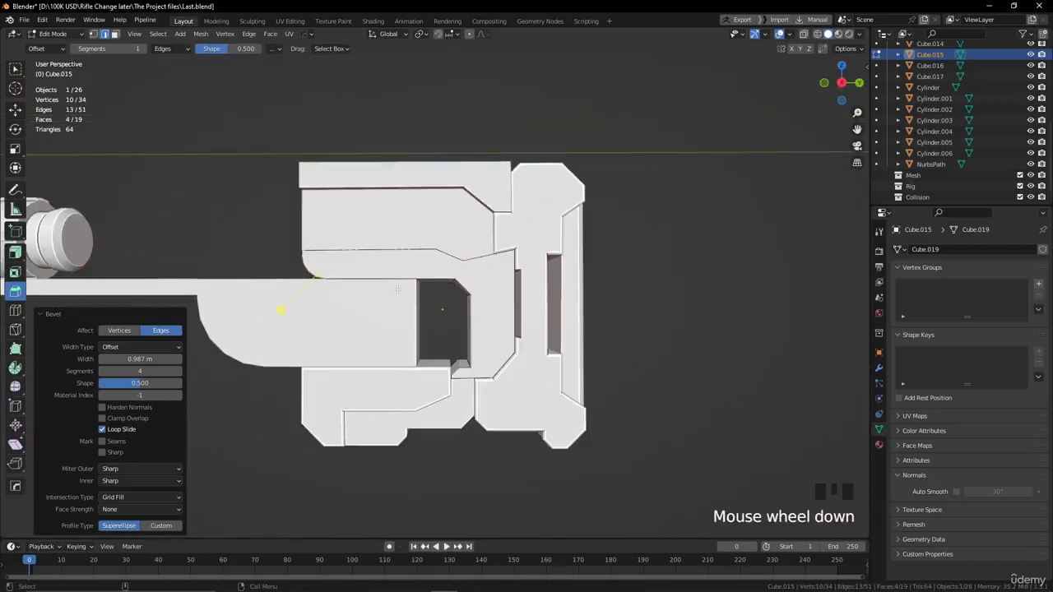
{"action": "left_click_drag", "start_coordinate": [399, 281], "coordinate": [415, 296], "text": "alt"}
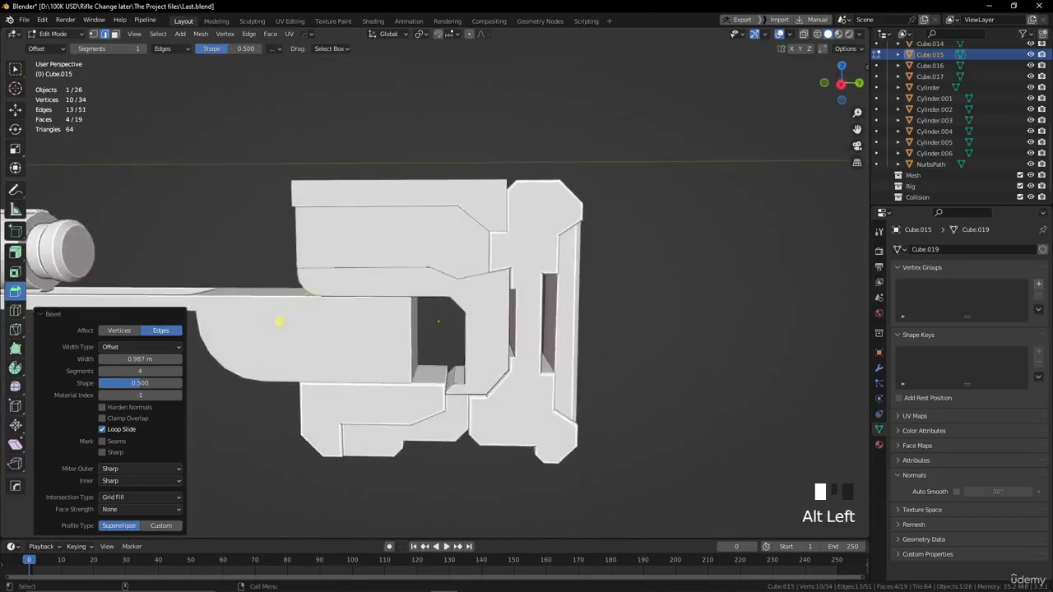
{"action": "key", "text": "Tab"}
{"action": "left_click", "coordinate": [484, 314]}
{"action": "right_click", "coordinate": [482, 313]}
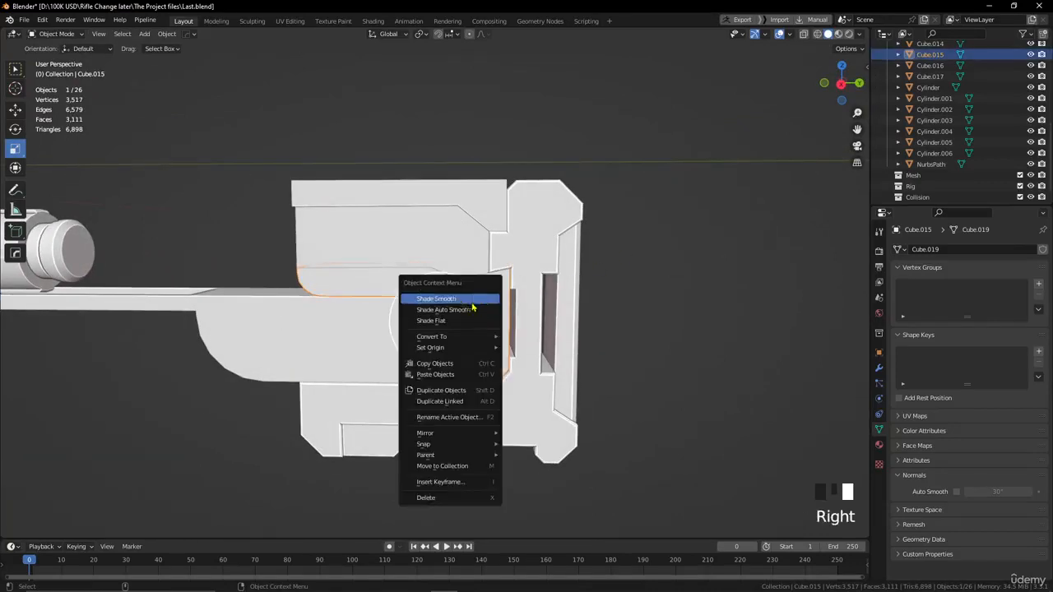
{"action": "left_click", "coordinate": [465, 312]}
{"action": "scroll", "coordinate": [496, 336], "scroll_direction": "up", "scroll_amount": 2}
{"action": "left_click", "coordinate": [701, 287]}
{"action": "scroll", "coordinate": [708, 286], "scroll_direction": "down", "scroll_amount": 2}
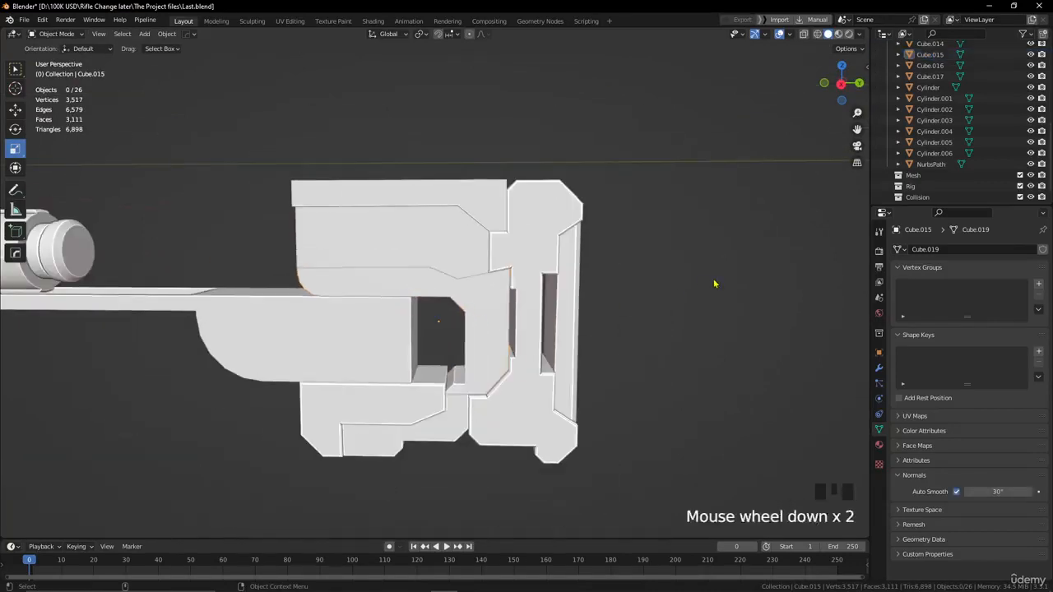
Select the upper middle block between the top piece and the C-shaped piece and apply its rotation and scale.
{"action": "left_click_drag", "start_coordinate": [715, 285], "coordinate": [595, 308], "text": "alt"}
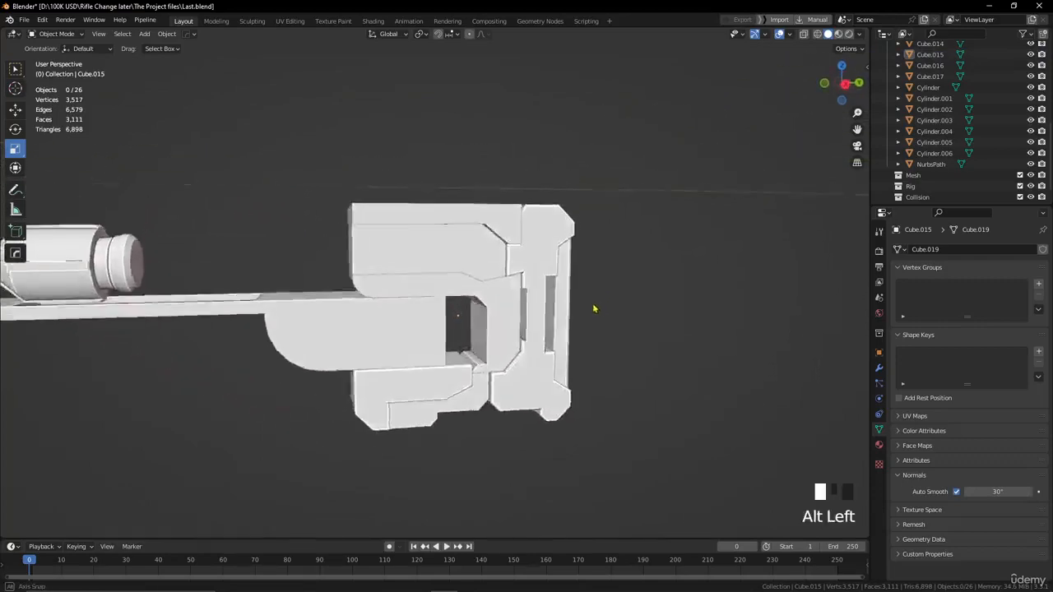
{"action": "scroll", "coordinate": [430, 275], "scroll_direction": "up", "scroll_amount": 2}
{"action": "left_click_drag", "start_coordinate": [430, 275], "coordinate": [404, 256], "text": "alt"}
{"action": "left_click", "coordinate": [403, 253]}
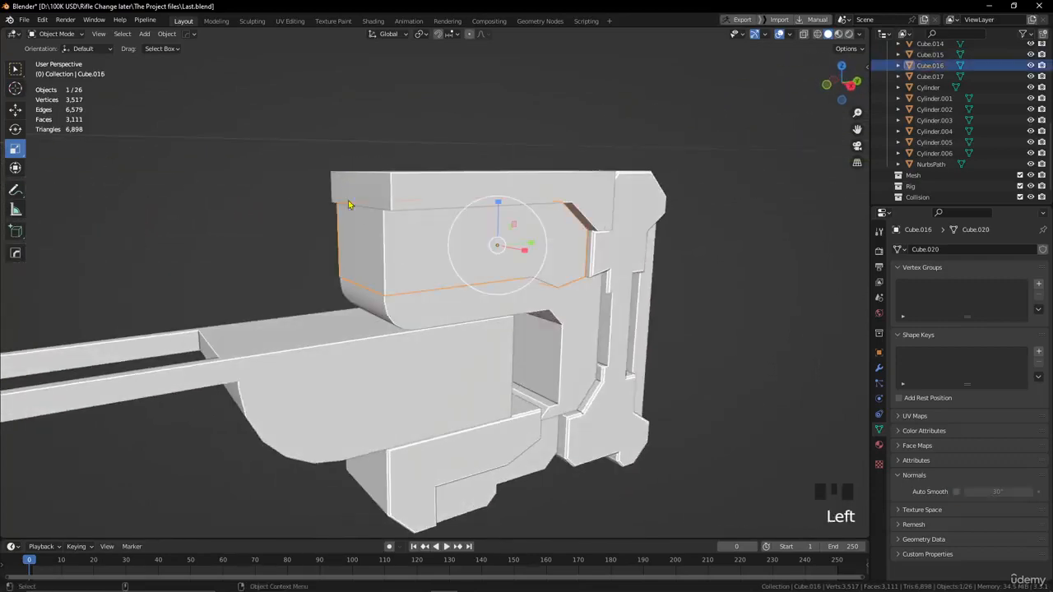
{"action": "left_click", "coordinate": [167, 34]}
{"action": "mouse_move", "coordinate": [218, 92]}
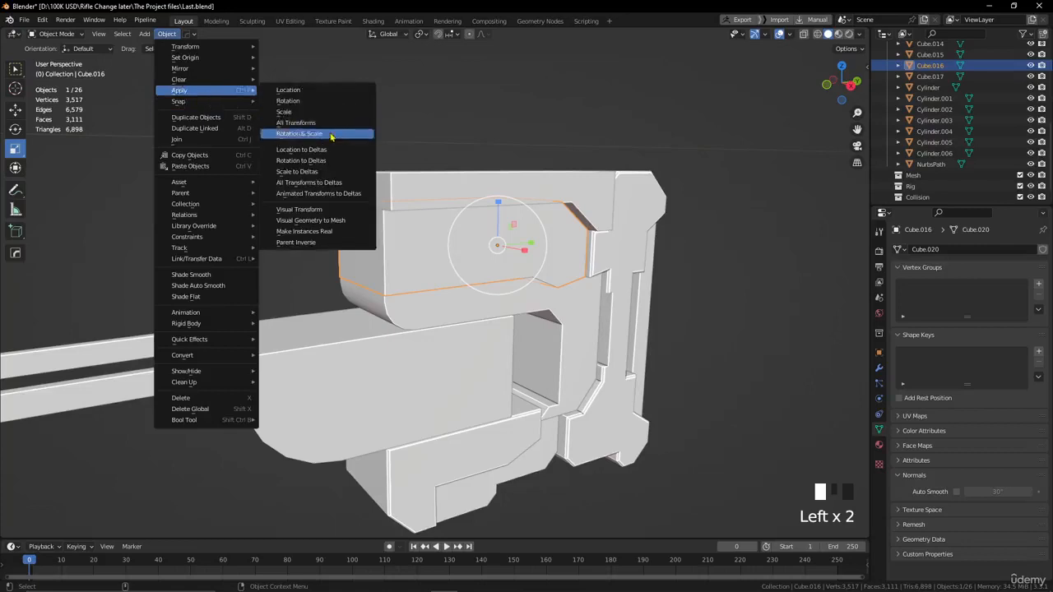
{"action": "left_click", "coordinate": [328, 134]}
Move the front face of the upper middle block backward along Y to recess it, then return to Object Mode and deselect.
{"action": "key", "text": "Tab"}
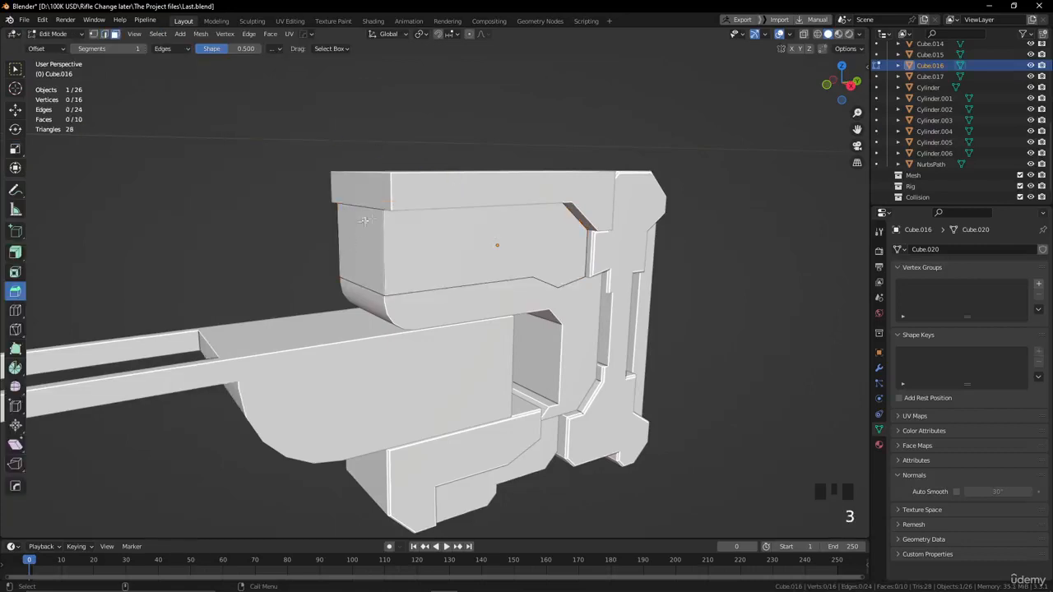
{"action": "left_click", "coordinate": [375, 218]}
{"action": "left_click", "coordinate": [15, 110]}
{"action": "left_click_drag", "start_coordinate": [123, 172], "coordinate": [197, 197], "text": "alt"}
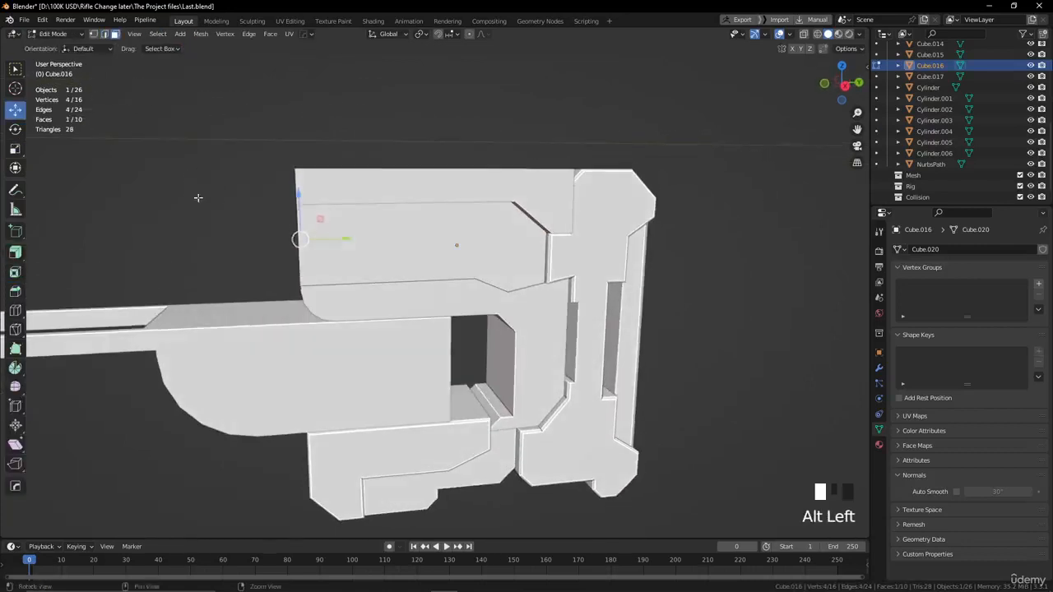
{"action": "left_click_drag", "start_coordinate": [343, 239], "coordinate": [372, 240]}
{"action": "left_click_drag", "start_coordinate": [372, 240], "coordinate": [595, 258], "text": "alt"}
{"action": "key", "text": "Tab"}
{"action": "left_click", "coordinate": [557, 277]}
Select the top piece of the stock and apply its rotation and scale.
{"action": "scroll", "coordinate": [447, 228], "scroll_direction": "down", "scroll_amount": 2}
{"action": "left_click_drag", "start_coordinate": [447, 228], "coordinate": [421, 223], "text": "alt"}
{"action": "scroll", "coordinate": [411, 216], "scroll_direction": "up", "scroll_amount": 2}
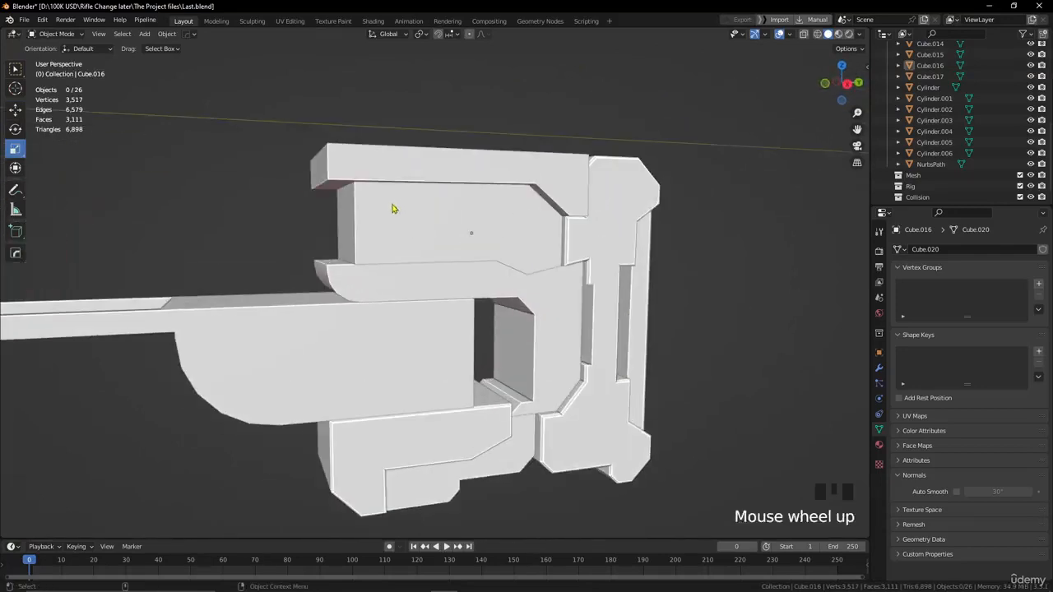
{"action": "left_click", "coordinate": [391, 177]}
{"action": "left_click", "coordinate": [176, 36]}
{"action": "mouse_move", "coordinate": [206, 89]}
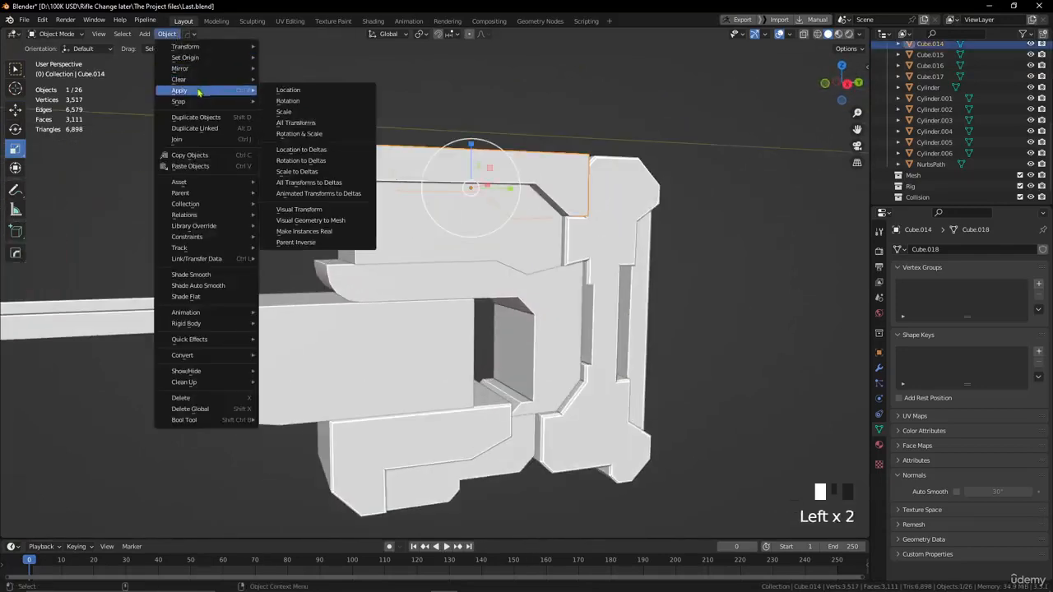
{"action": "left_click", "coordinate": [301, 133]}
Bevel the lower front edge of the top piece by about 0.66 m into a slanted corner and return to Object Mode.
{"action": "scroll", "coordinate": [415, 171], "scroll_direction": "up", "scroll_amount": 2}
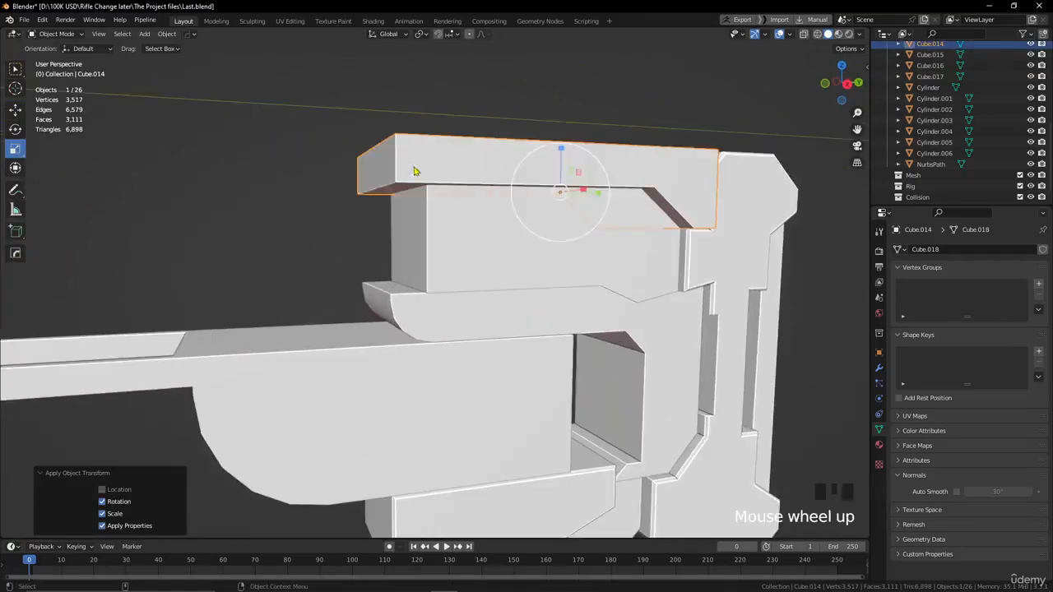
{"action": "key", "text": "Tab"}
{"action": "key", "text": "2"}
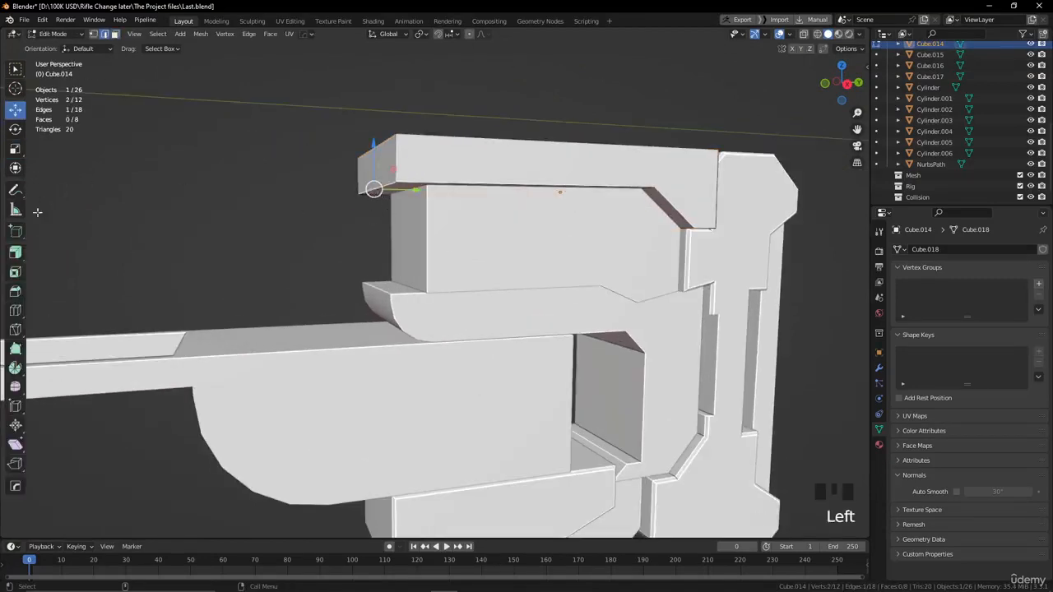
{"action": "left_click", "coordinate": [15, 292]}
{"action": "left_click_drag", "start_coordinate": [336, 229], "coordinate": [308, 251]}
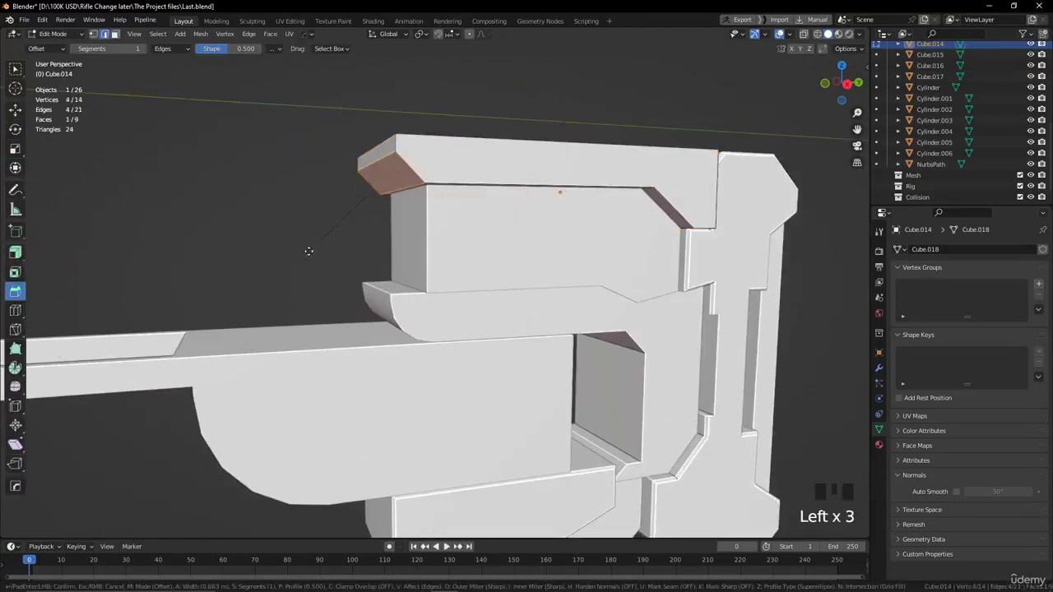
{"action": "key", "text": "Tab"}
{"action": "left_click", "coordinate": [254, 200]}
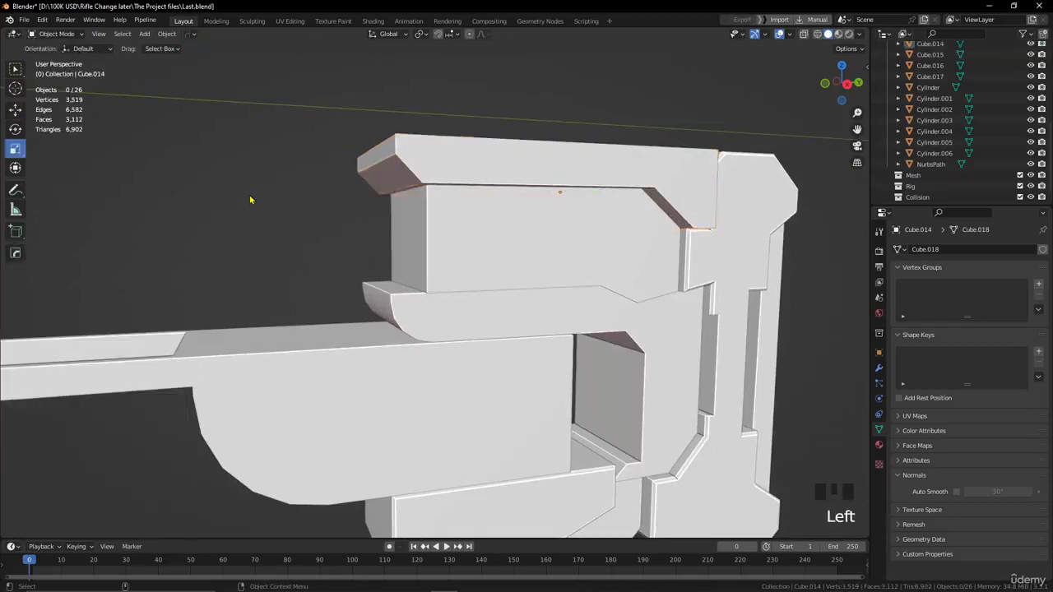
Try to bevel the outlines of both side faces of the top piece with a width of 0.0912 m and 1 segment.
{"action": "scroll", "coordinate": [369, 253], "scroll_direction": "down", "scroll_amount": 2}
{"action": "left_click_drag", "start_coordinate": [370, 253], "coordinate": [348, 254], "text": "alt"}
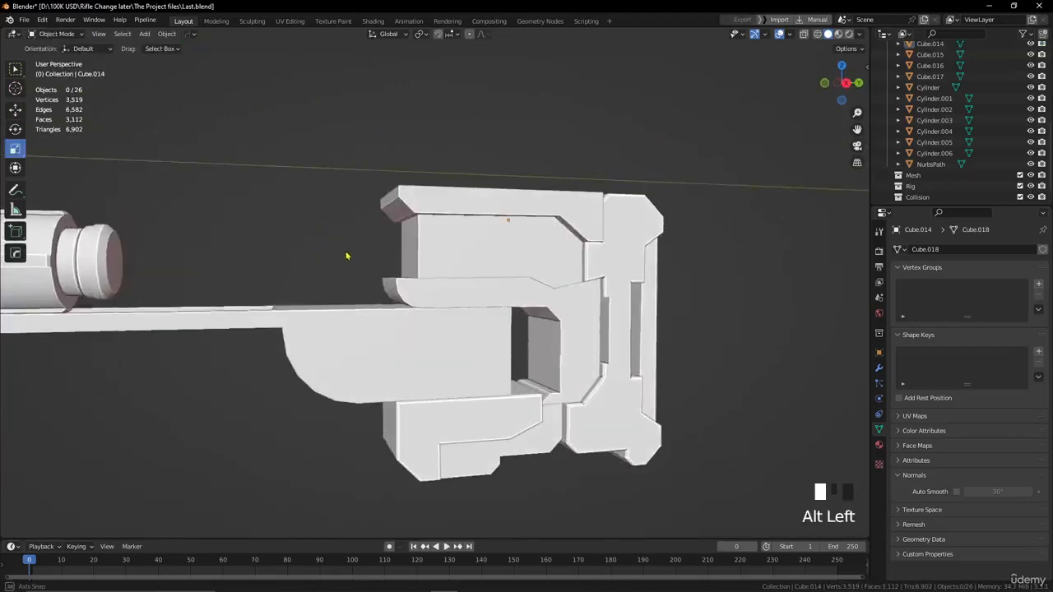
{"action": "left_click", "coordinate": [451, 255]}
{"action": "scroll", "coordinate": [451, 255], "scroll_direction": "up", "scroll_amount": 2}
{"action": "left_click", "coordinate": [433, 175]}
{"action": "key", "text": "Tab"}
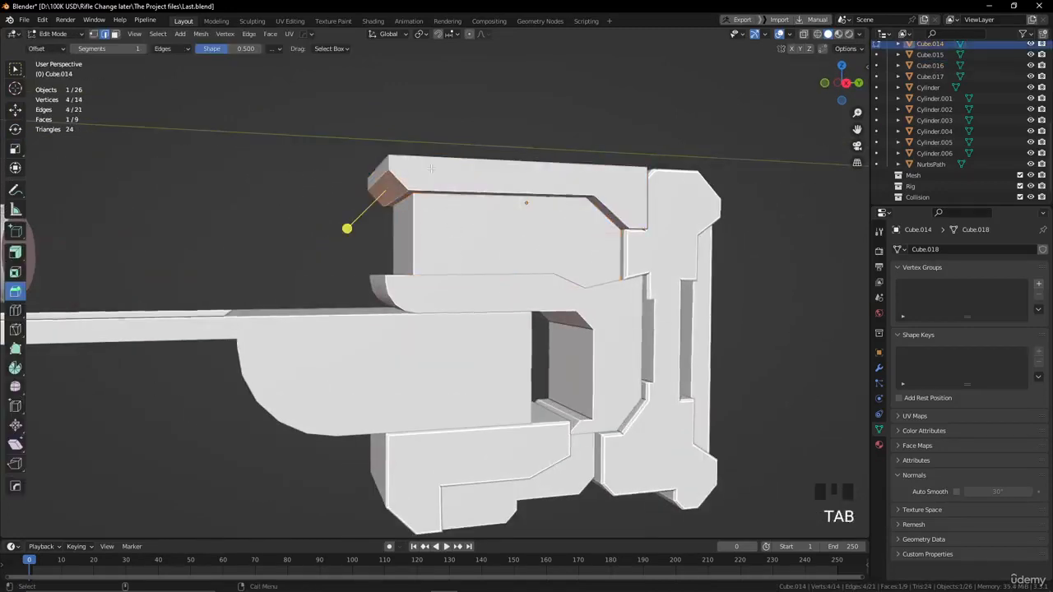
{"action": "left_click", "coordinate": [431, 168]}
{"action": "left_click_drag", "start_coordinate": [431, 167], "coordinate": [611, 198], "text": "alt"}
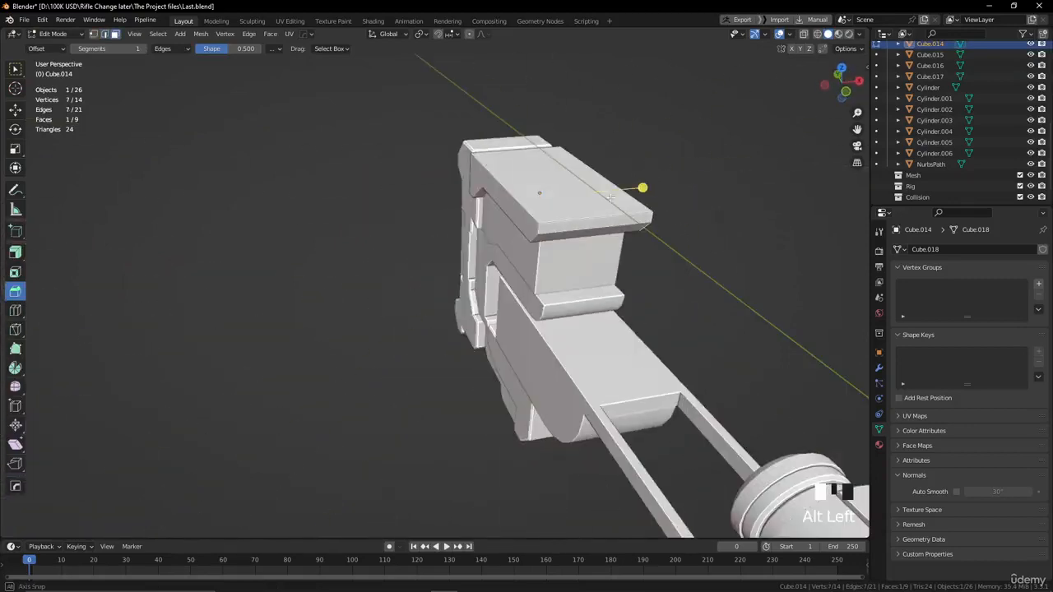
{"action": "left_click", "coordinate": [491, 190], "text": "shift"}
{"action": "left_click_drag", "start_coordinate": [494, 210], "coordinate": [380, 180], "text": "alt"}
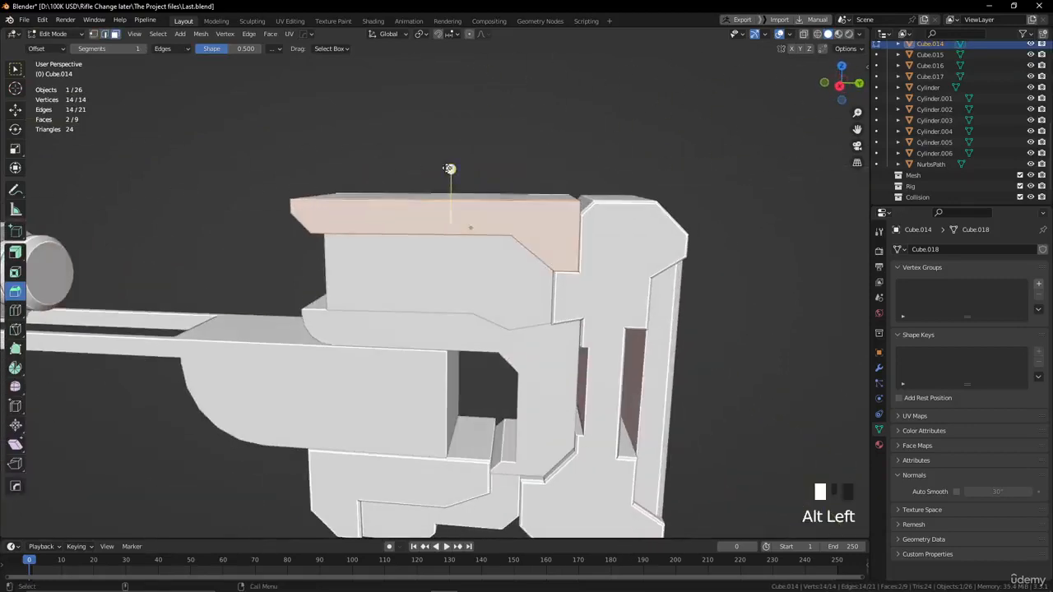
{"action": "left_click_drag", "start_coordinate": [450, 169], "coordinate": [543, 216]}
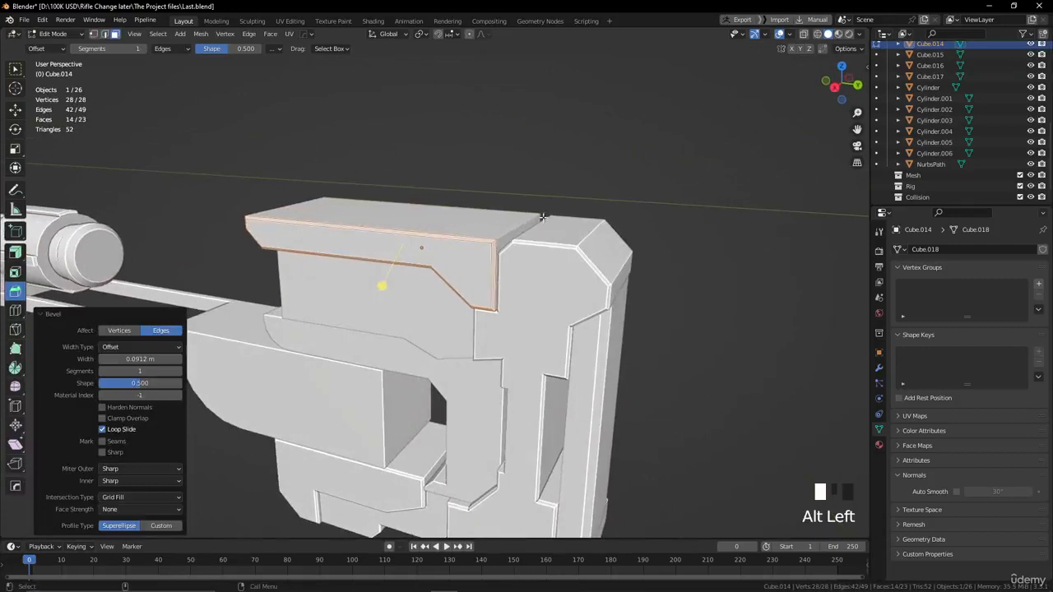
Try to bevel the upper rear edge of the top piece with a width of 0.156 m and 1 segment.
{"action": "left_click", "coordinate": [527, 229]}
{"action": "key", "text": "2"}
{"action": "left_click", "coordinate": [560, 189]}
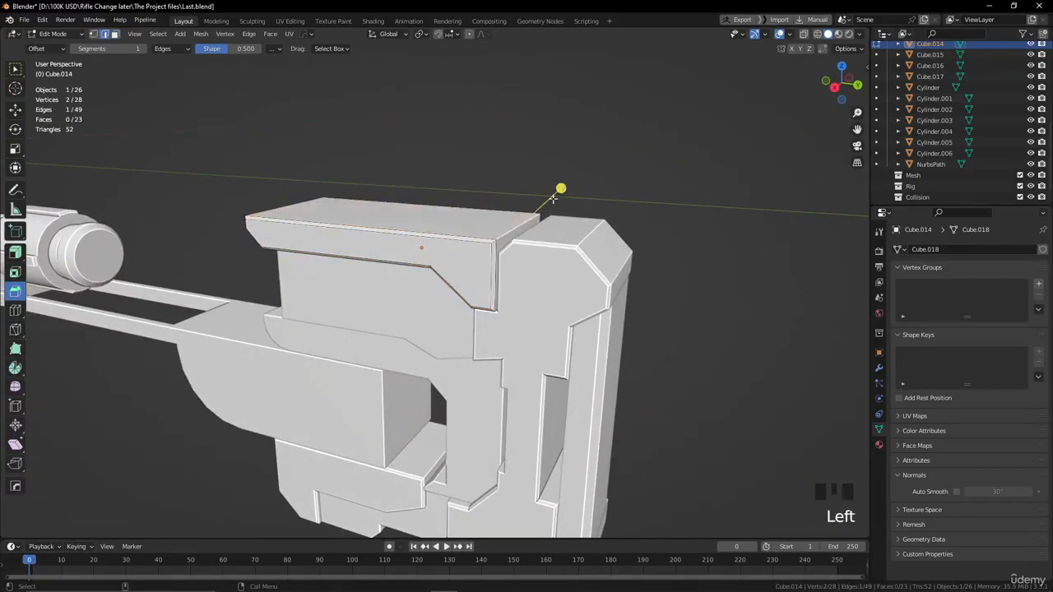
{"action": "left_click", "coordinate": [561, 189]}
{"action": "left_click_drag", "start_coordinate": [561, 189], "coordinate": [573, 187]}
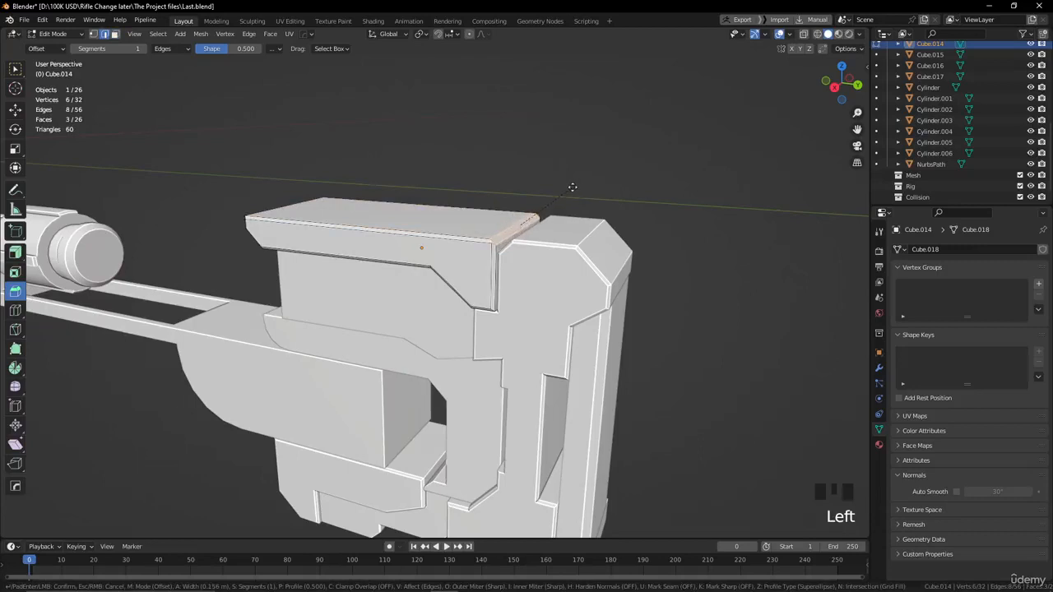
{"action": "scroll", "coordinate": [535, 197], "scroll_direction": "up", "scroll_amount": 2}
{"action": "left_click_drag", "start_coordinate": [535, 197], "coordinate": [529, 201], "text": "alt"}
{"action": "scroll", "coordinate": [529, 200], "scroll_direction": "up", "scroll_amount": 1}
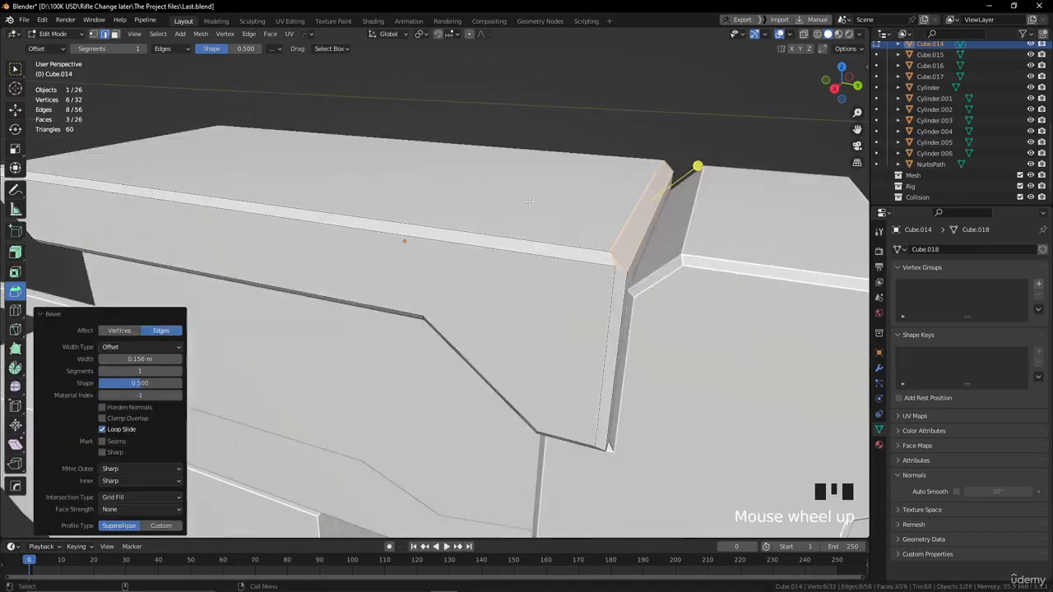
{"action": "key", "text": "Tab"}
{"action": "key", "text": "Tab"}
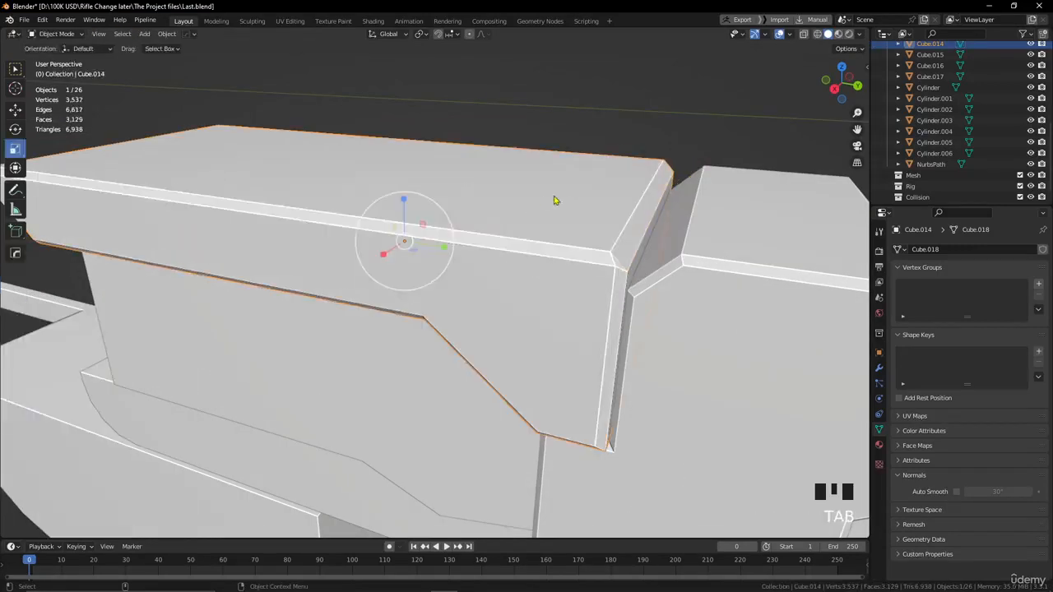
Undo the rear edge bevel and the side outline bevels of the top piece.
{"action": "key", "text": "ctrl+z"}
{"action": "key", "text": "ctrl+z"}
{"action": "key", "text": "ctrl+z"}
{"action": "key", "text": "ctrl+z"}
{"action": "key", "text": "ctrl+z"}
{"action": "key", "text": "ctrl+z"}
{"action": "key", "text": "ctrl+z"}
{"action": "key", "text": "ctrl+z"}
{"action": "key", "text": "ctrl+z"}
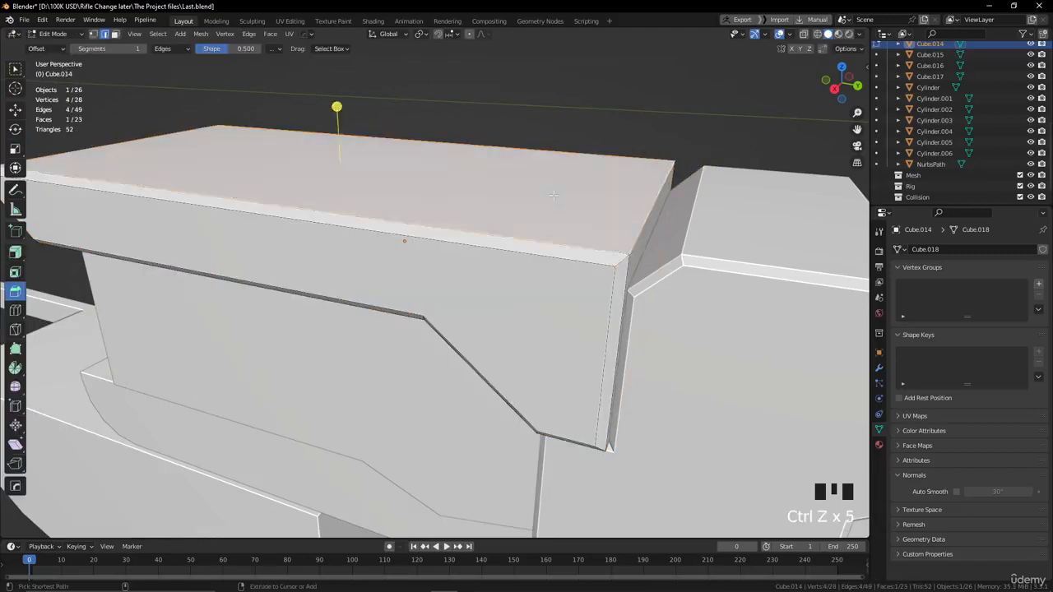
Bevel the upper rear edge of the unbevelled top piece into a wide slanted corner.
{"action": "left_click", "coordinate": [660, 195]}
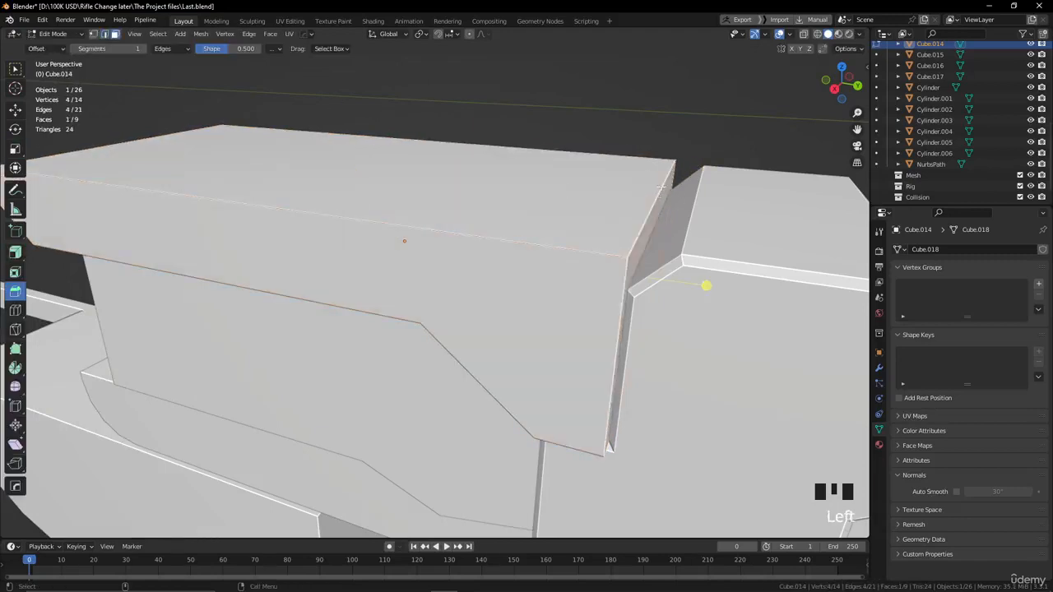
{"action": "left_click", "coordinate": [660, 197]}
{"action": "left_click_drag", "start_coordinate": [706, 176], "coordinate": [745, 157]}
{"action": "key", "text": "ctrl+z"}
Bevel the outlines of both side faces of the top piece with a width of 0.0322 m and 1 segment.
{"action": "key", "text": "3"}
{"action": "left_click", "coordinate": [568, 280]}
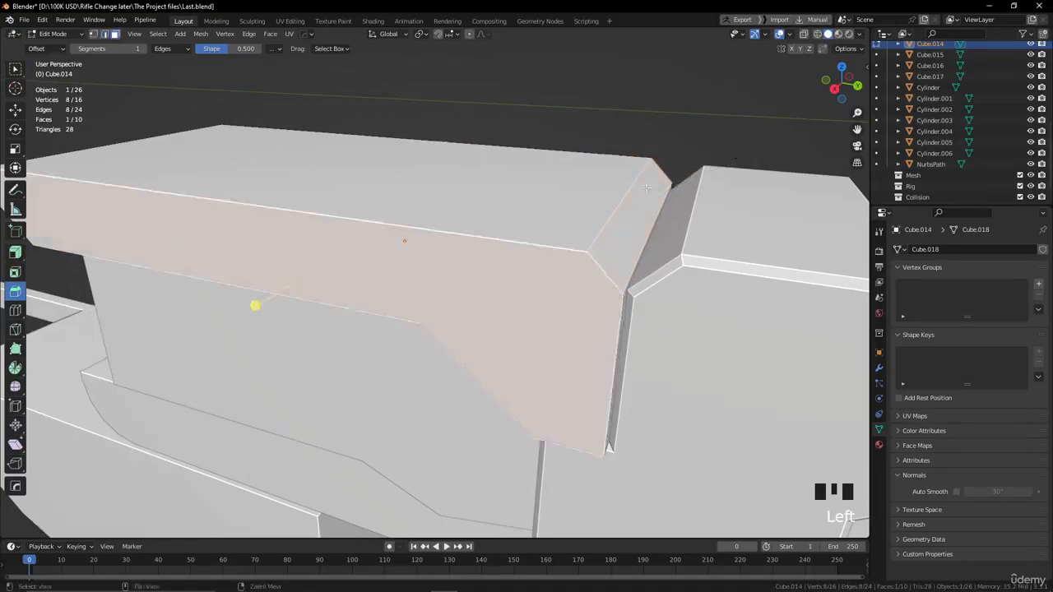
{"action": "left_click_drag", "start_coordinate": [639, 193], "coordinate": [517, 196], "text": "alt"}
{"action": "left_click", "coordinate": [248, 159], "text": "shift"}
{"action": "left_click_drag", "start_coordinate": [147, 171], "coordinate": [149, 175]}
{"action": "left_click_drag", "start_coordinate": [149, 175], "coordinate": [482, 237], "text": "alt"}
{"action": "scroll", "coordinate": [461, 280], "scroll_direction": "down", "scroll_amount": 2}
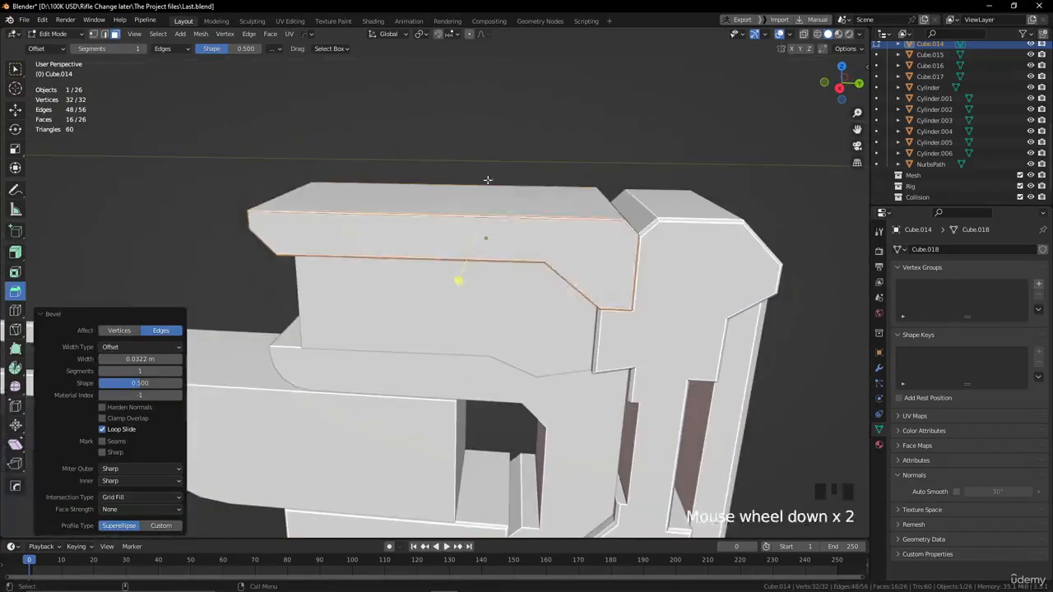
Return to Object Mode and apply Shade Auto Smooth to the top piece of the stock.
{"action": "key", "text": "Tab"}
{"action": "right_click", "coordinate": [397, 218]}
{"action": "left_click", "coordinate": [402, 212]}
{"action": "left_click", "coordinate": [466, 130]}
Apply Shade Auto Smooth to the curved-front piece and to the recessed block between it and the top piece, one after the other.
{"action": "left_click_drag", "start_coordinate": [466, 129], "coordinate": [565, 226], "text": "alt"}
{"action": "middle_click_drag", "start_coordinate": [565, 227], "coordinate": [482, 199], "text": "alt"}
{"action": "left_click", "coordinate": [451, 294]}
{"action": "right_click", "coordinate": [450, 294]}
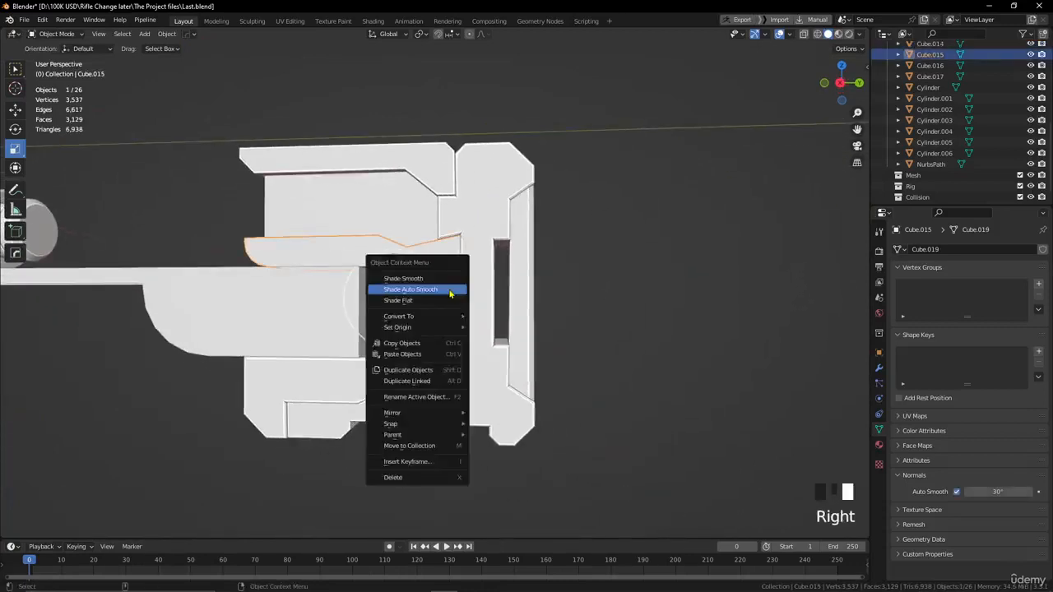
{"action": "left_click", "coordinate": [451, 294]}
{"action": "left_click_drag", "start_coordinate": [404, 221], "coordinate": [494, 224], "text": "alt"}
{"action": "left_click", "coordinate": [428, 229]}
{"action": "right_click", "coordinate": [428, 229]}
{"action": "left_click", "coordinate": [427, 225]}
{"action": "left_click", "coordinate": [464, 176]}
Examine the rear stock from several angles, close up and in proportion to the rest of the rifle.
{"action": "middle_click_drag", "start_coordinate": [463, 177], "coordinate": [520, 228], "text": "alt"}
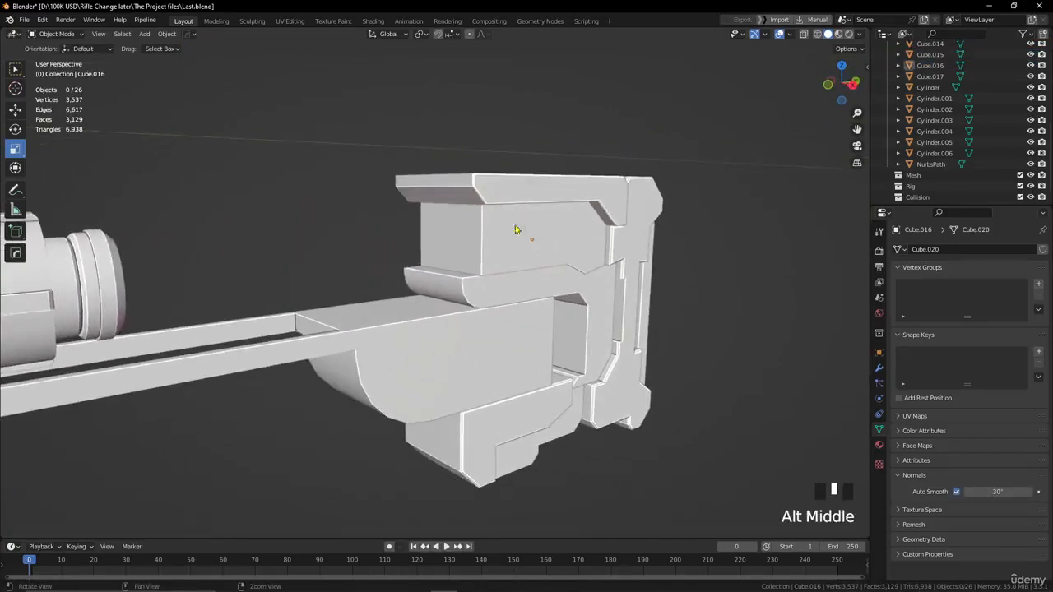
{"action": "left_click_drag", "start_coordinate": [519, 228], "coordinate": [447, 219], "text": "alt"}
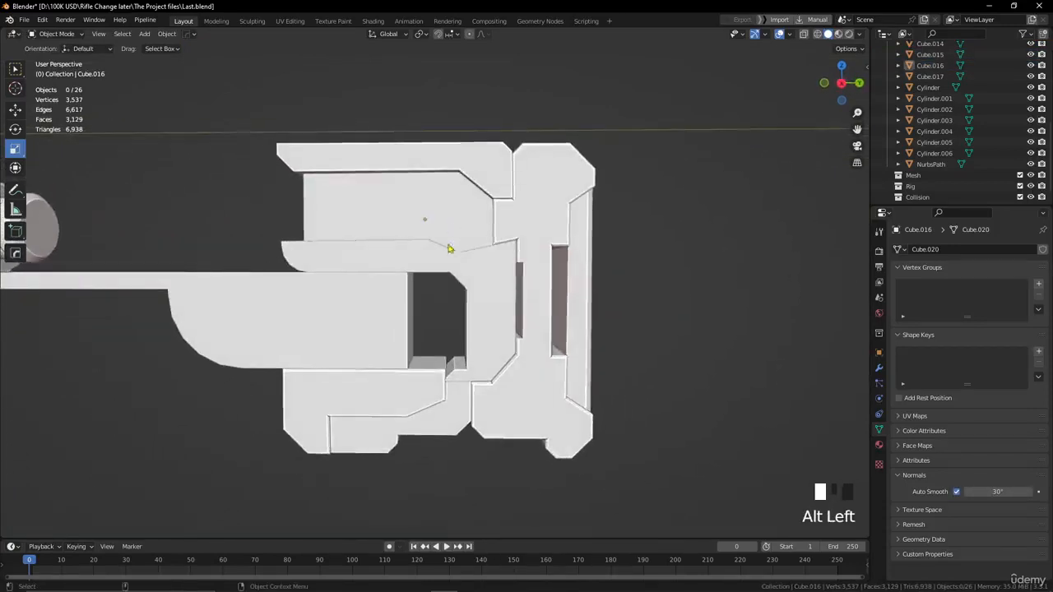
{"action": "scroll", "coordinate": [486, 280], "scroll_direction": "down", "scroll_amount": 2}
{"action": "middle_click_drag", "start_coordinate": [486, 280], "coordinate": [658, 305], "text": "alt"}
{"action": "scroll", "coordinate": [470, 293], "scroll_direction": "down", "scroll_amount": 2}
{"action": "scroll", "coordinate": [471, 292], "scroll_direction": "down", "scroll_amount": 2}
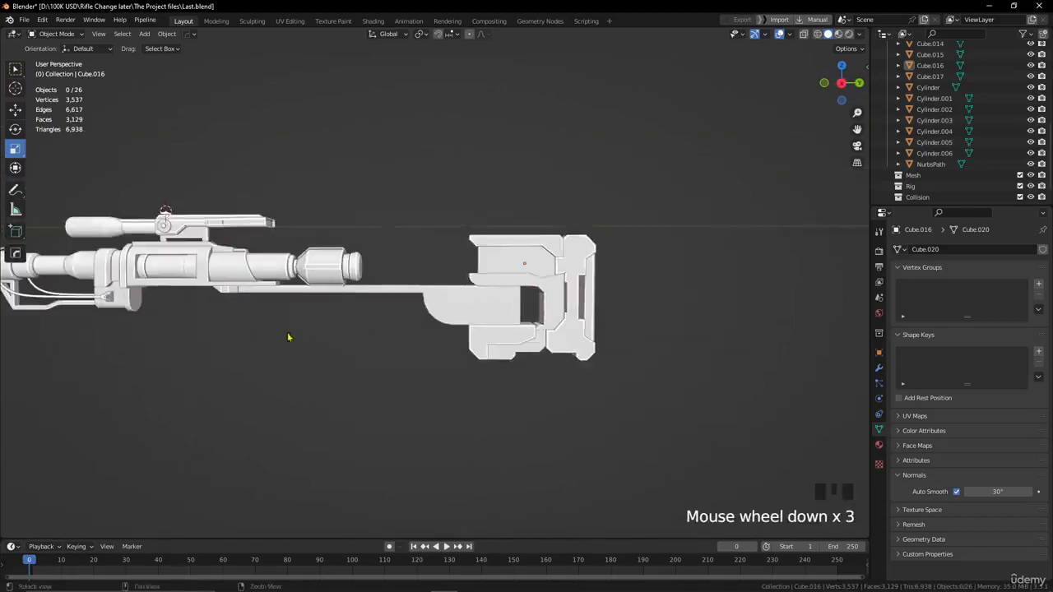
{"action": "left_click_drag", "start_coordinate": [289, 336], "coordinate": [254, 348], "text": "alt"}
{"action": "scroll", "coordinate": [496, 346], "scroll_direction": "up", "scroll_amount": 3}
{"action": "left_click_drag", "start_coordinate": [496, 345], "coordinate": [552, 287], "text": "alt"}
{"action": "scroll", "coordinate": [551, 288], "scroll_direction": "down", "scroll_amount": 2}
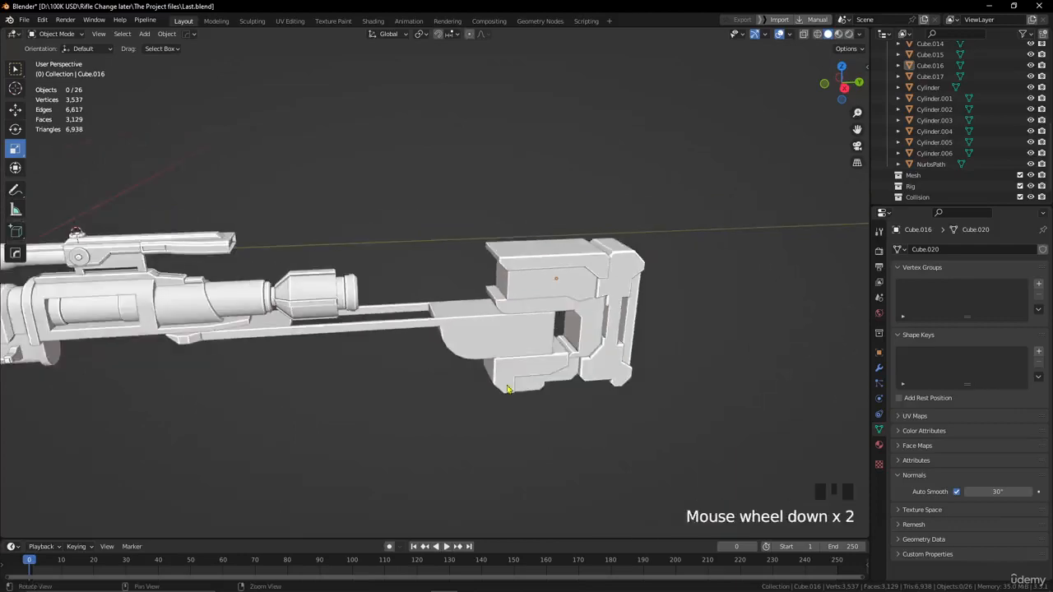
{"action": "left_click_drag", "start_coordinate": [508, 389], "coordinate": [485, 353], "text": "alt"}
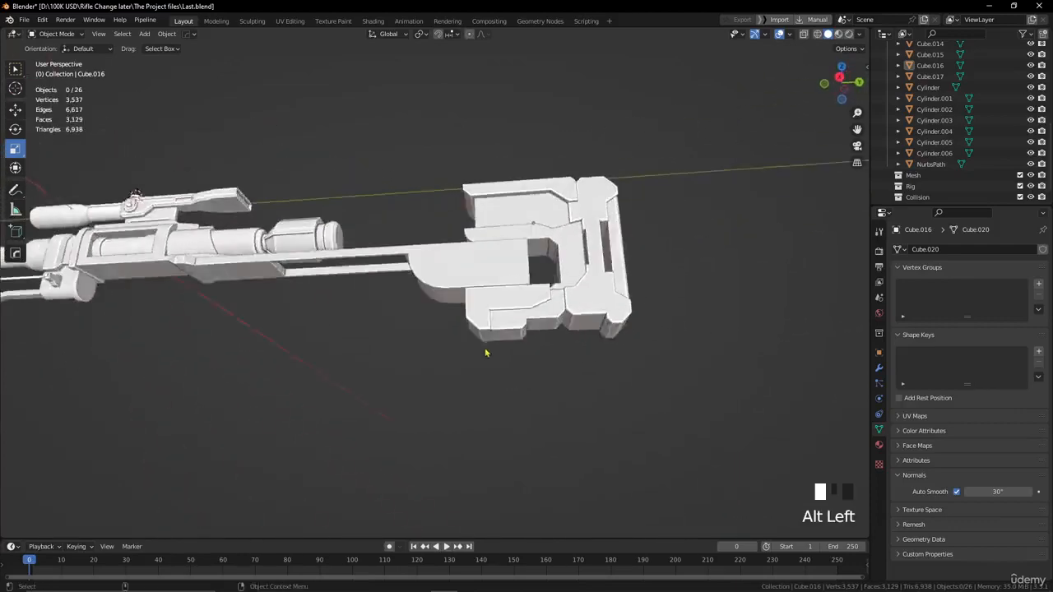
{"action": "scroll", "coordinate": [493, 282], "scroll_direction": "up", "scroll_amount": 2}
{"action": "middle_click_drag", "start_coordinate": [494, 282], "coordinate": [400, 301], "text": "alt"}
{"action": "left_click_drag", "start_coordinate": [400, 301], "coordinate": [458, 351], "text": "alt"}
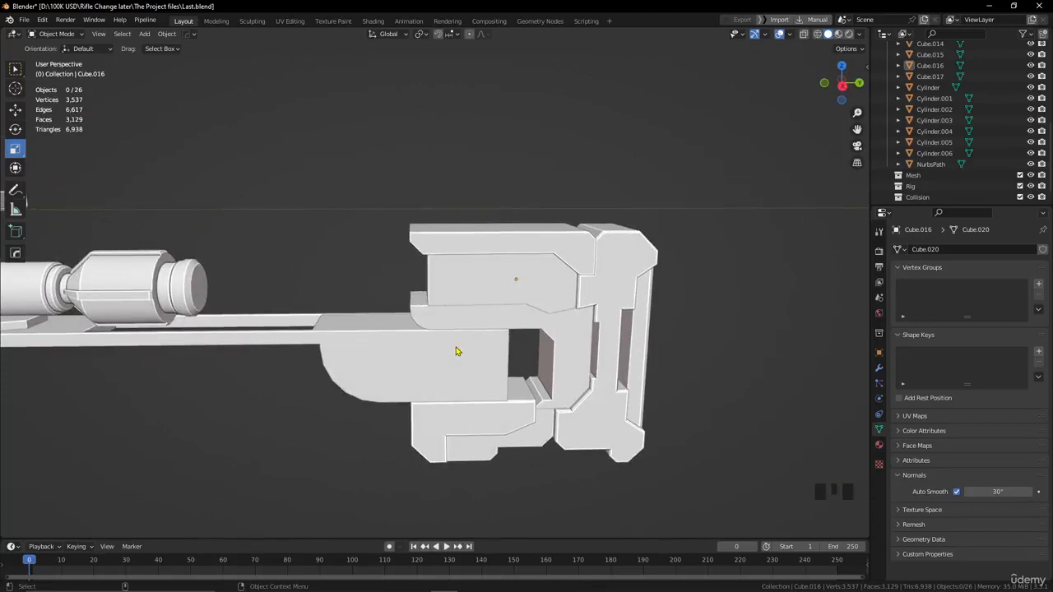
{"action": "scroll", "coordinate": [458, 351], "scroll_direction": "up", "scroll_amount": 2}
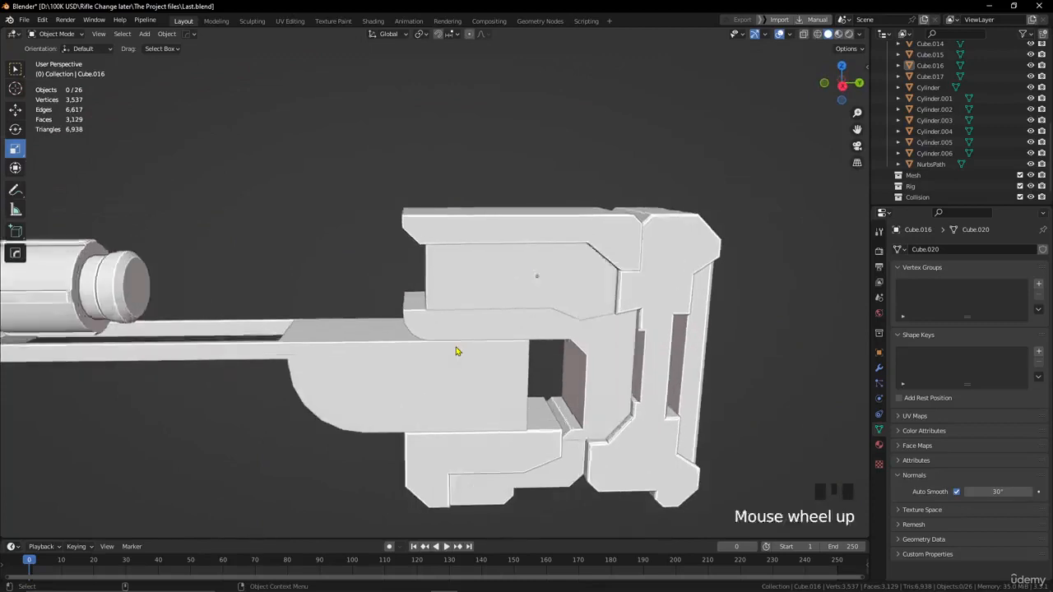
{"action": "scroll", "coordinate": [457, 352], "scroll_direction": "down", "scroll_amount": 2}
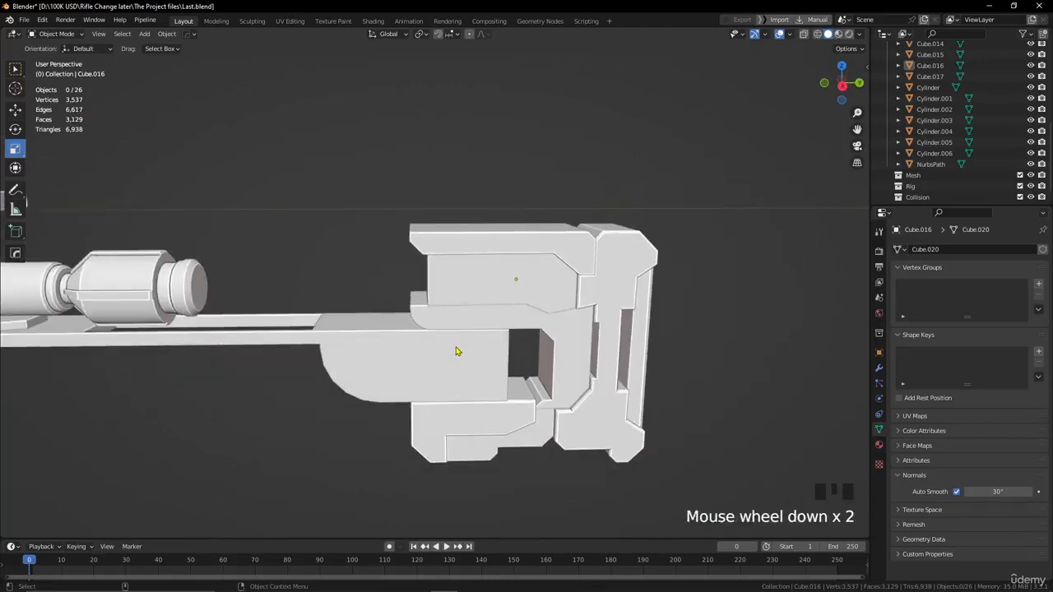
{"action": "scroll", "coordinate": [568, 402], "scroll_direction": "down", "scroll_amount": 1}
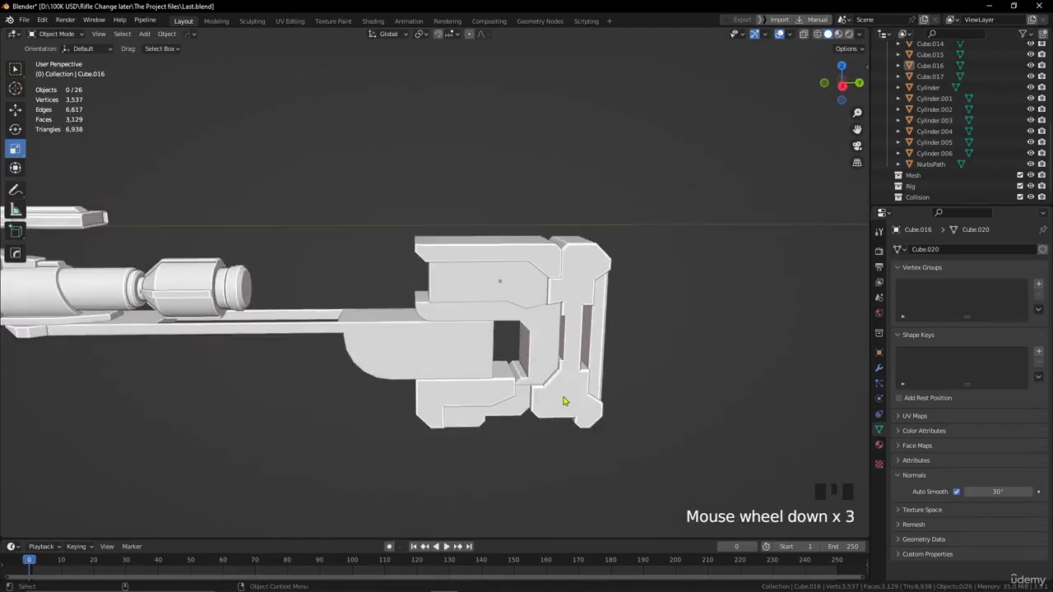
{"action": "scroll", "coordinate": [494, 354], "scroll_direction": "down", "scroll_amount": 2}
{"action": "scroll", "coordinate": [338, 303], "scroll_direction": "down", "scroll_amount": 1}
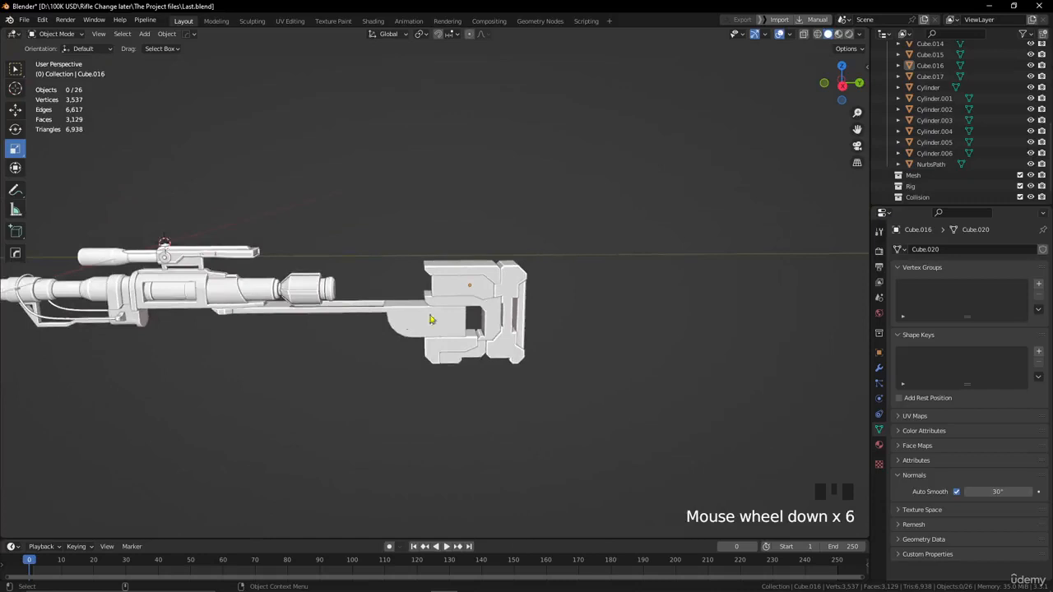
{"action": "scroll", "coordinate": [431, 319], "scroll_direction": "up", "scroll_amount": 4}
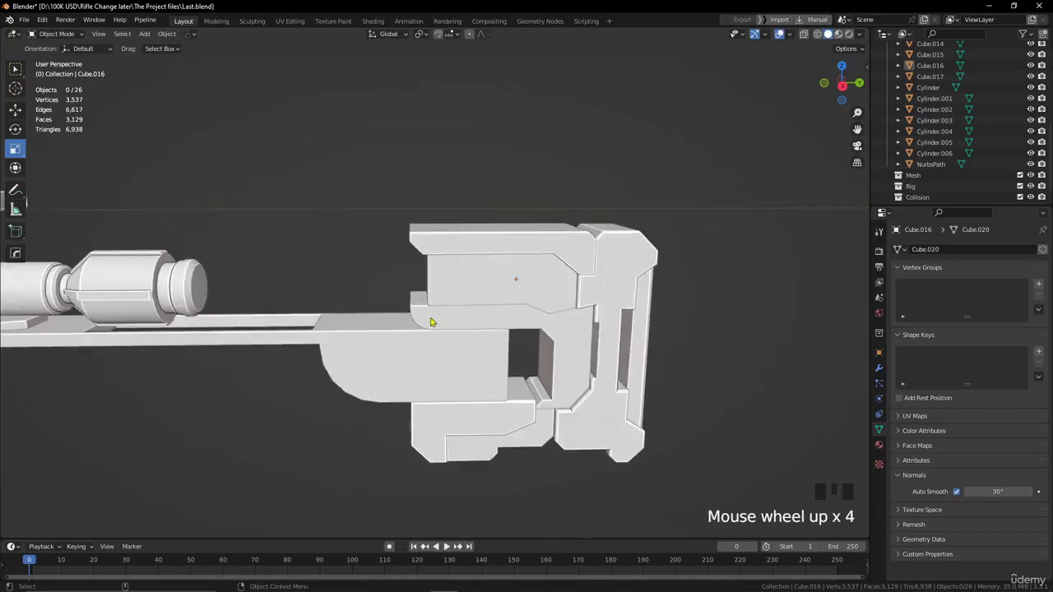